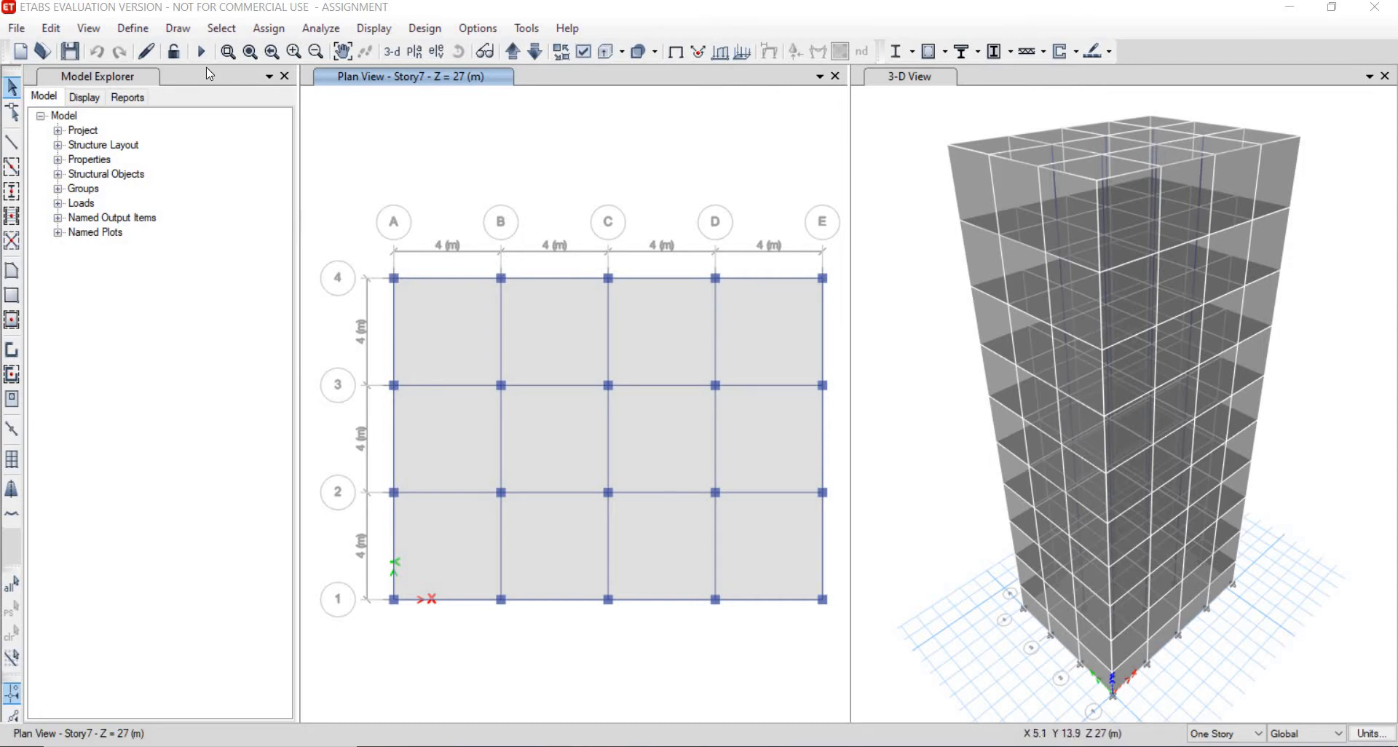
# - Add a load pattern named seismic of type Seismic with self weight multiplier 0 and auto lateral load IS1893 2002
pyautogui.click(138, 28)
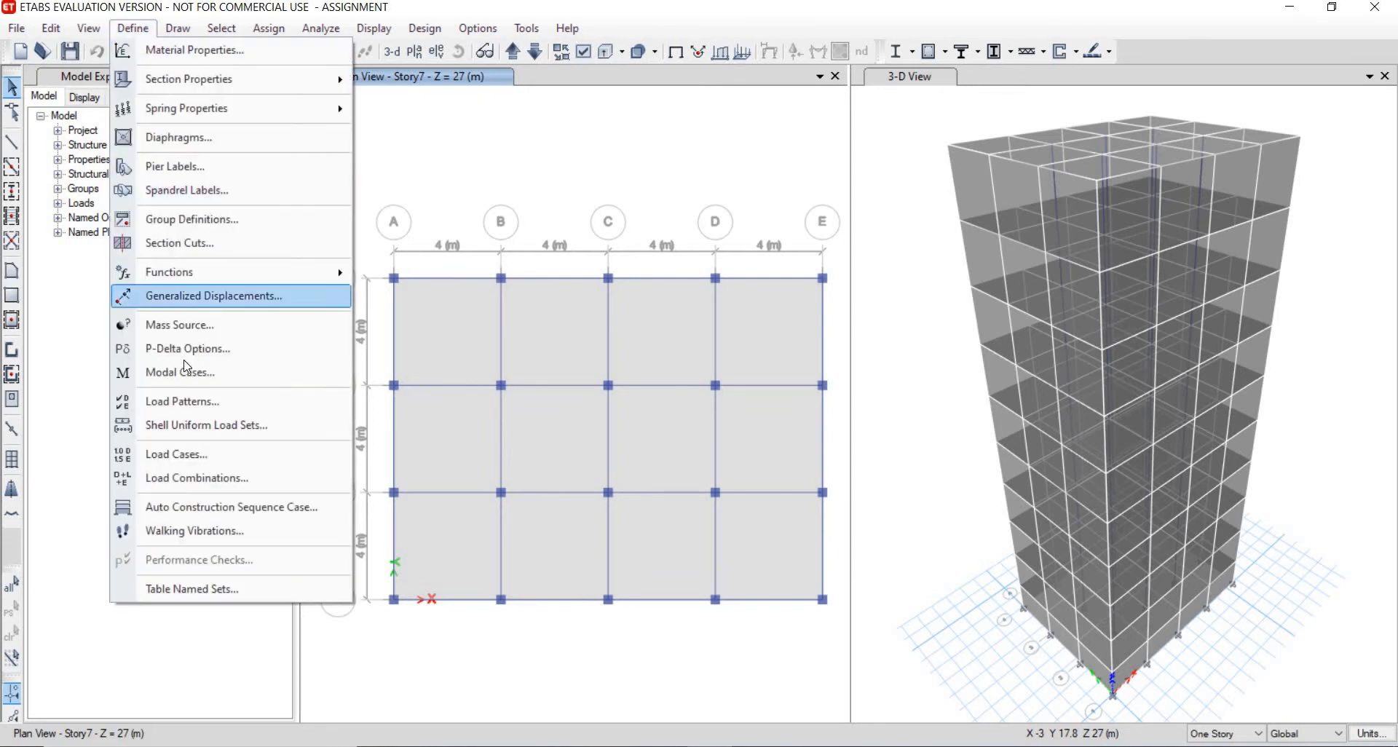
pyautogui.click(225, 403)
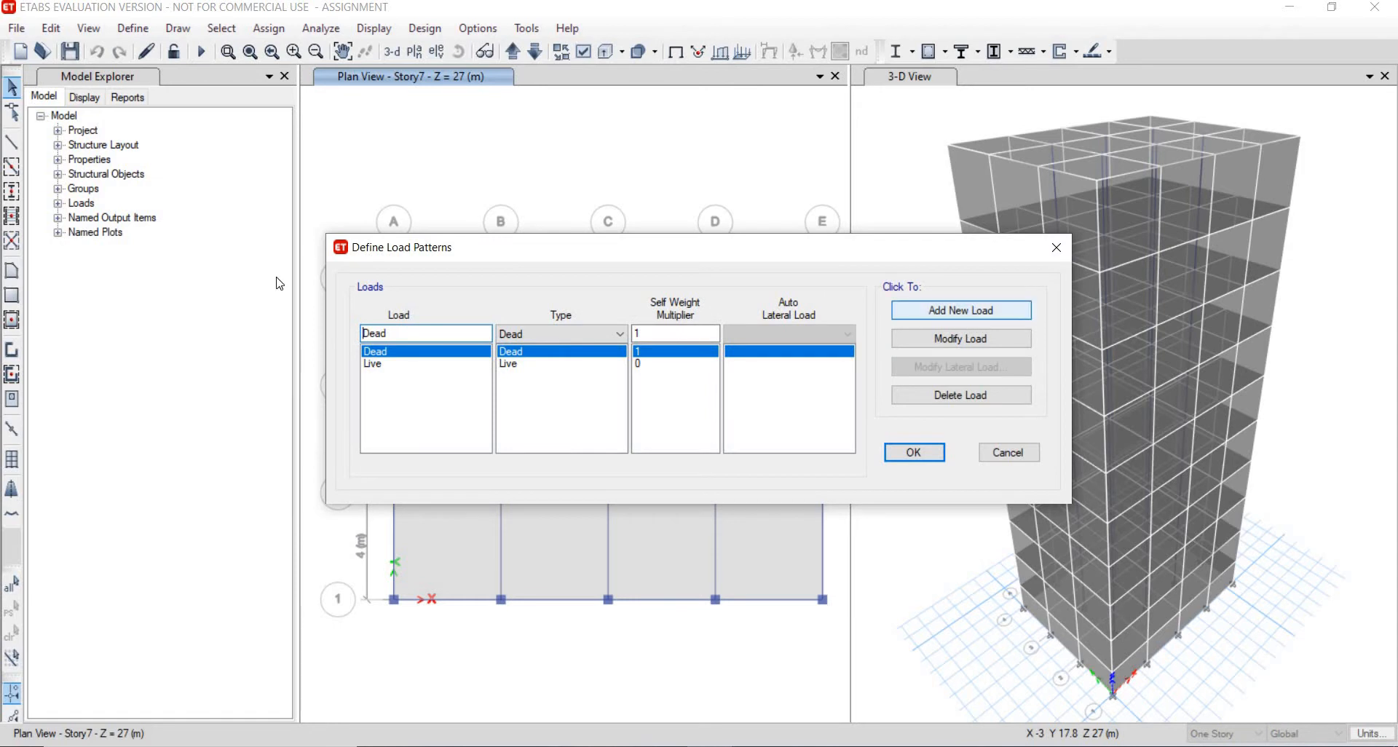
pyautogui.moveTo(320, 333); pyautogui.dragTo(322, 338)
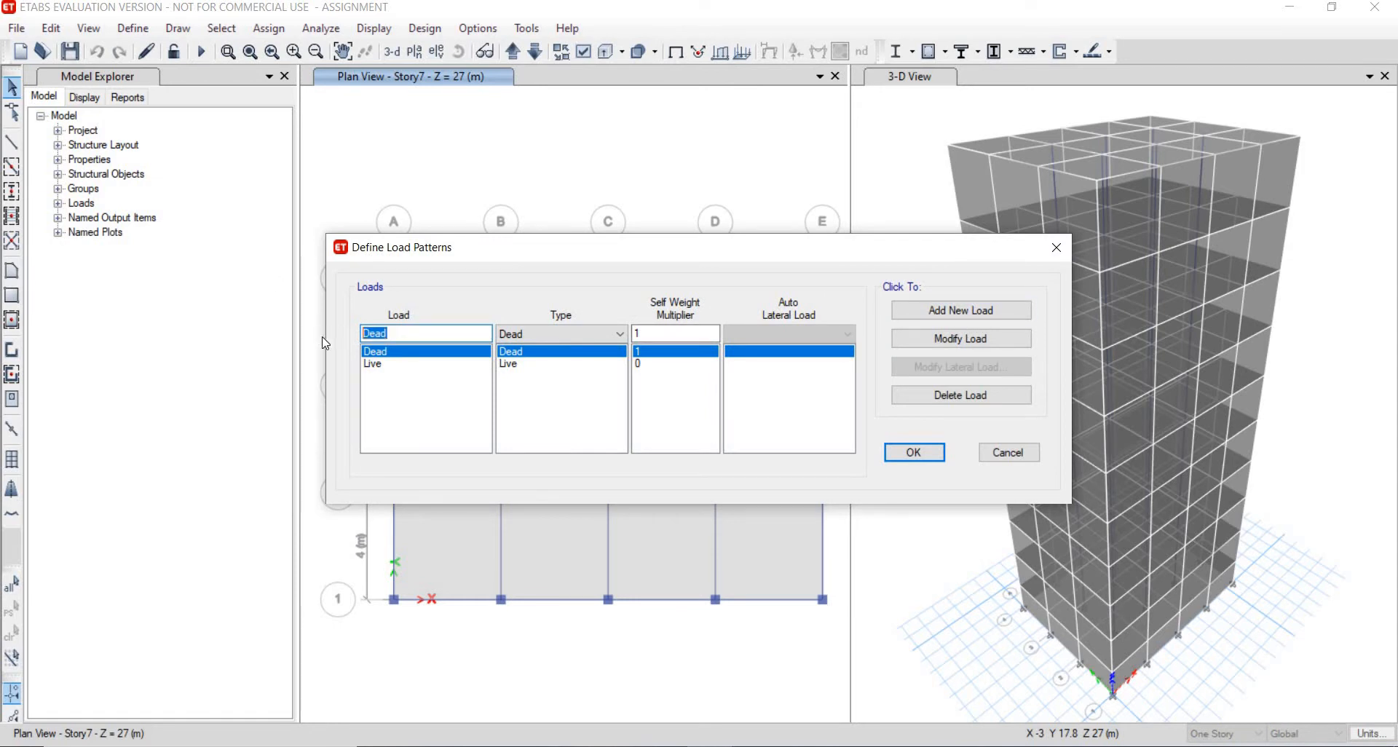
pyautogui.write('seismic')
pyautogui.click(552, 329)
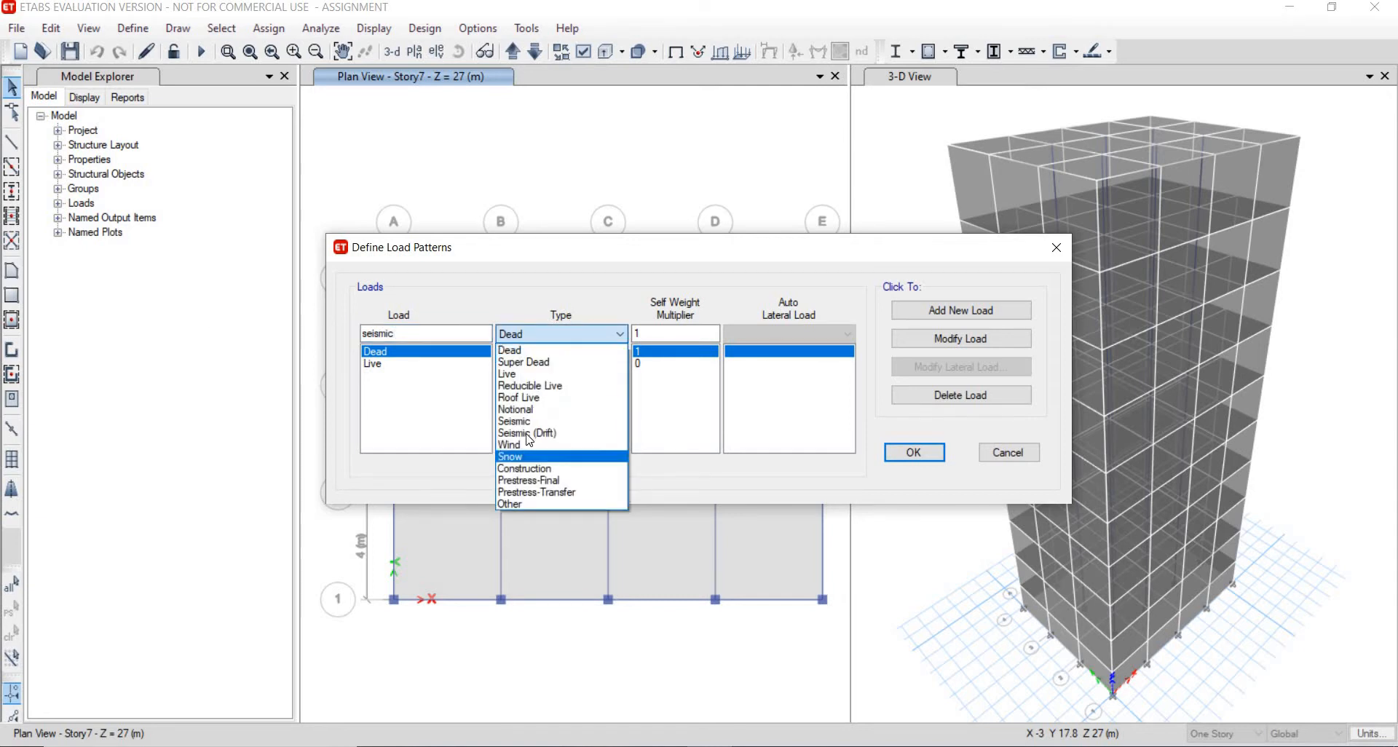
pyautogui.click(534, 422)
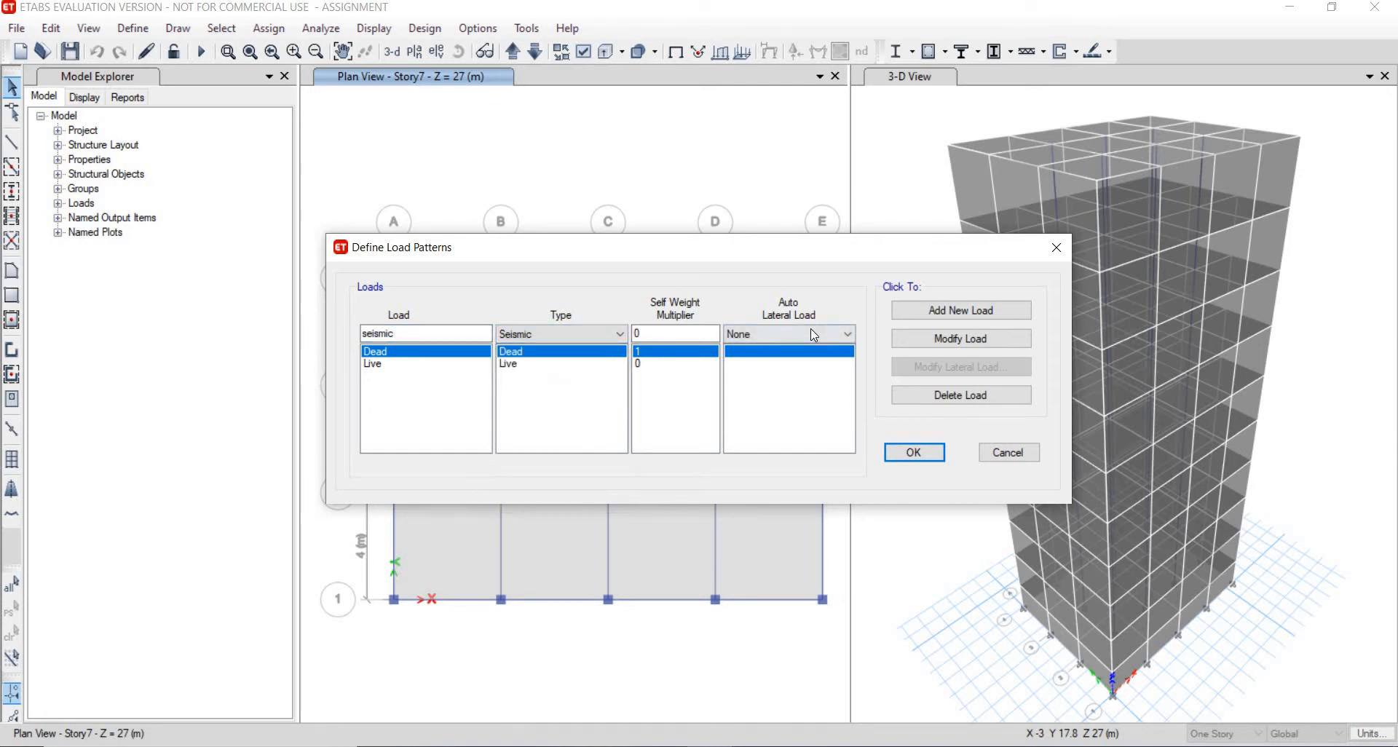
pyautogui.click(810, 331)
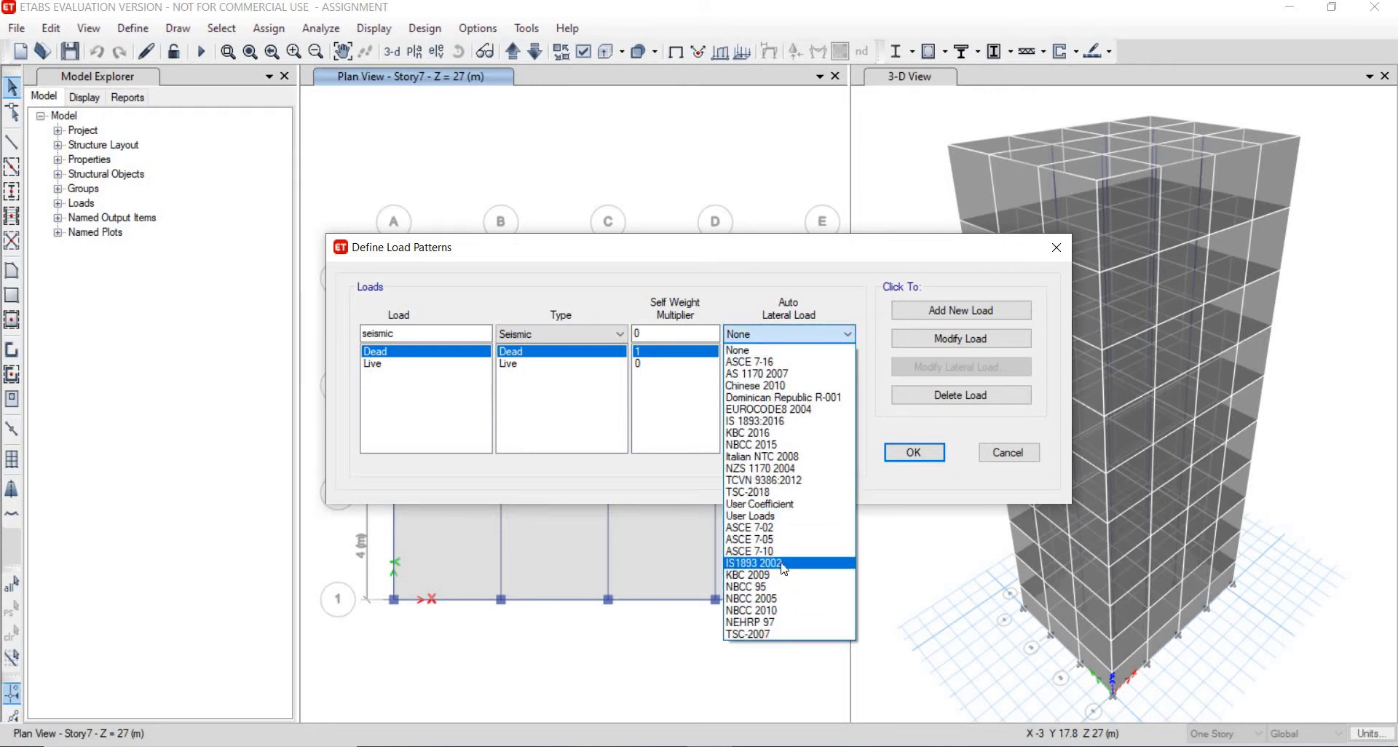
pyautogui.click(784, 568)
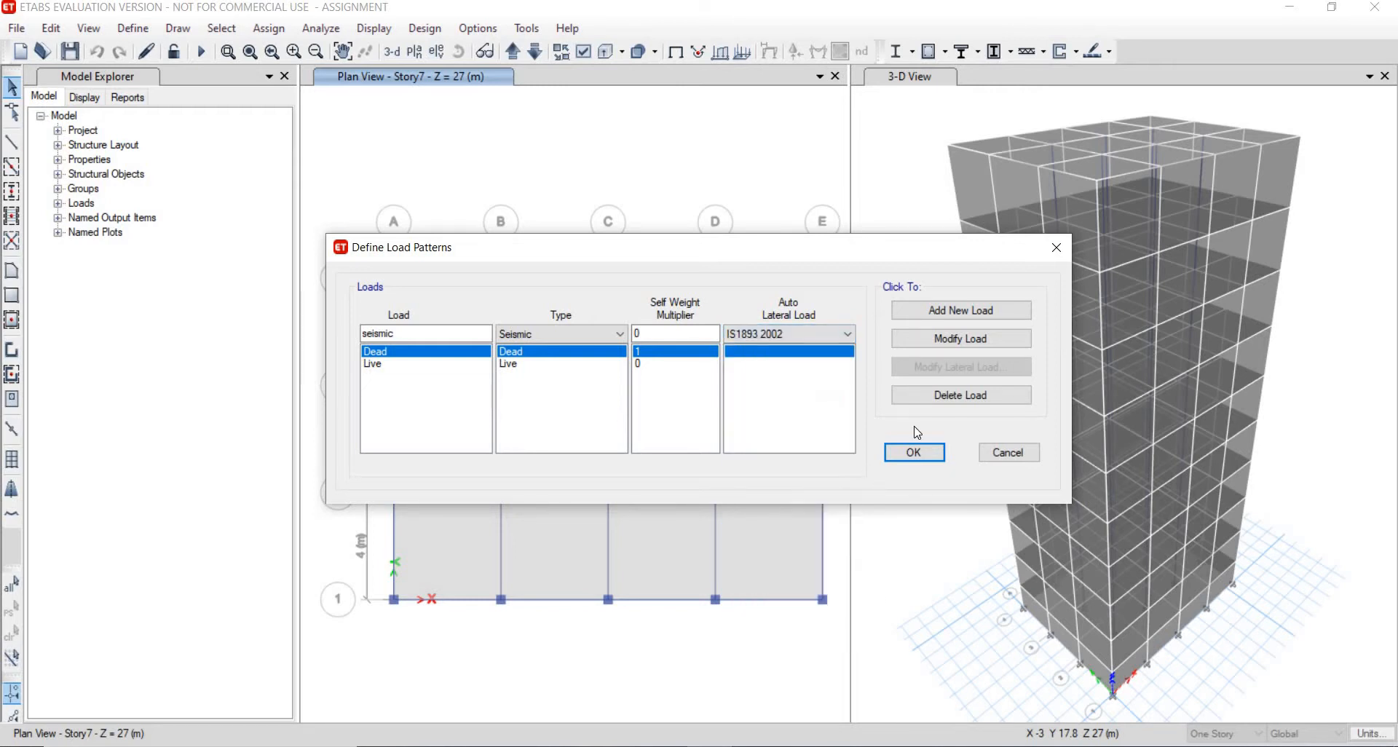
pyautogui.click(934, 318)
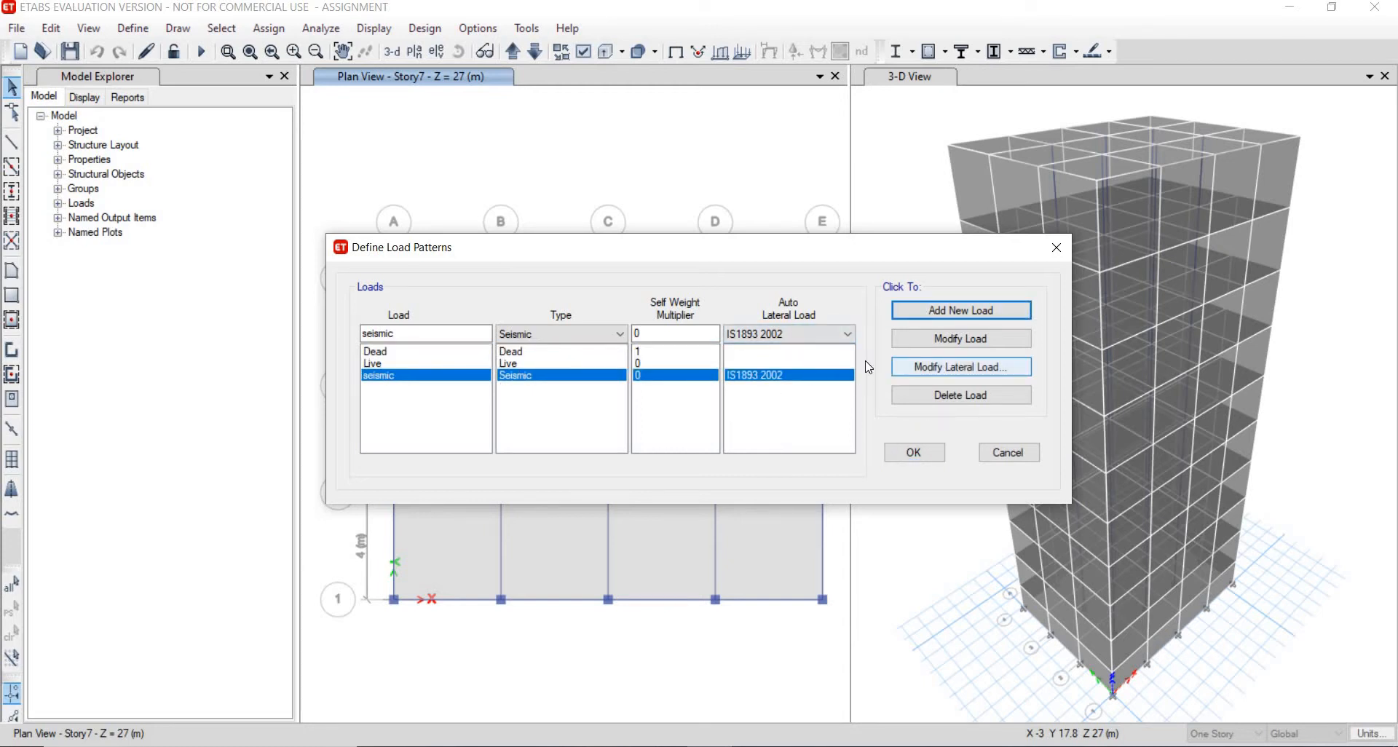
# - Open the seismic pattern's lateral load settings and keep only X Dir and Y Dir, clearing all eccentricity directions
pyautogui.click(943, 367)
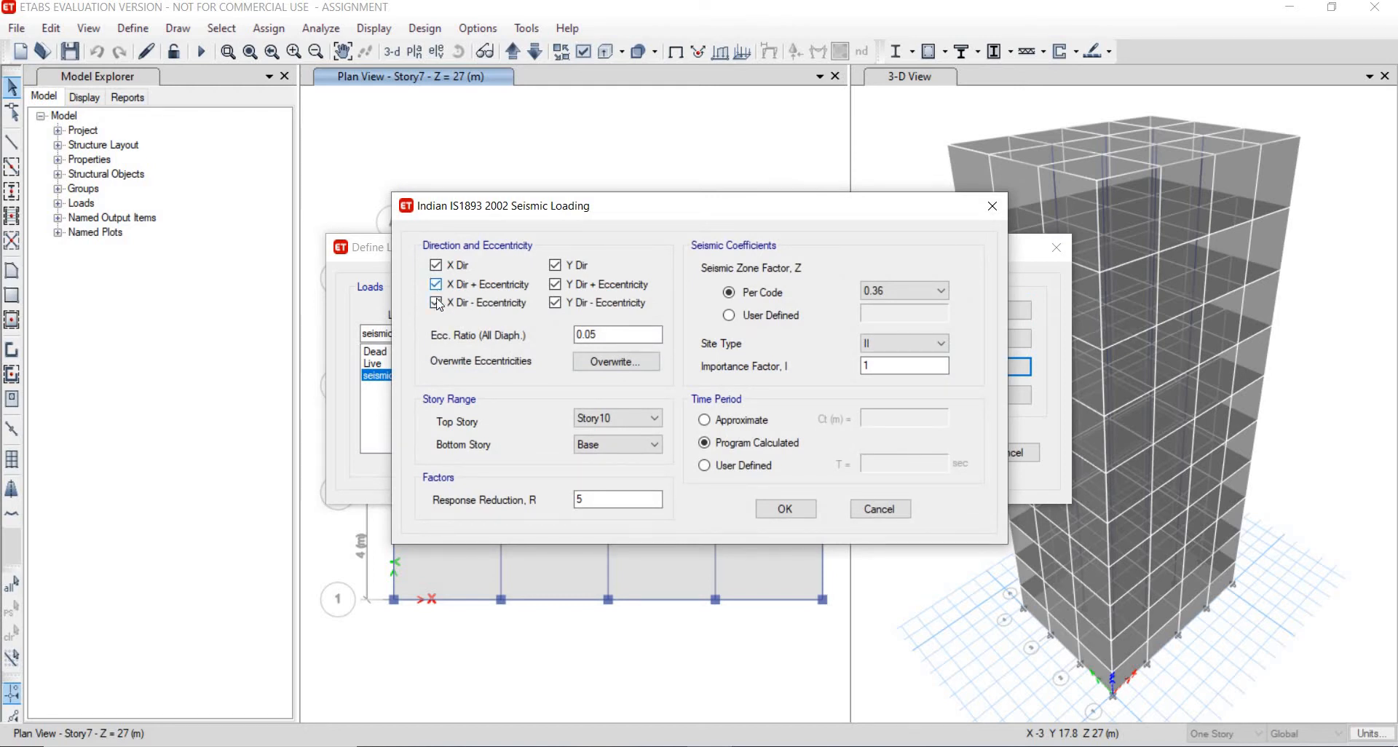
pyautogui.click(435, 284)
pyautogui.click(435, 302)
pyautogui.click(556, 302)
pyautogui.click(556, 302)
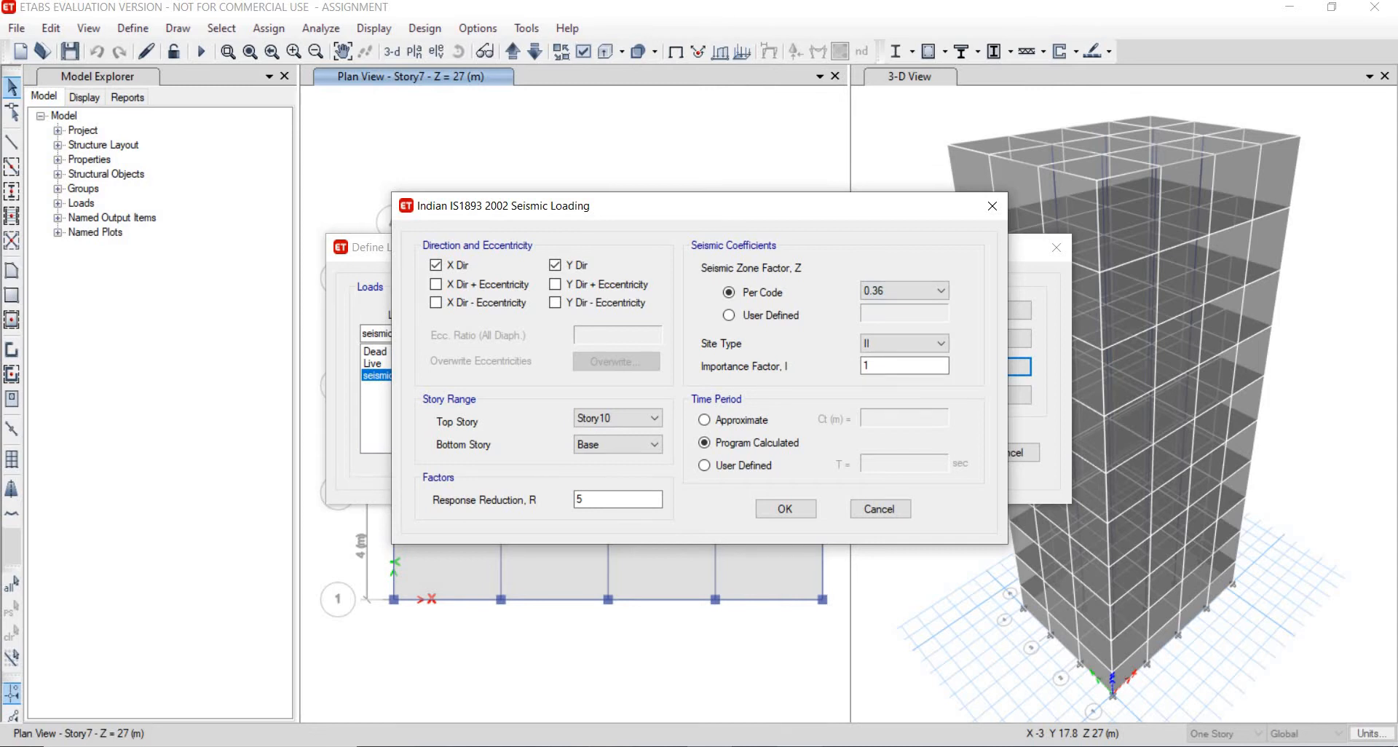
# - Look up the zone factor for seismic zone II in Table 2 of the IS 1893 2002 code PDF
pyautogui.hotkey('alt', 'Tab')
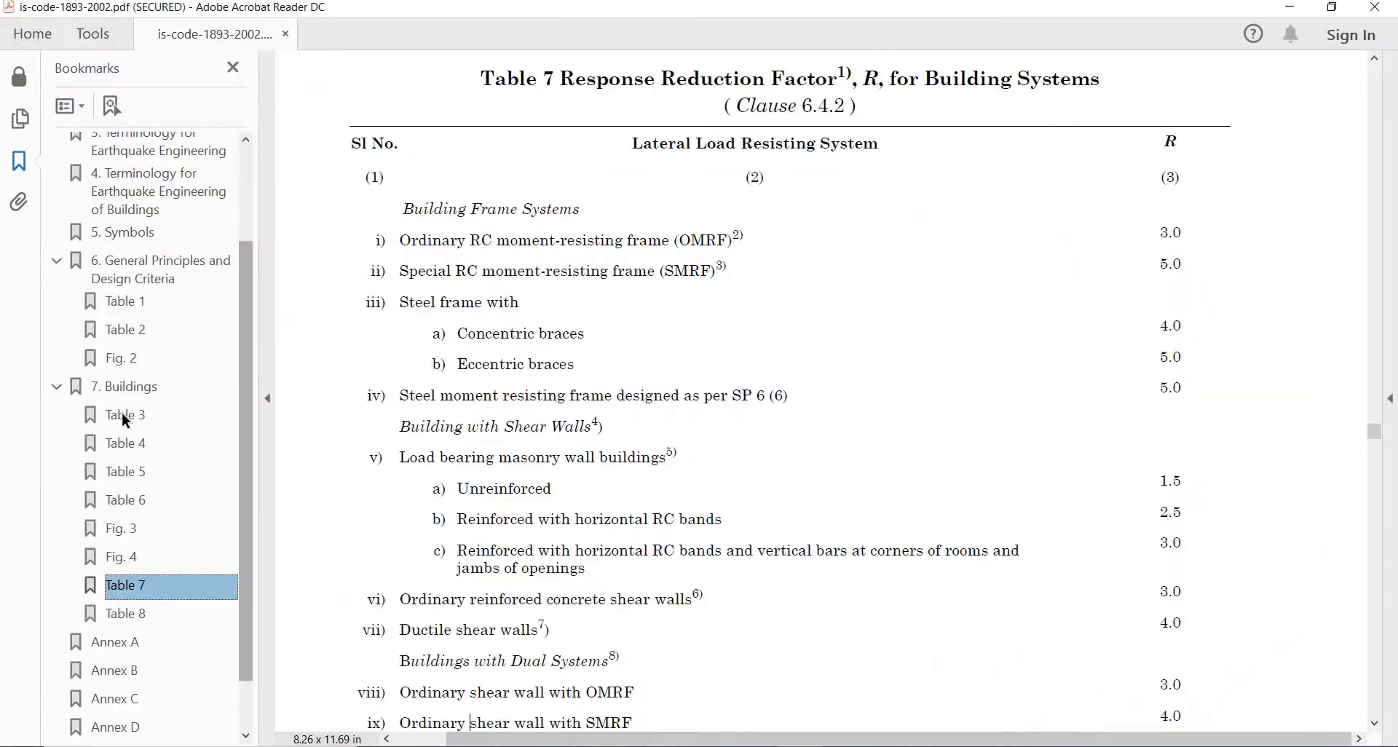
pyautogui.click(134, 333)
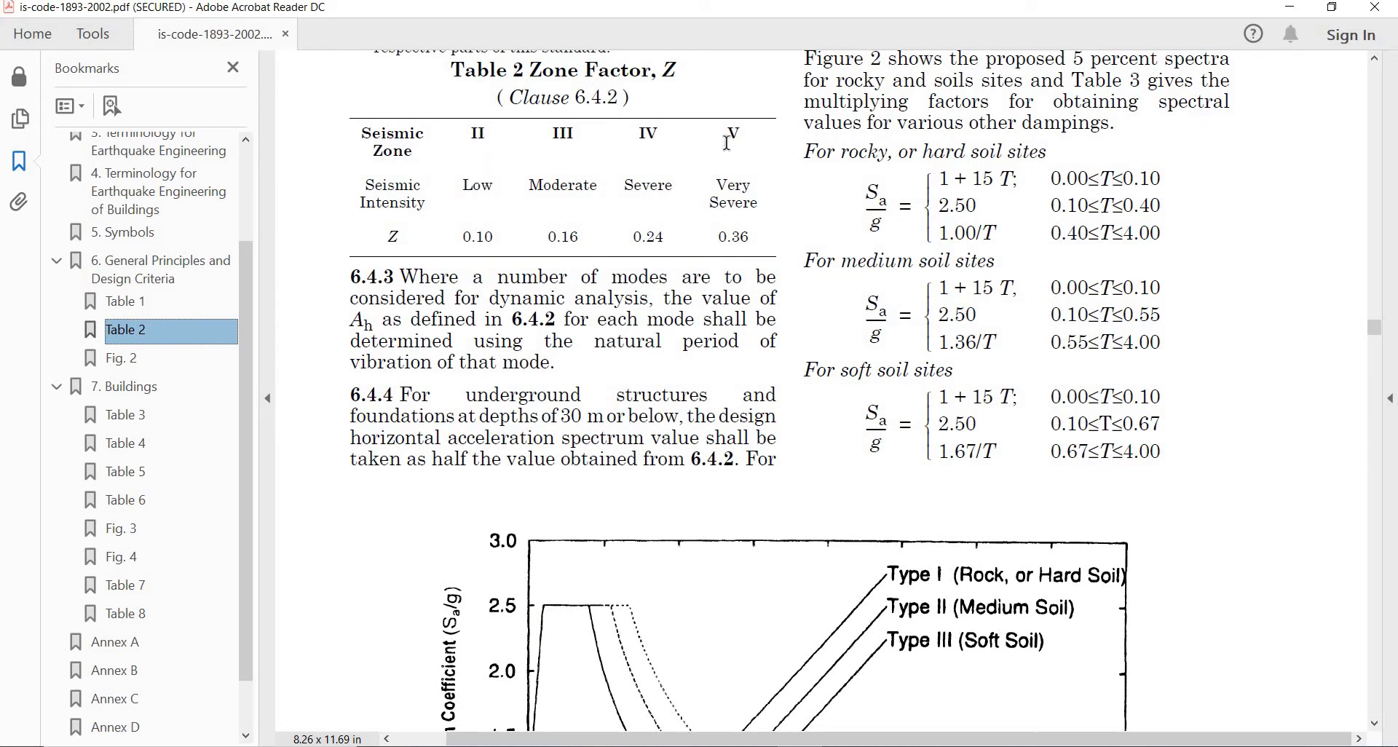
pyautogui.doubleClick(491, 237)
pyautogui.click(497, 239)
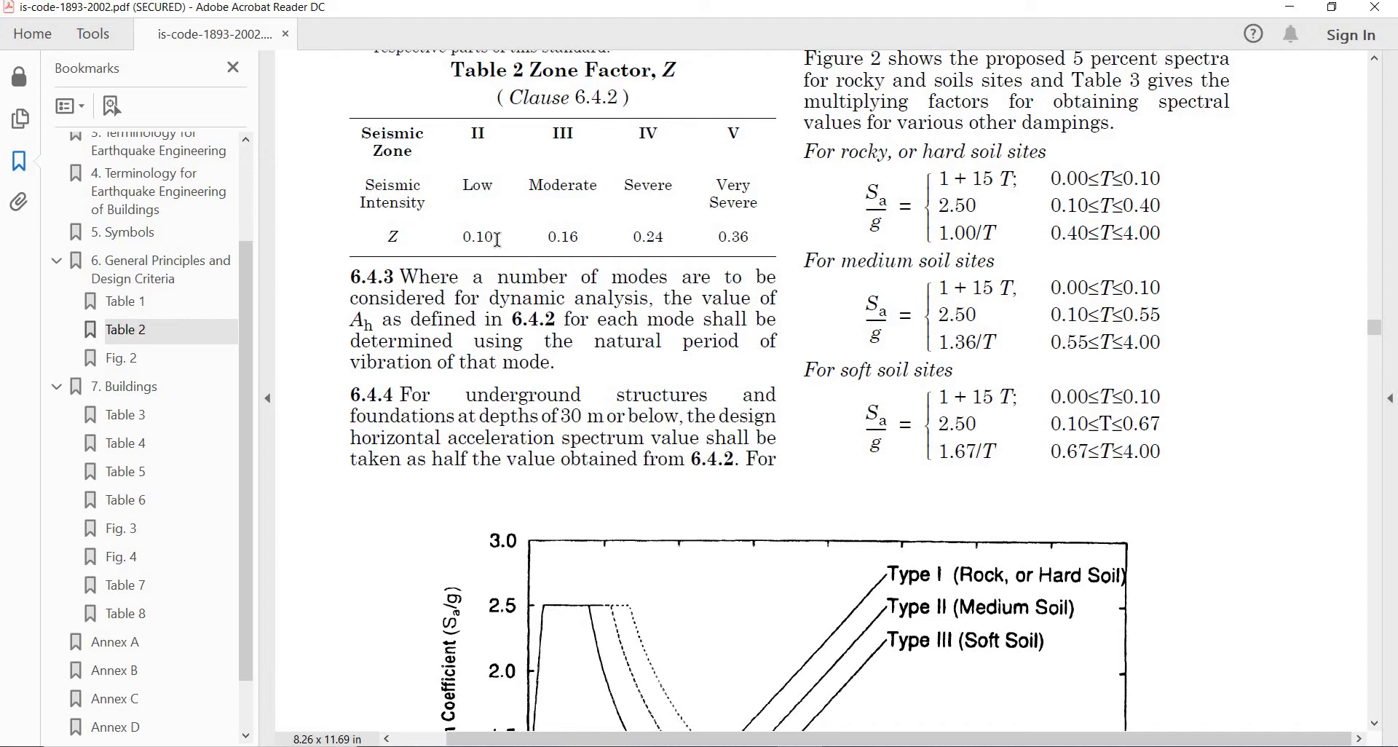
pyautogui.doubleClick(453, 240)
pyautogui.hotkey('alt', 'Tab')
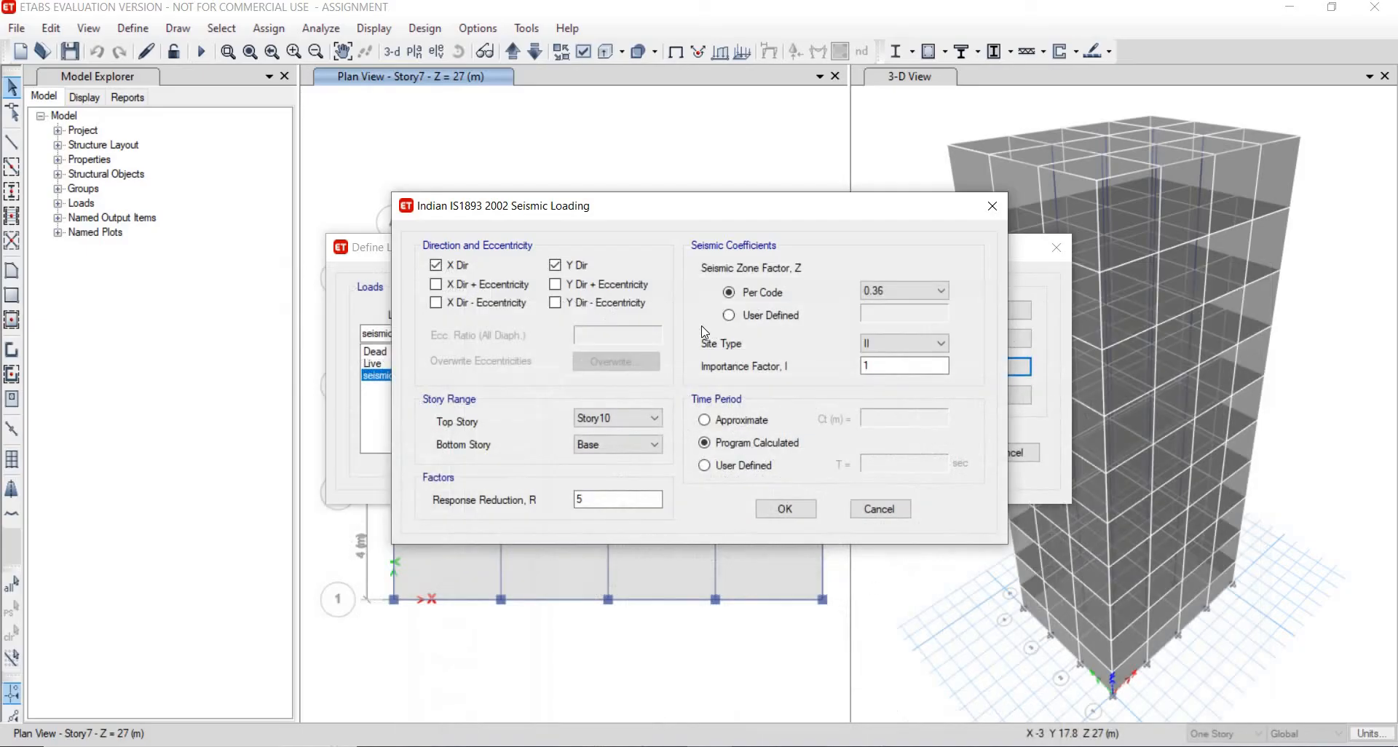
# - Set the seismic zone factor to 0.1 and the site type to II
pyautogui.click(929, 292)
pyautogui.click(911, 307)
pyautogui.click(918, 345)
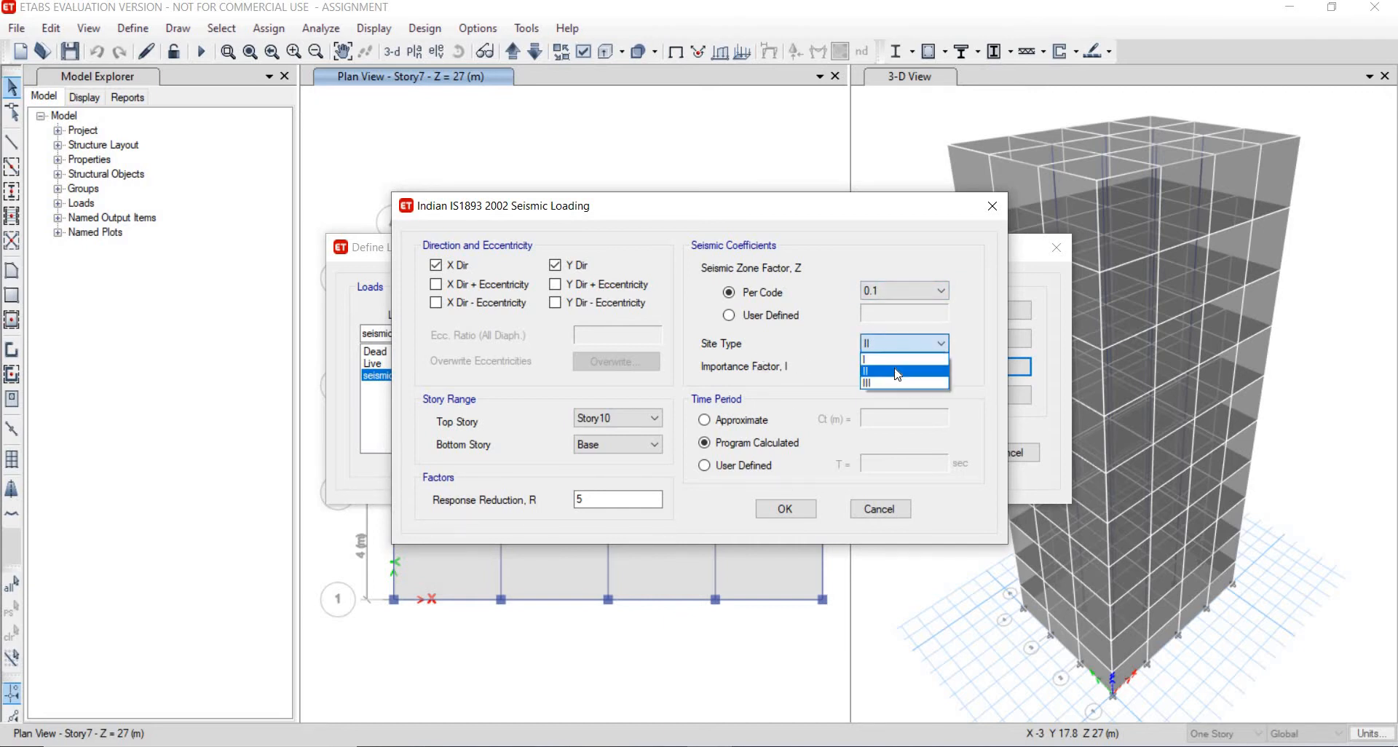
pyautogui.click(895, 370)
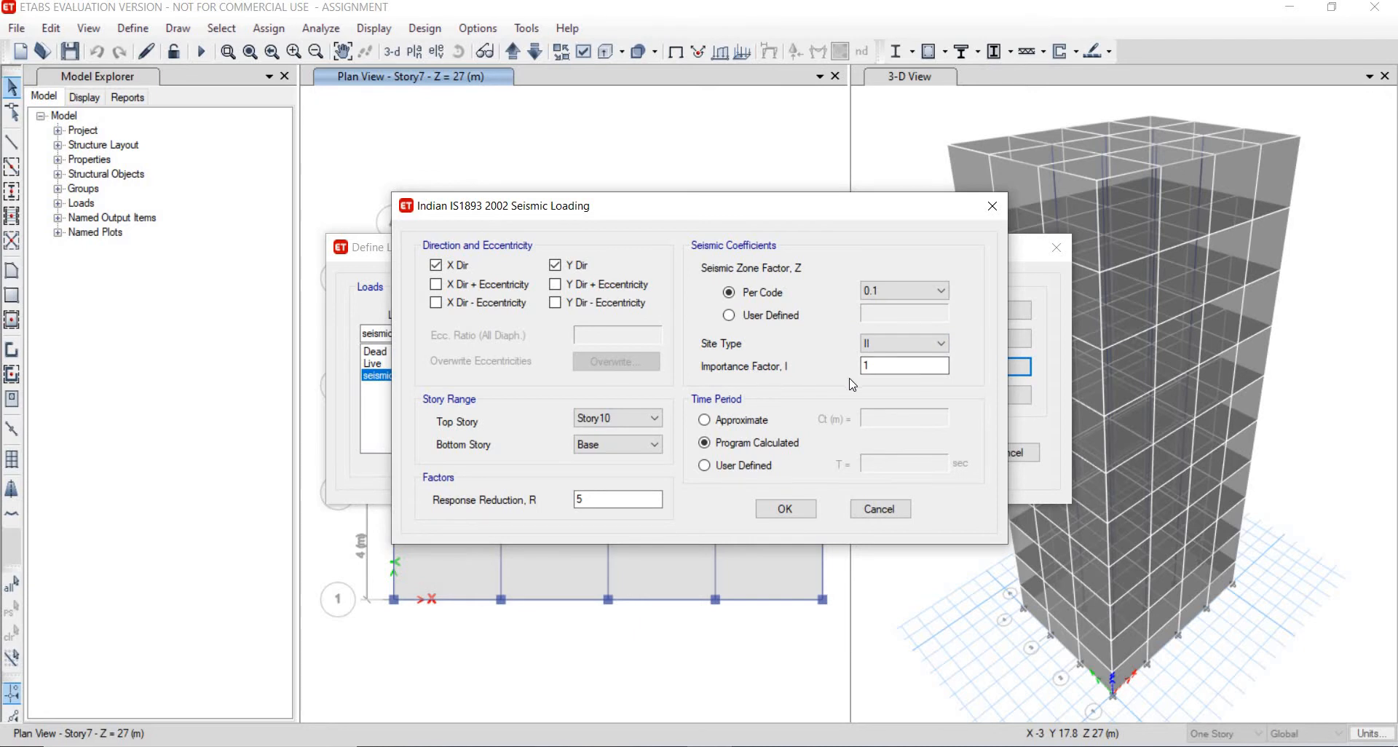
# - Look up the importance factor in Table 6 and the response reduction factor in Table 7 of the code PDF
pyautogui.click(756, 746)
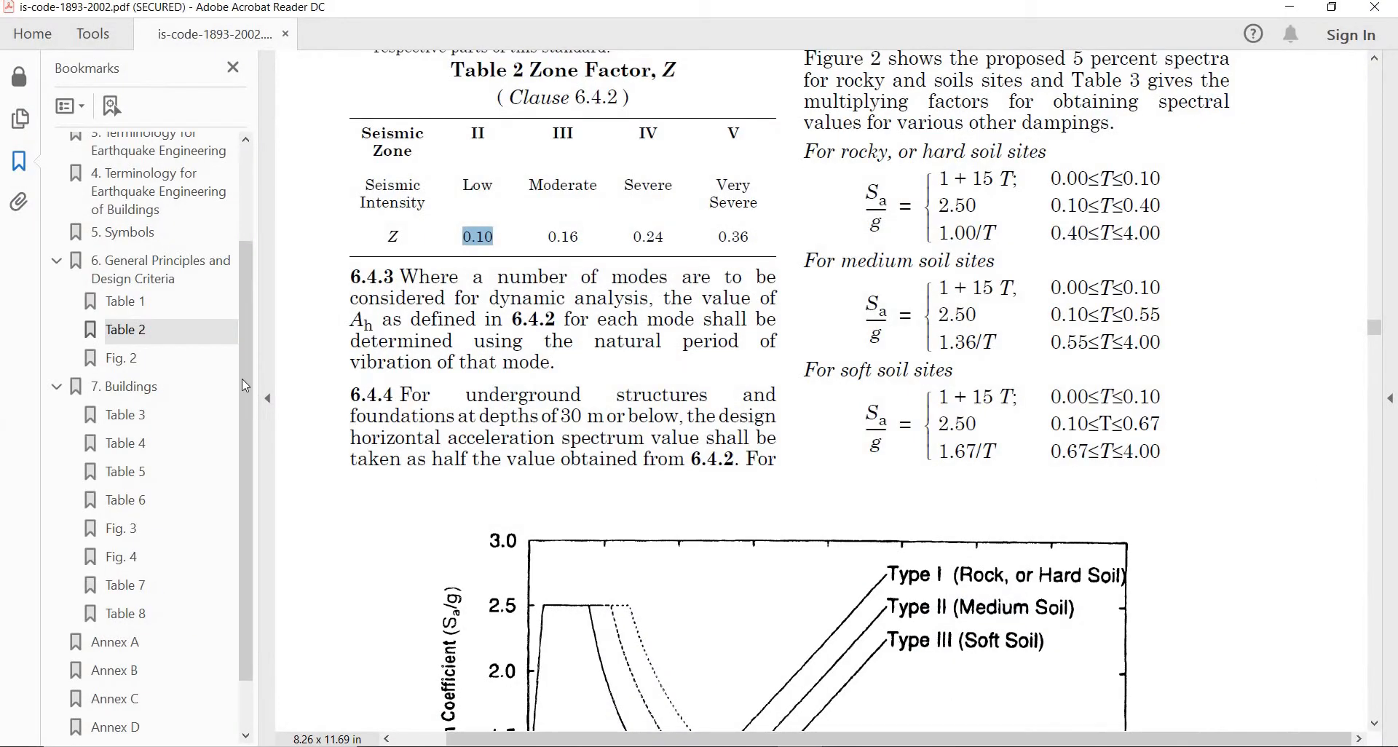
pyautogui.click(142, 502)
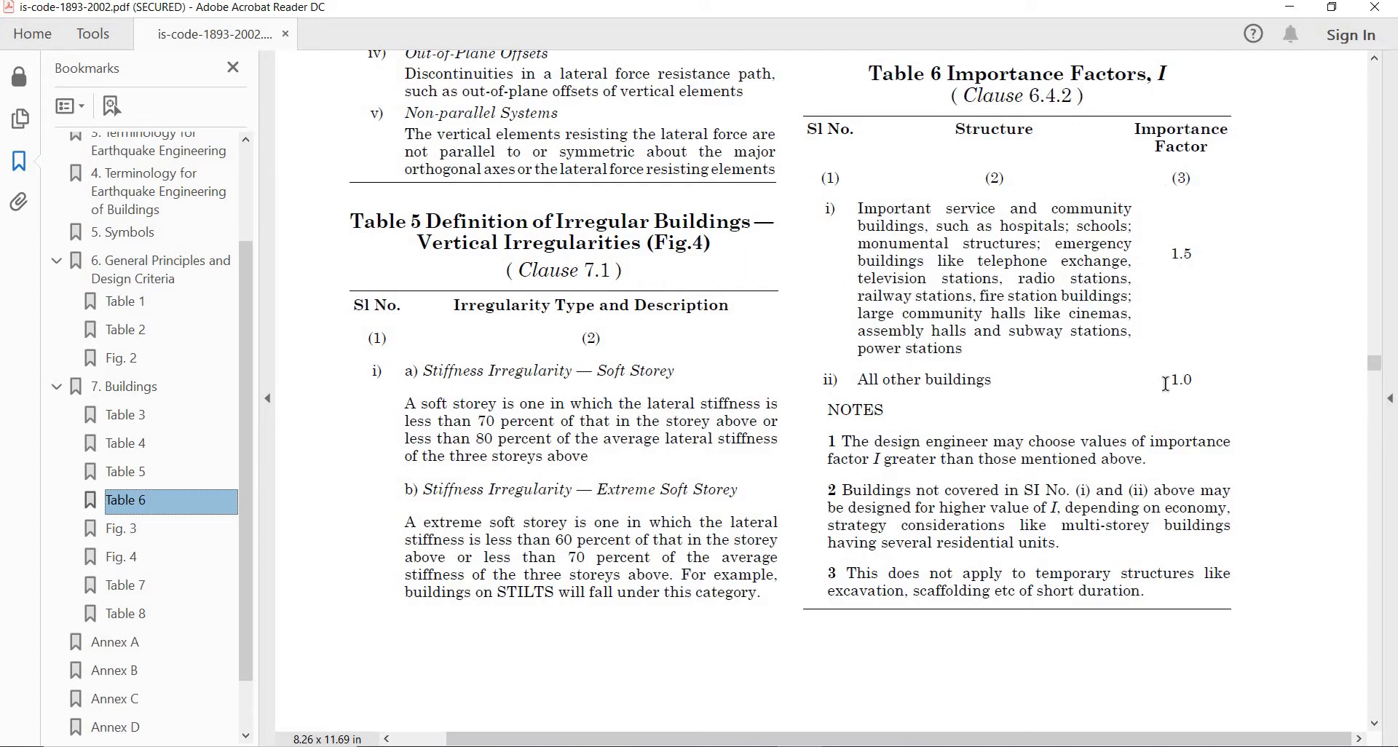
pyautogui.doubleClick(1205, 382)
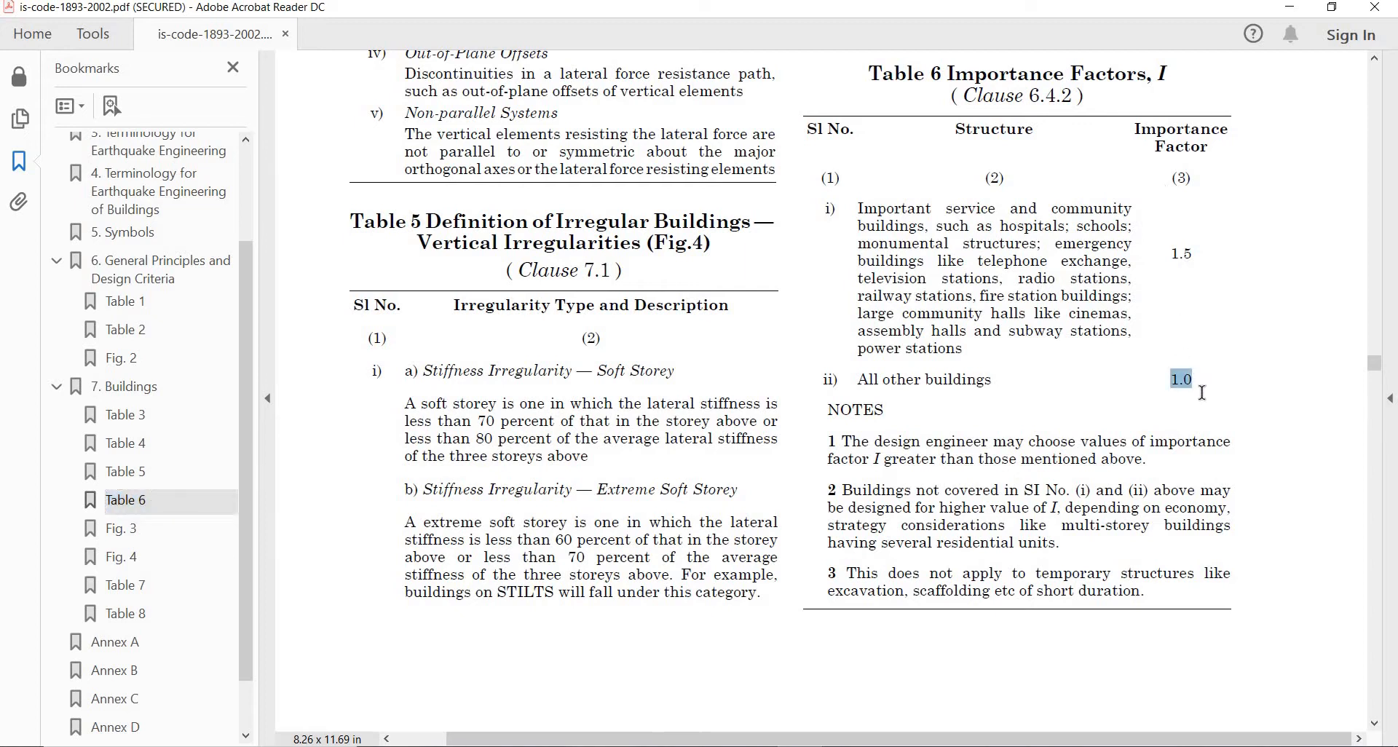
pyautogui.hotkey('alt', 'Tab')
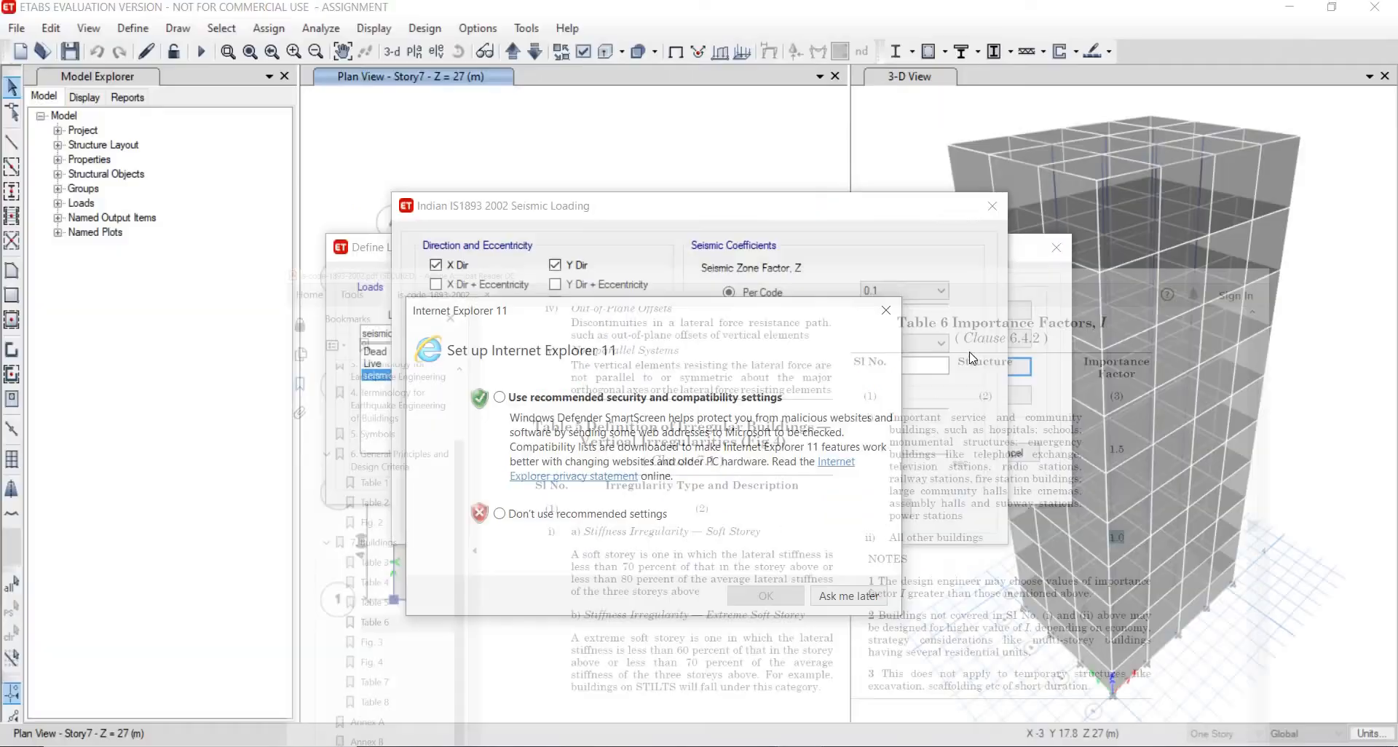
pyautogui.click(834, 595)
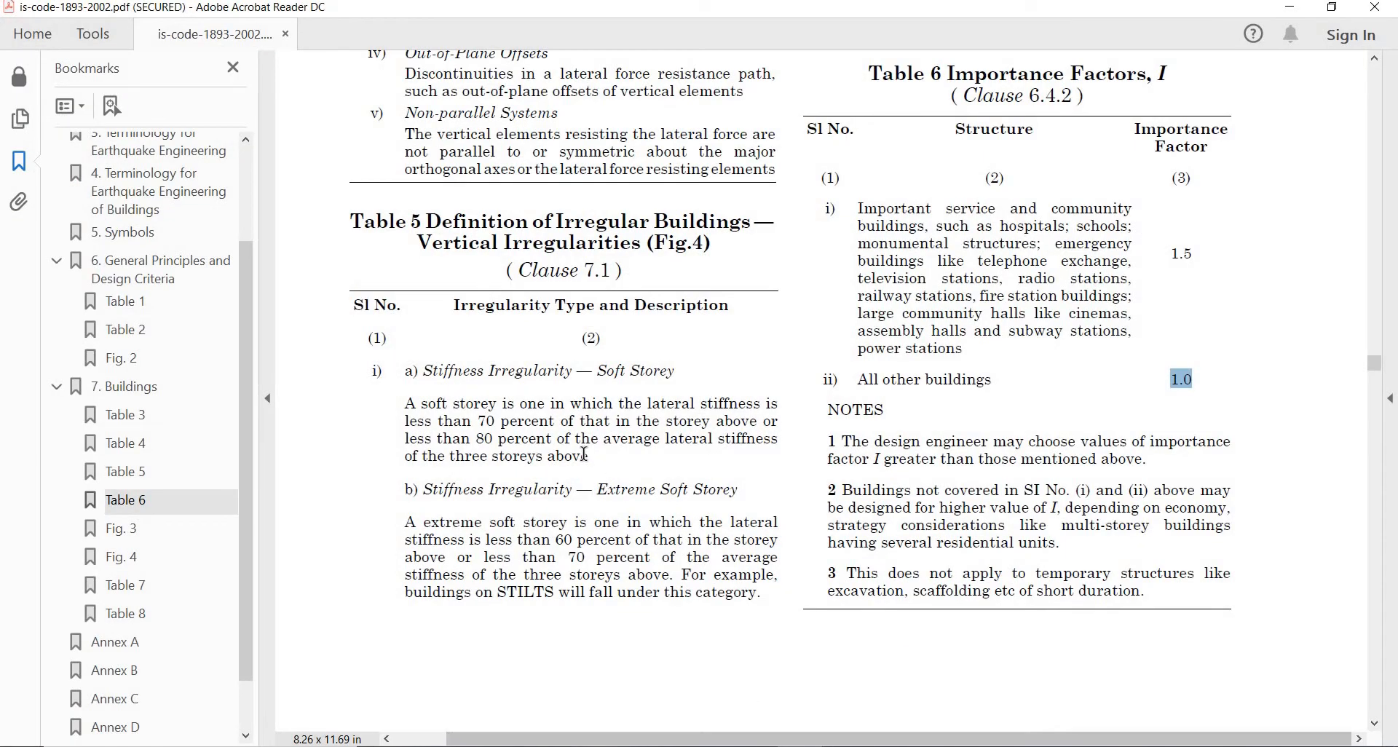
pyautogui.click(134, 588)
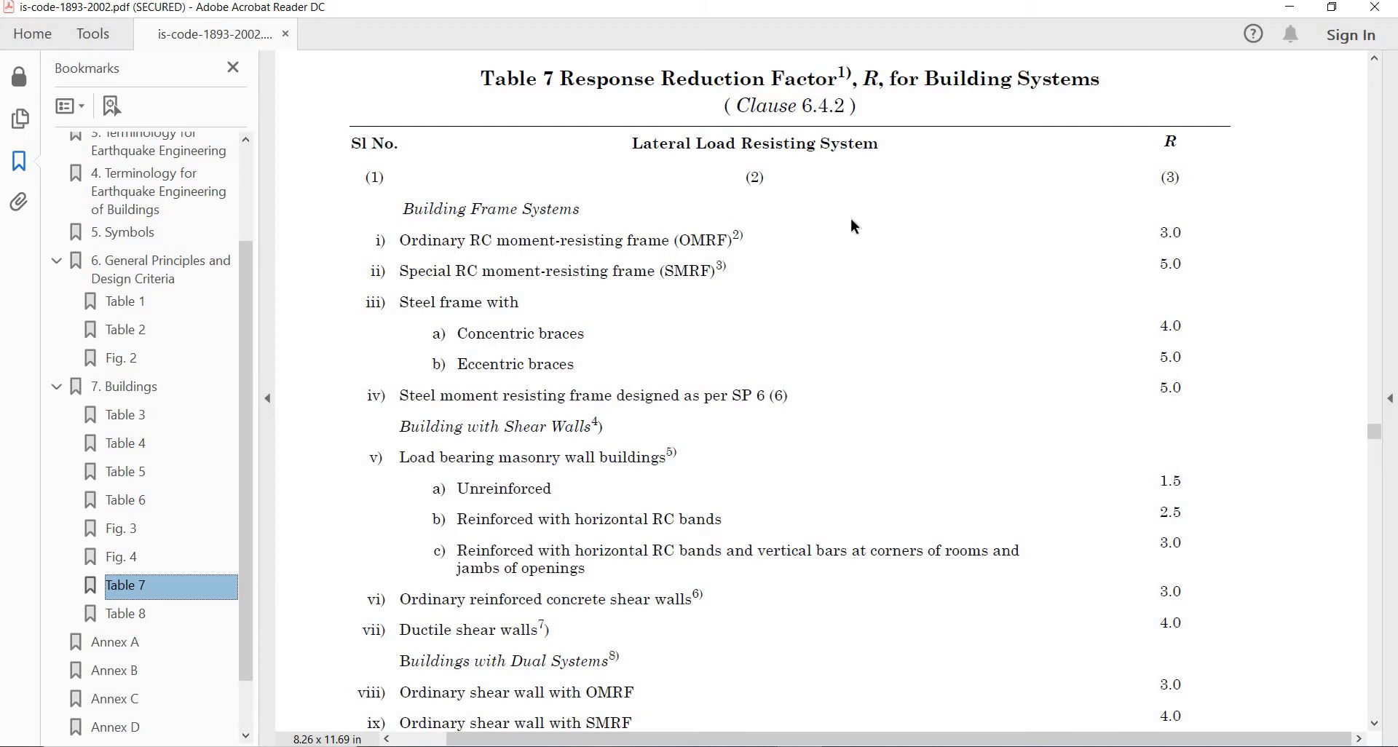
pyautogui.click(1186, 232)
pyautogui.moveTo(1143, 247); pyautogui.dragTo(1183, 231)
pyautogui.hotkey('alt', 'Tab')
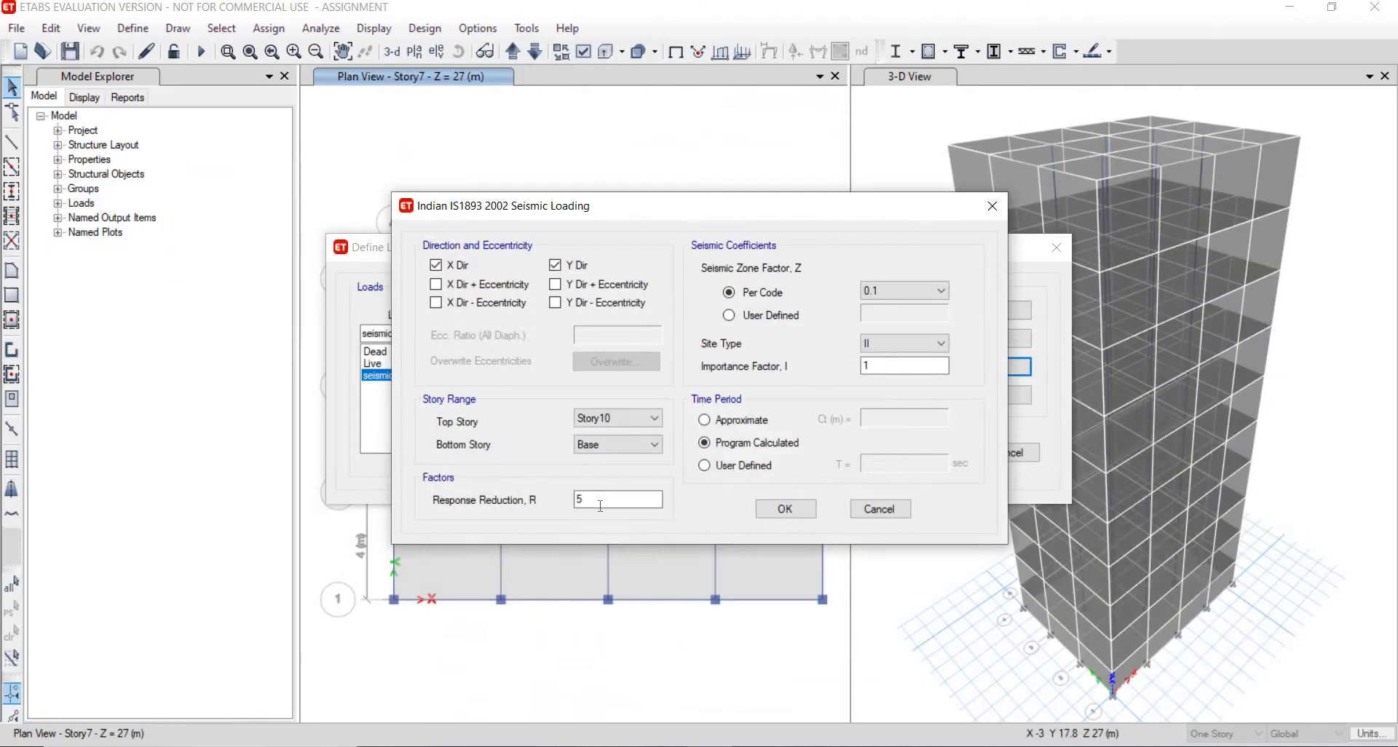
# - Enter the response reduction factor from Table 7 and confirm the seismic loading and load pattern dialogs
pyautogui.doubleClick(580, 499)
pyautogui.click(808, 511)
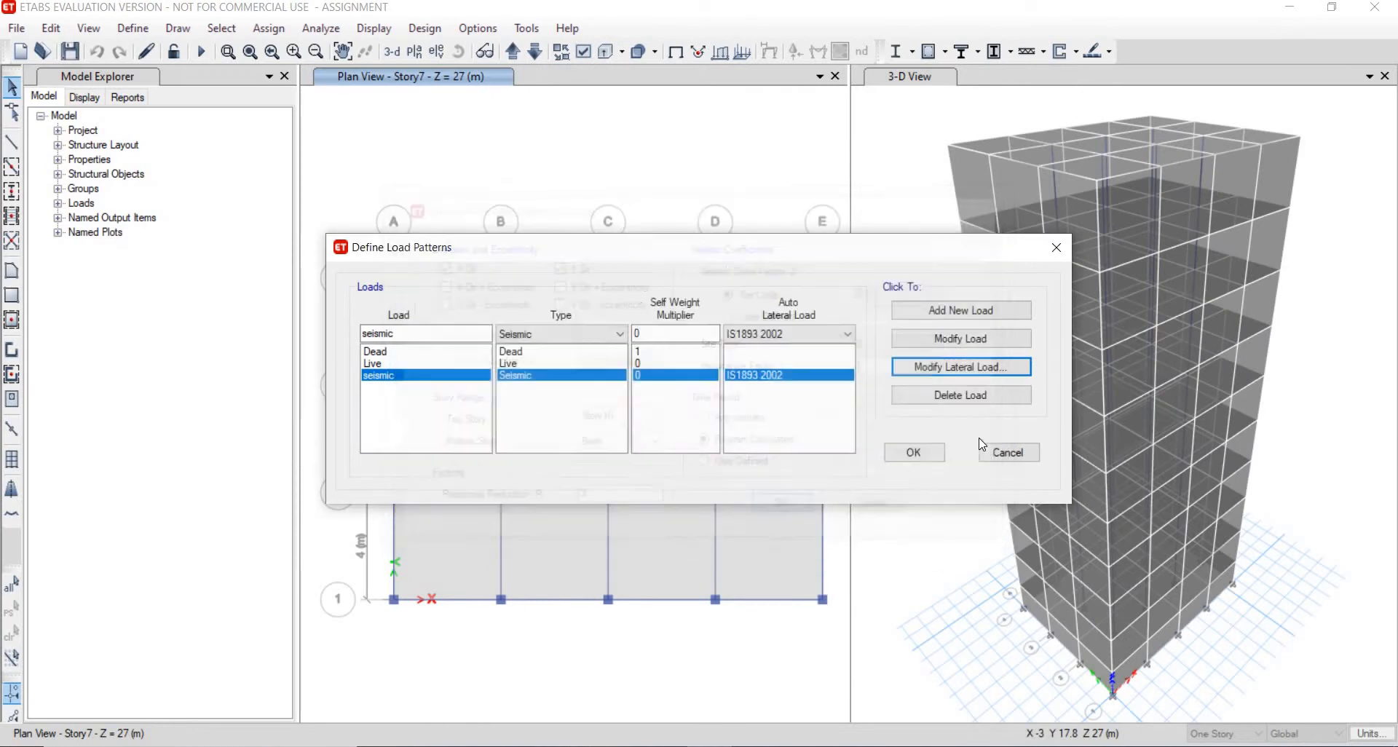
pyautogui.click(934, 453)
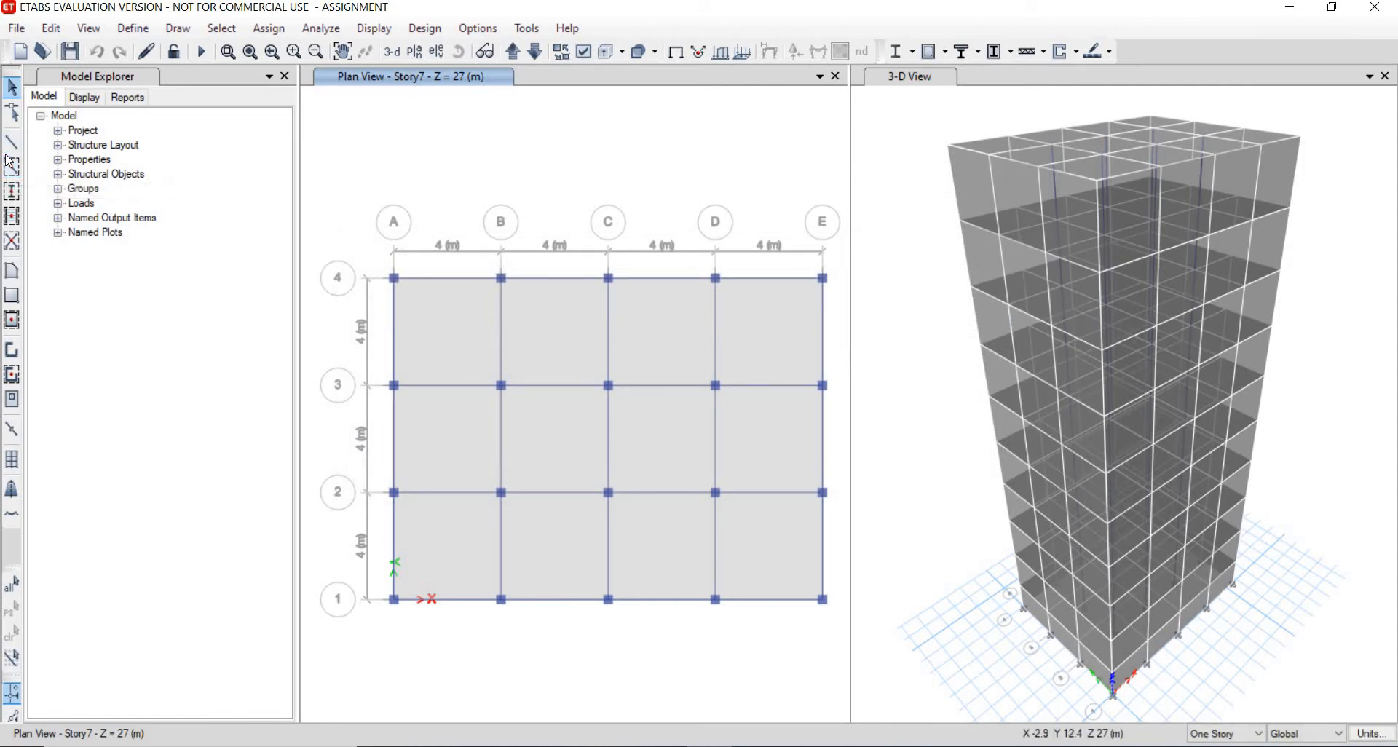
# - Review the defined load cases, including the seismic case, and the load combinations
pyautogui.click(132, 28)
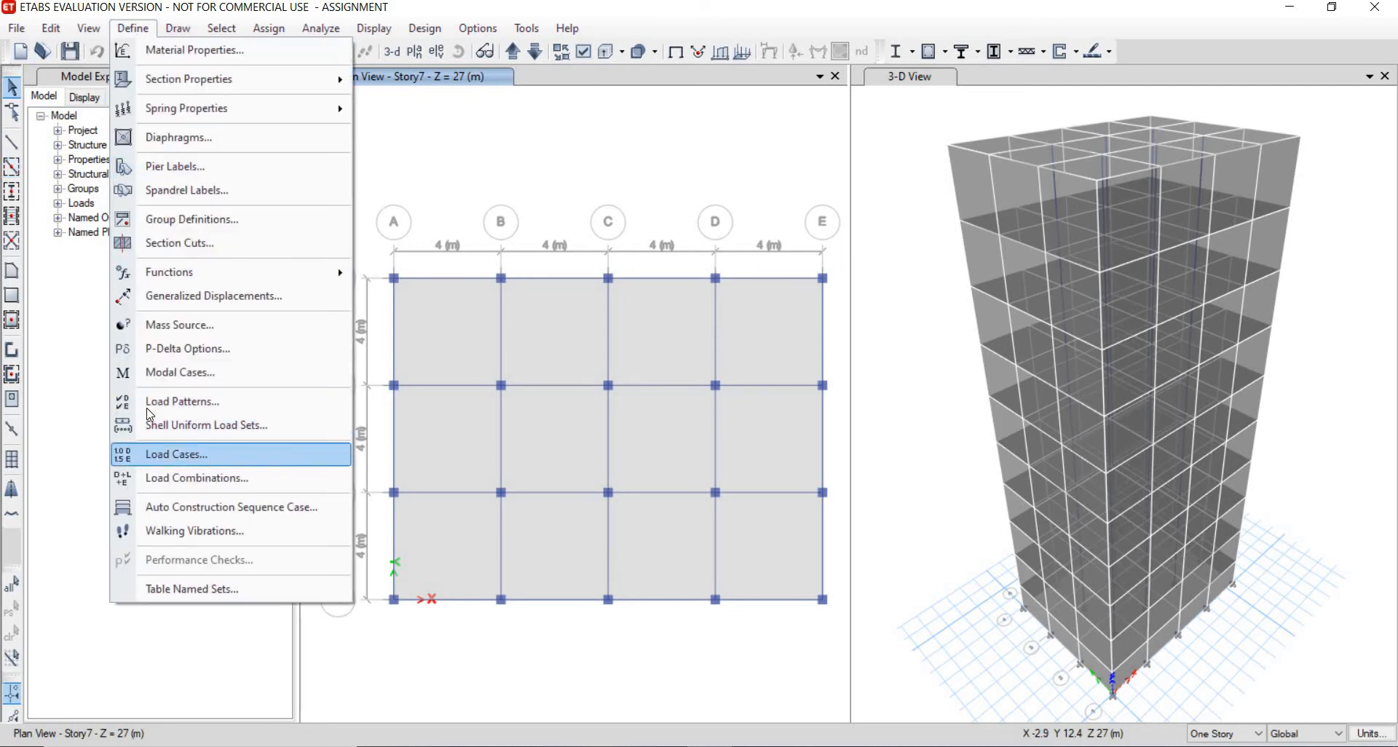
pyautogui.click(168, 454)
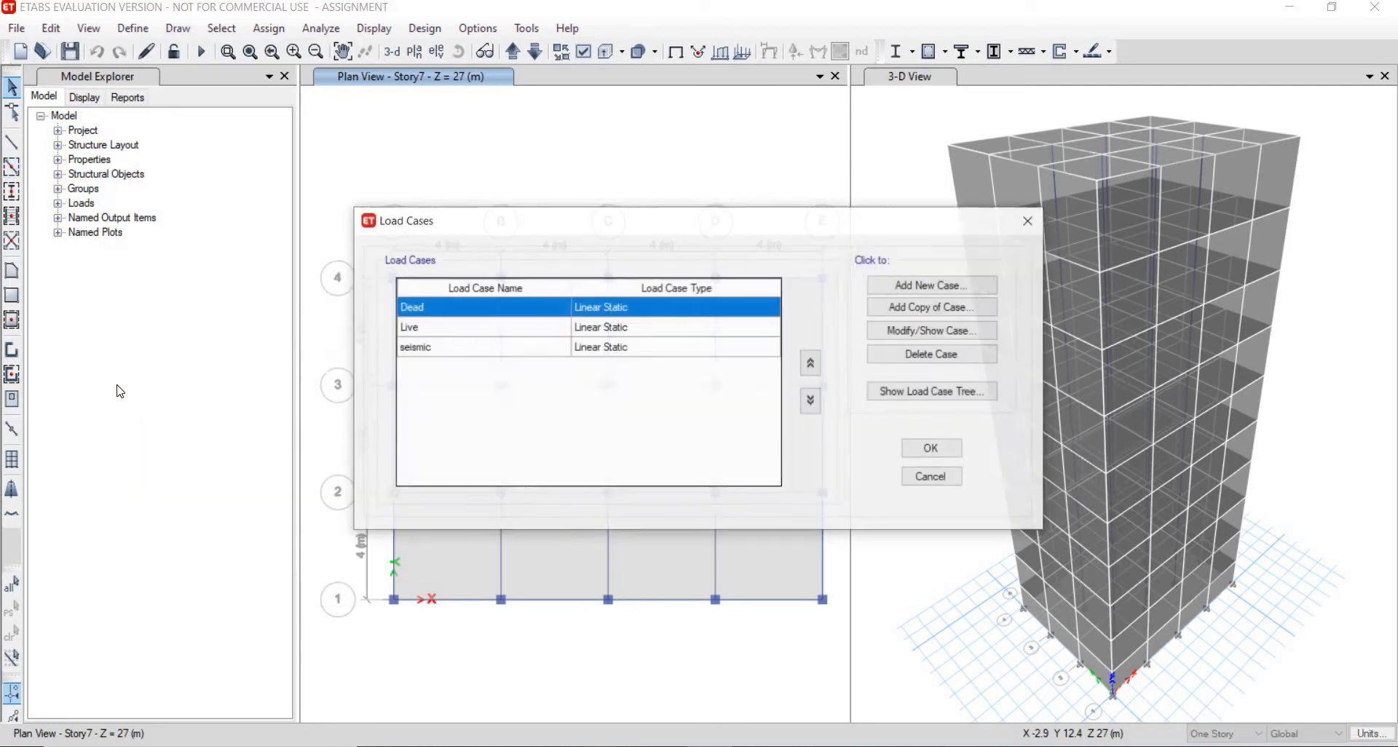
pyautogui.click(583, 354)
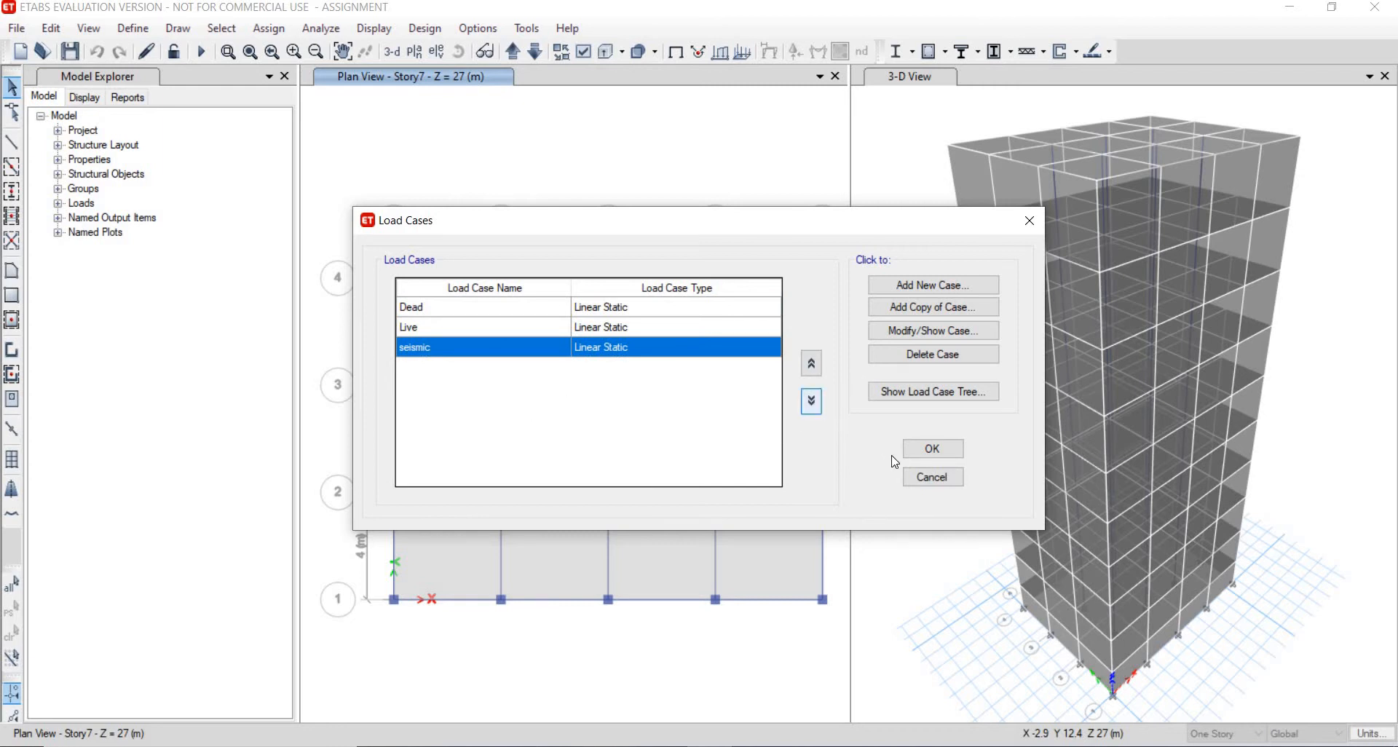
pyautogui.click(916, 450)
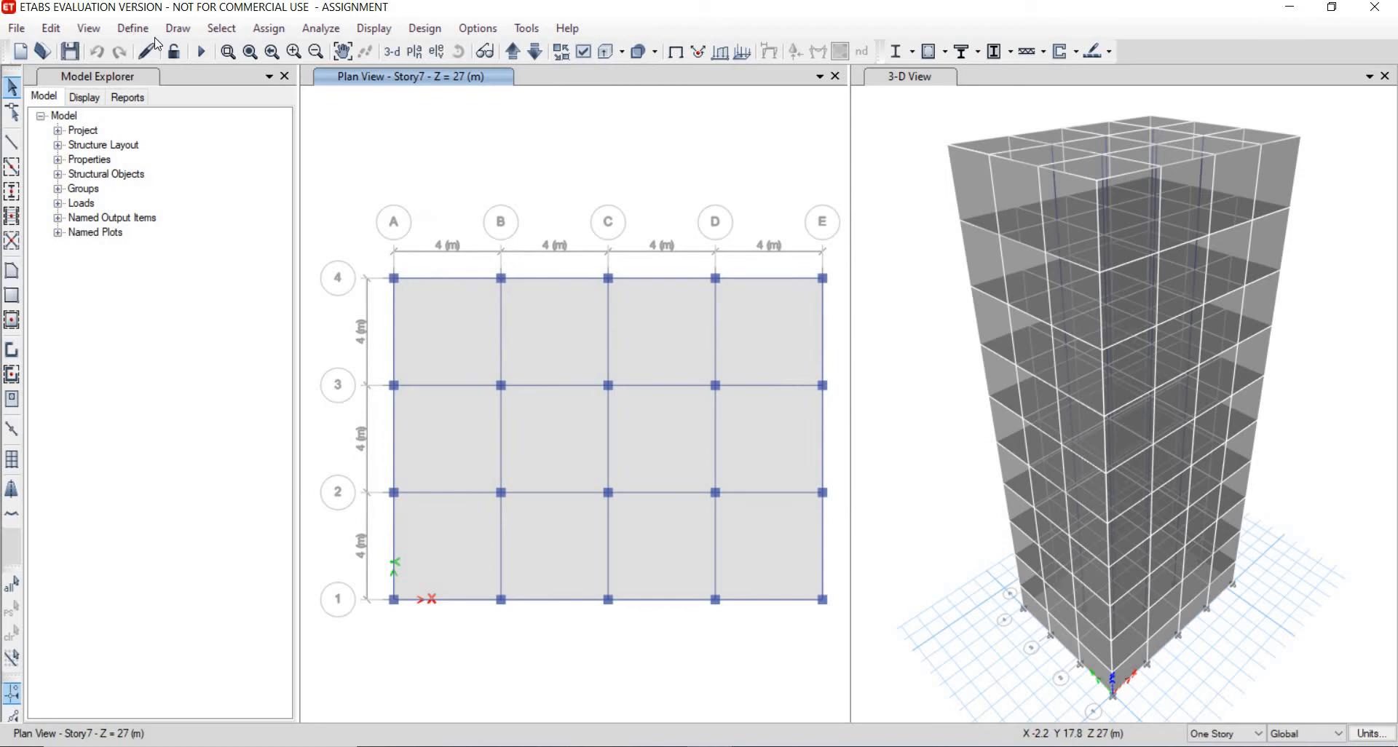
pyautogui.click(133, 29)
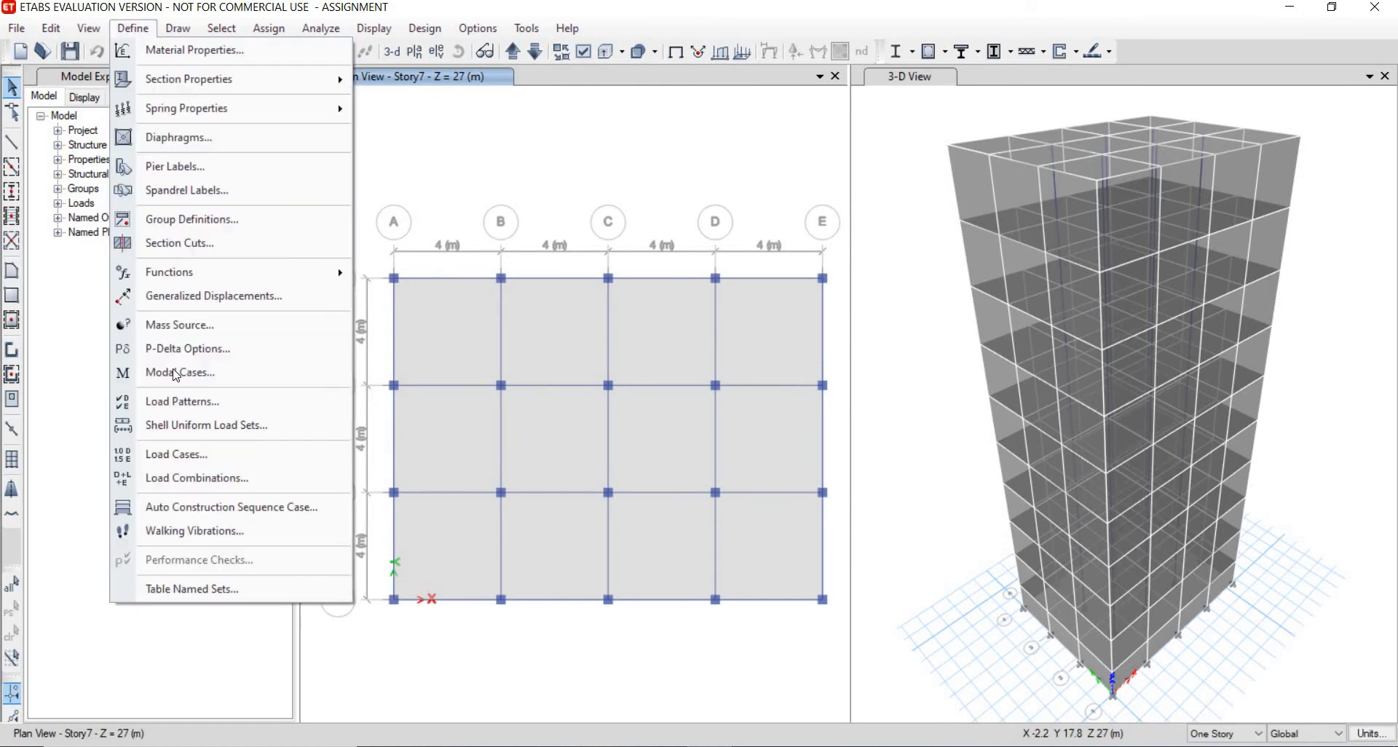
pyautogui.click(229, 481)
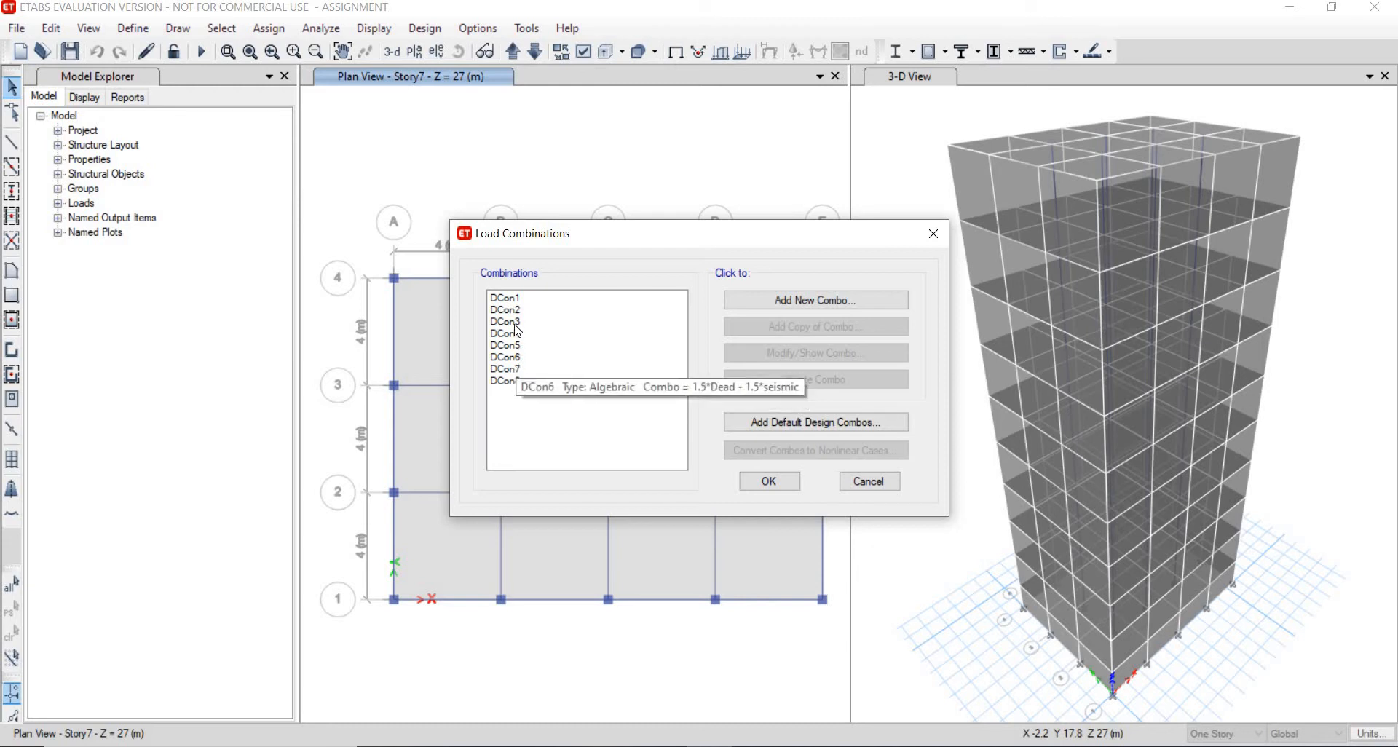
pyautogui.click(779, 474)
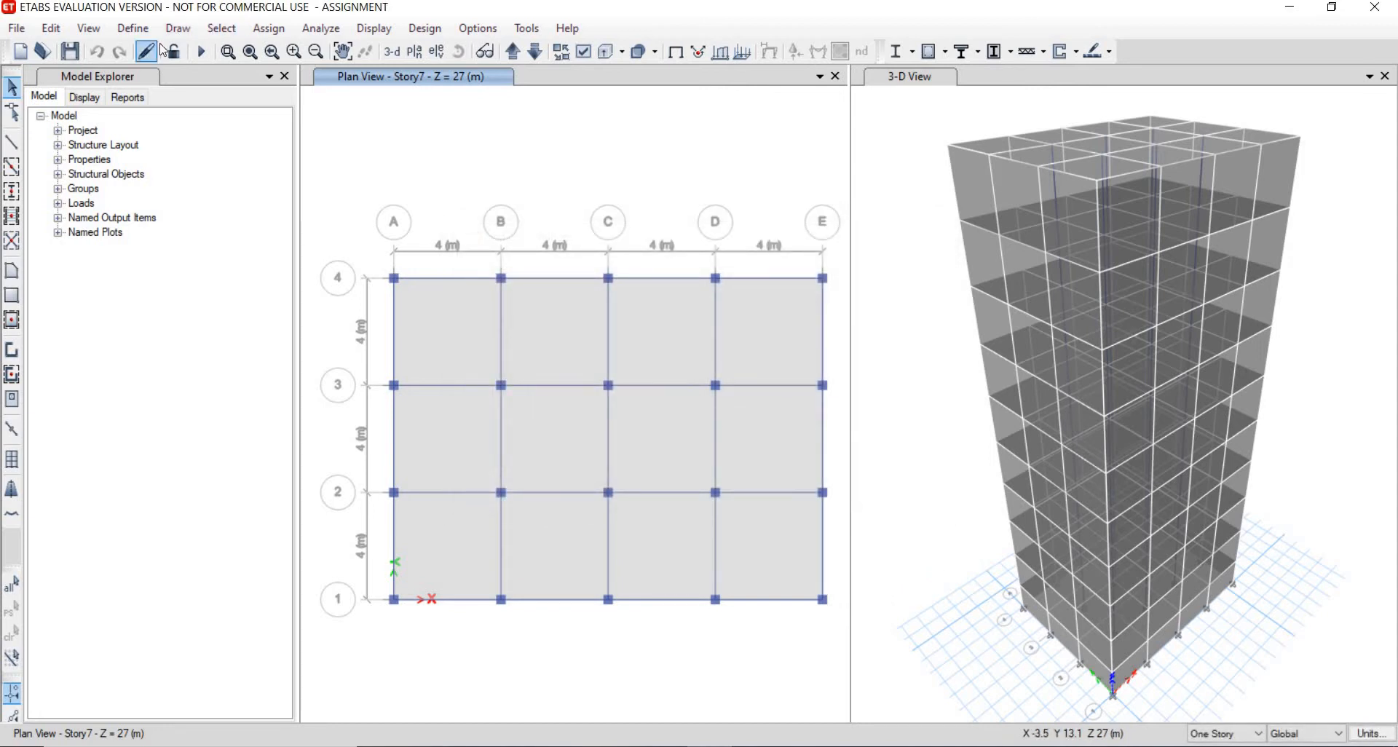
# - Run the analysis for the Modal, Dead, Live and seismic load cases
pyautogui.click(321, 28)
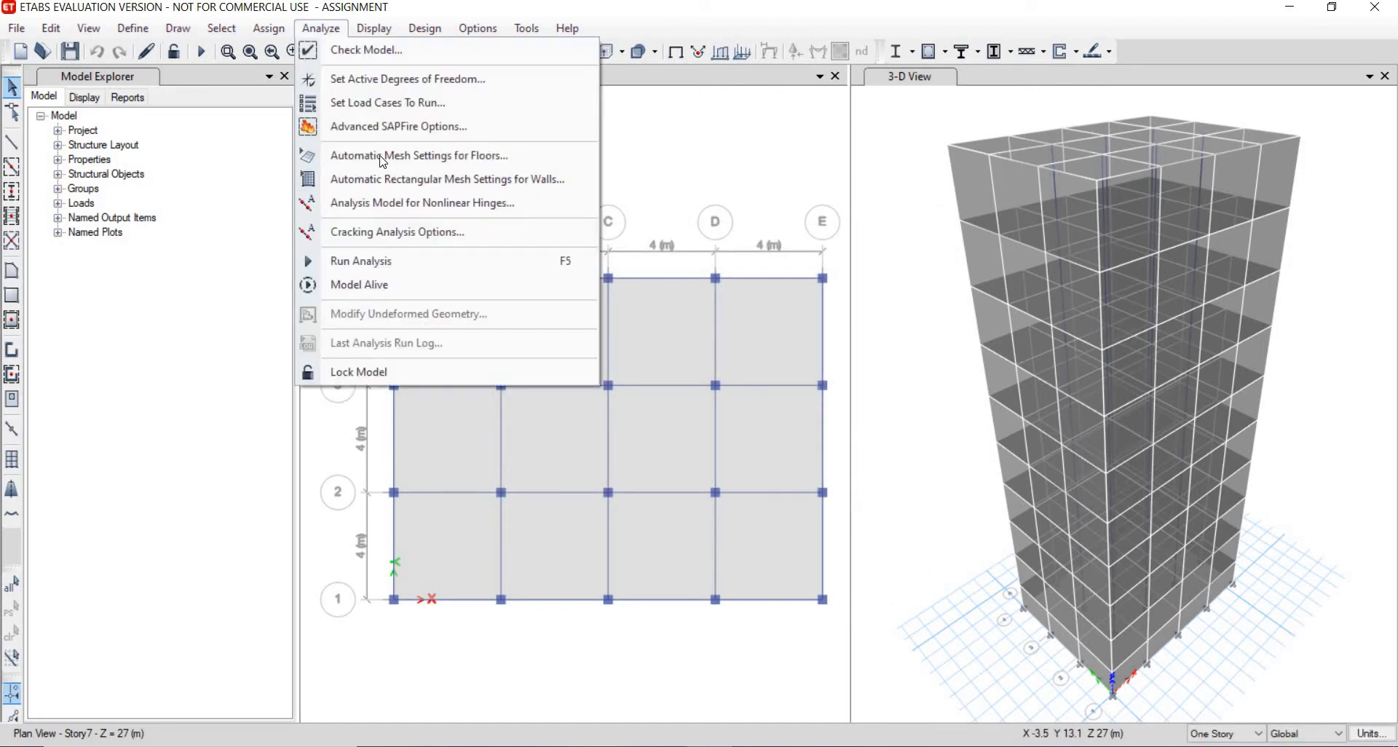
pyautogui.click(404, 111)
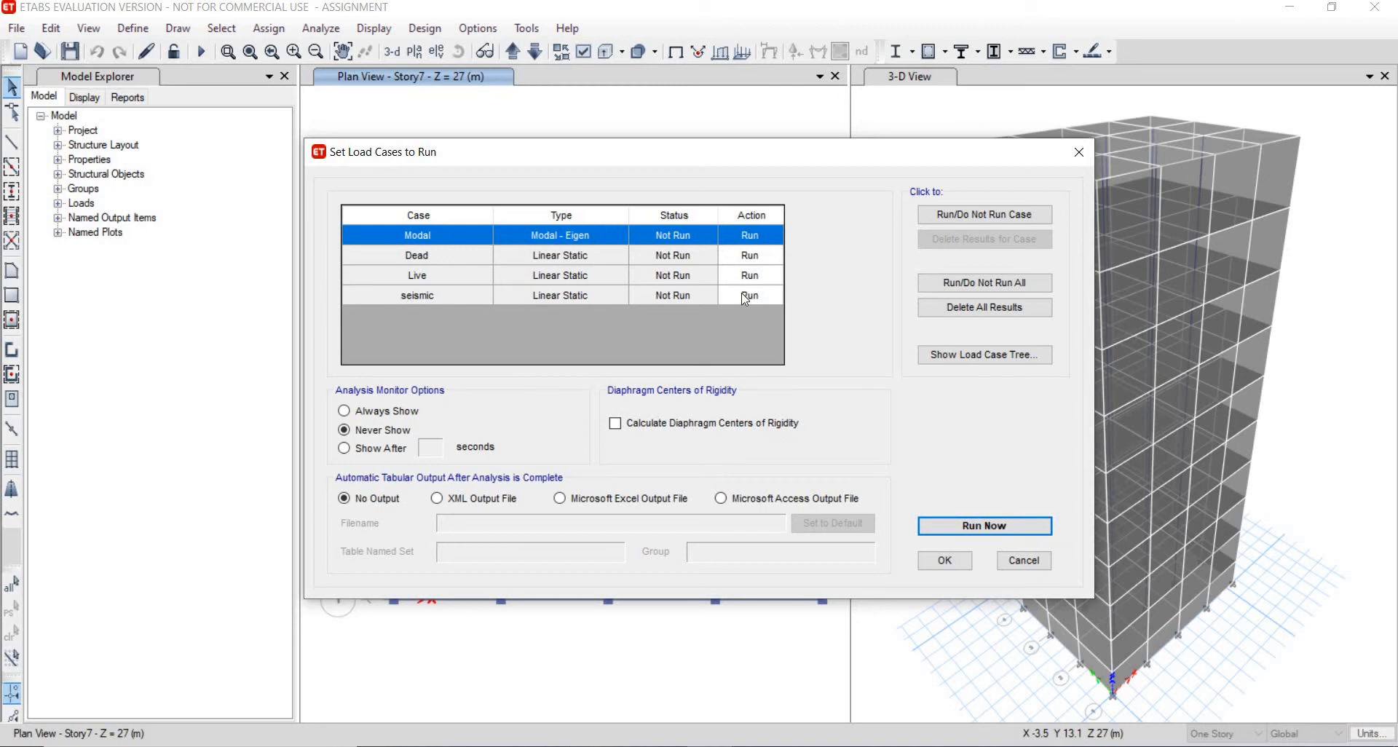
pyautogui.click(1043, 527)
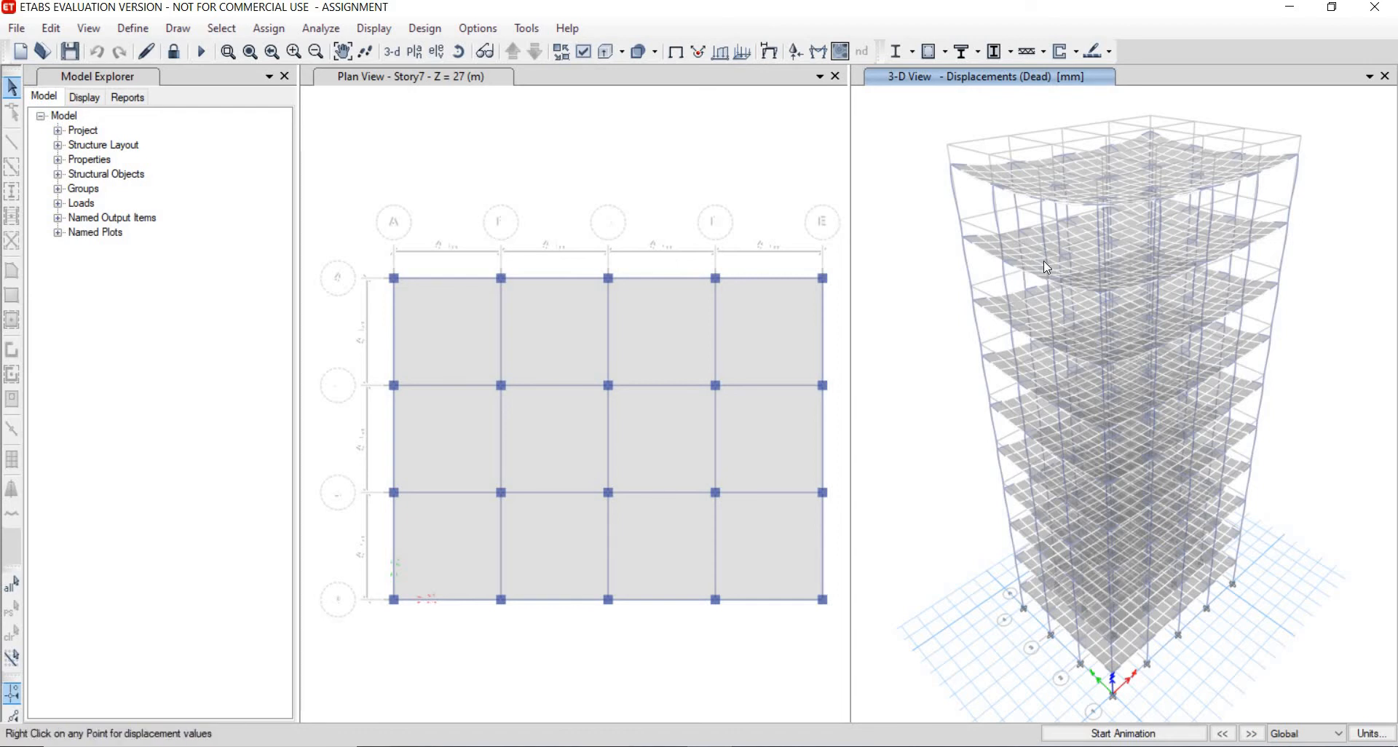
# - Check the displacement value at a point on the deformed 3D view of the Dead case
pyautogui.rightClick(1093, 252)
pyautogui.click(1085, 260)
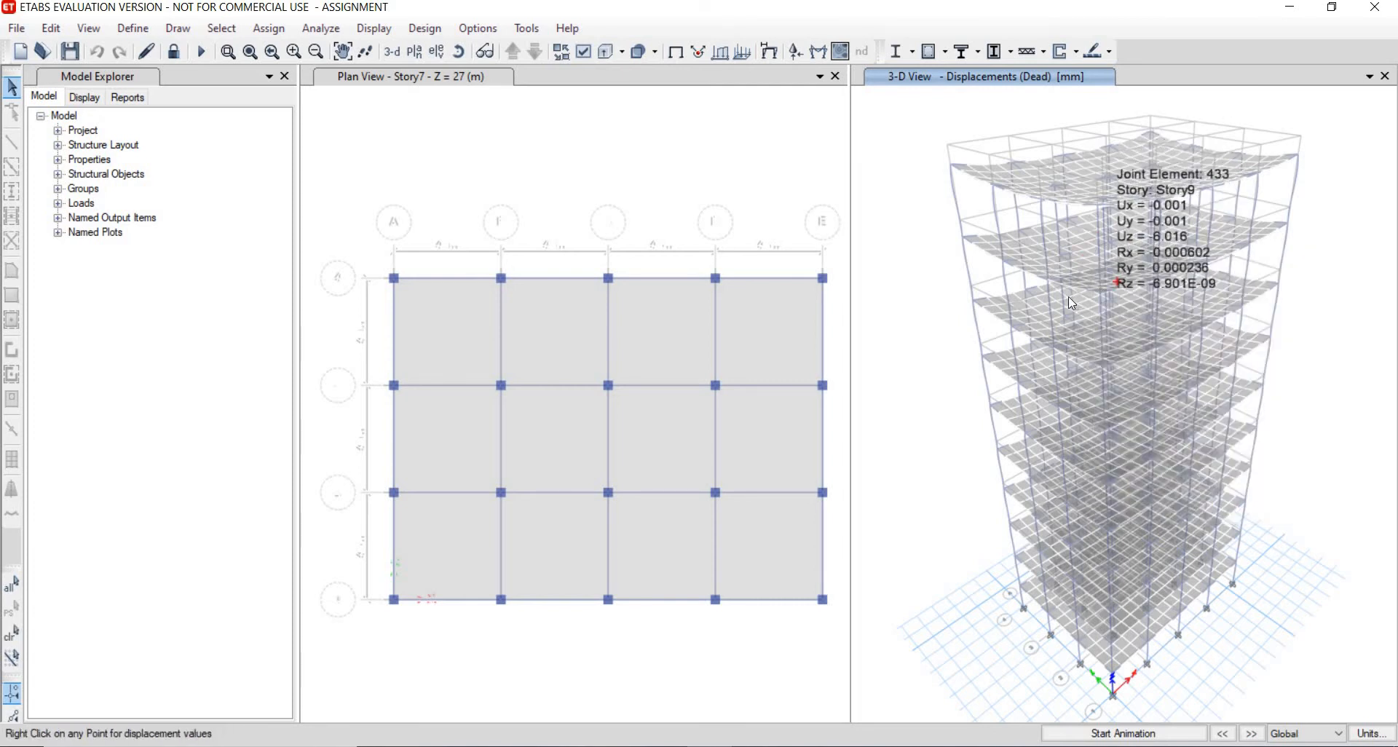
# - Review the concrete frame design preferences for IS 456:2000 and accept them
pyautogui.click(425, 28)
pyautogui.moveTo(600, 73)
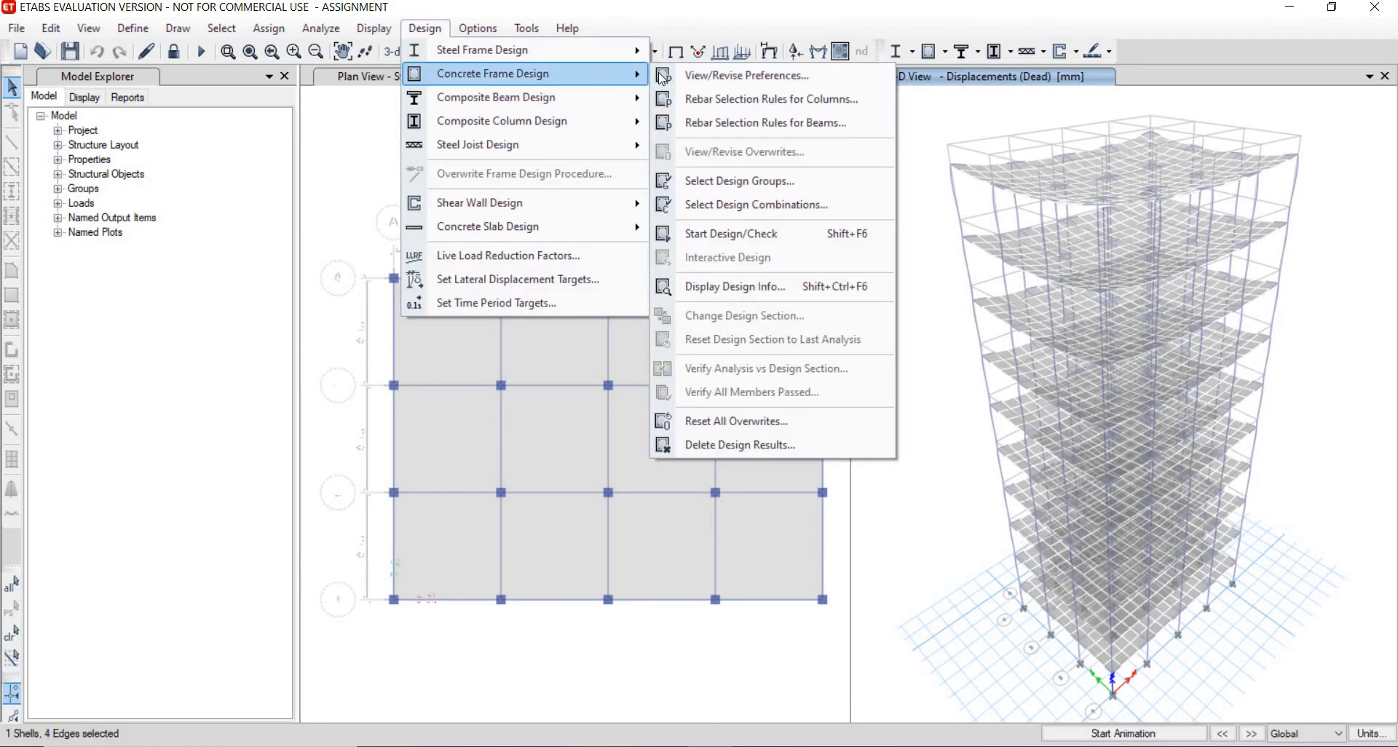
pyautogui.click(697, 76)
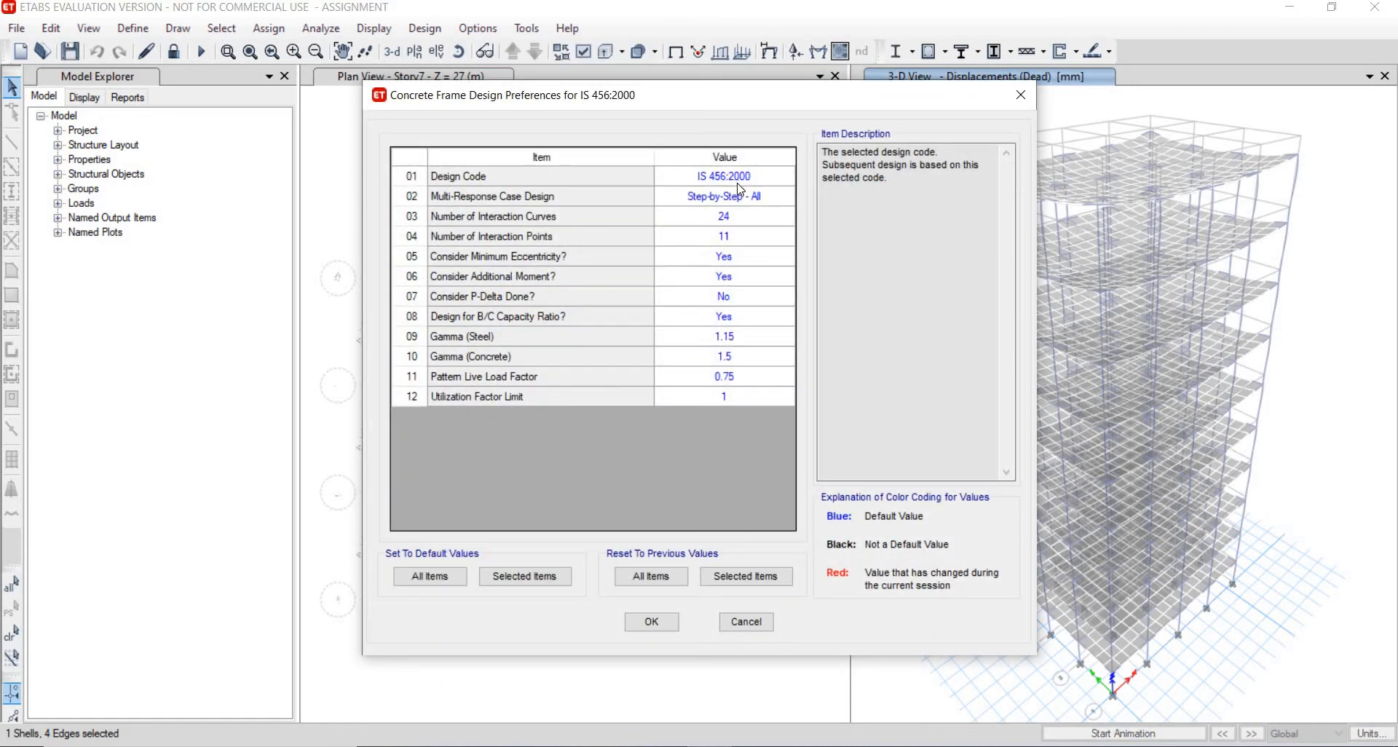
pyautogui.click(654, 621)
# - Start the concrete frame design check of the whole structure
pyautogui.click(425, 29)
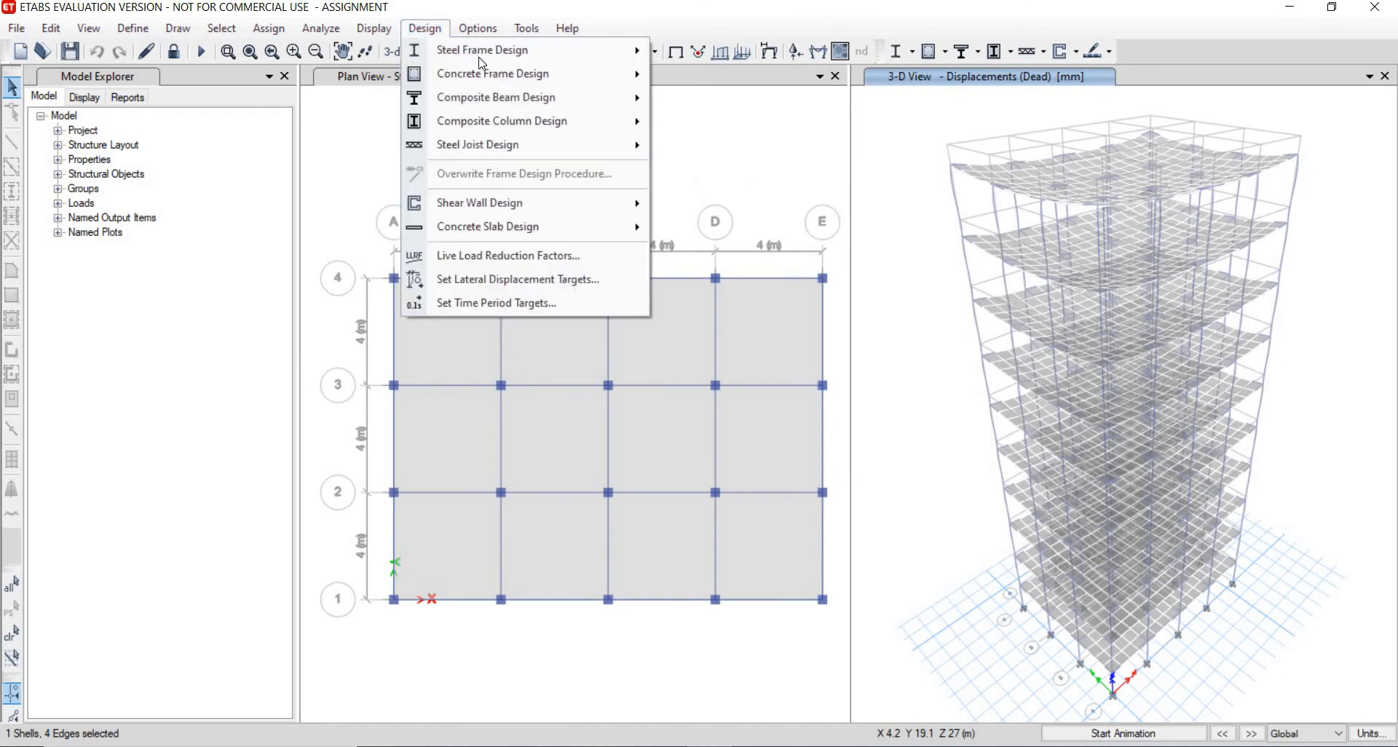
pyautogui.moveTo(611, 79)
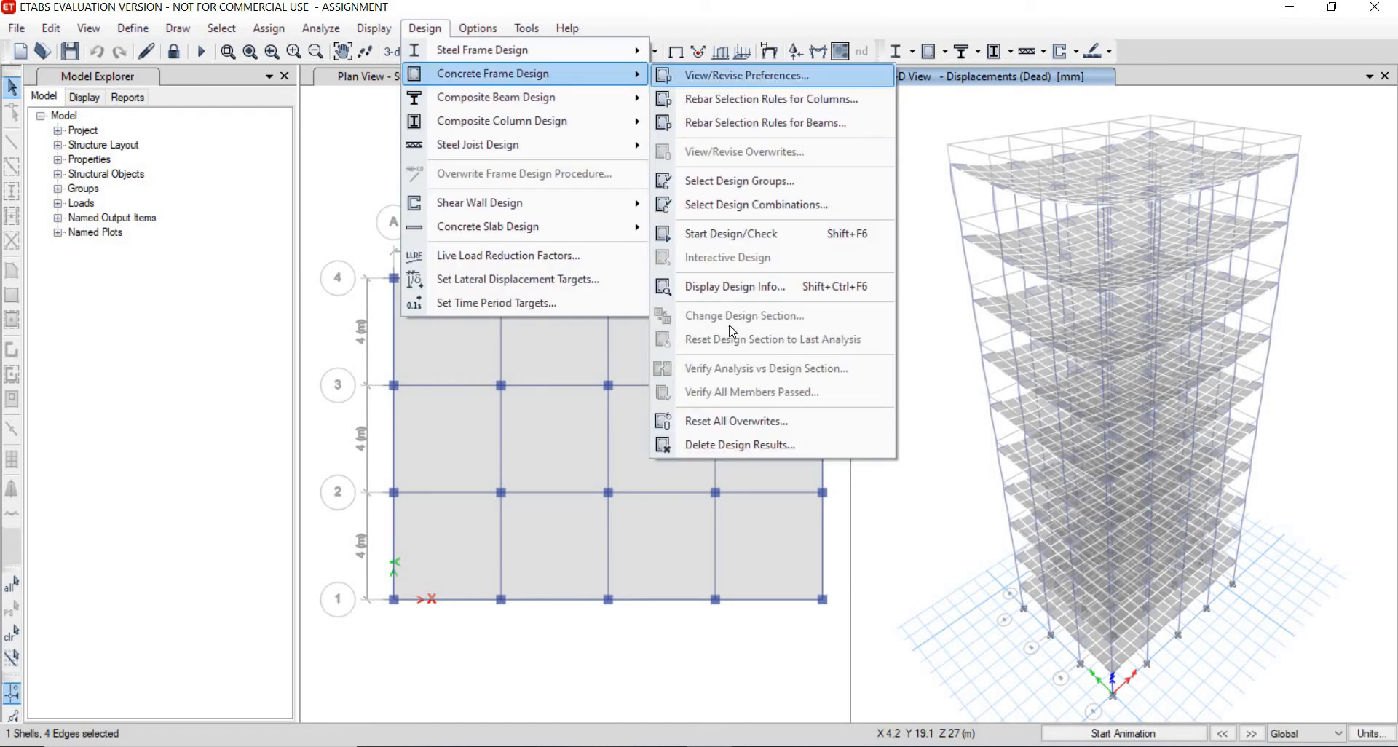
pyautogui.click(769, 231)
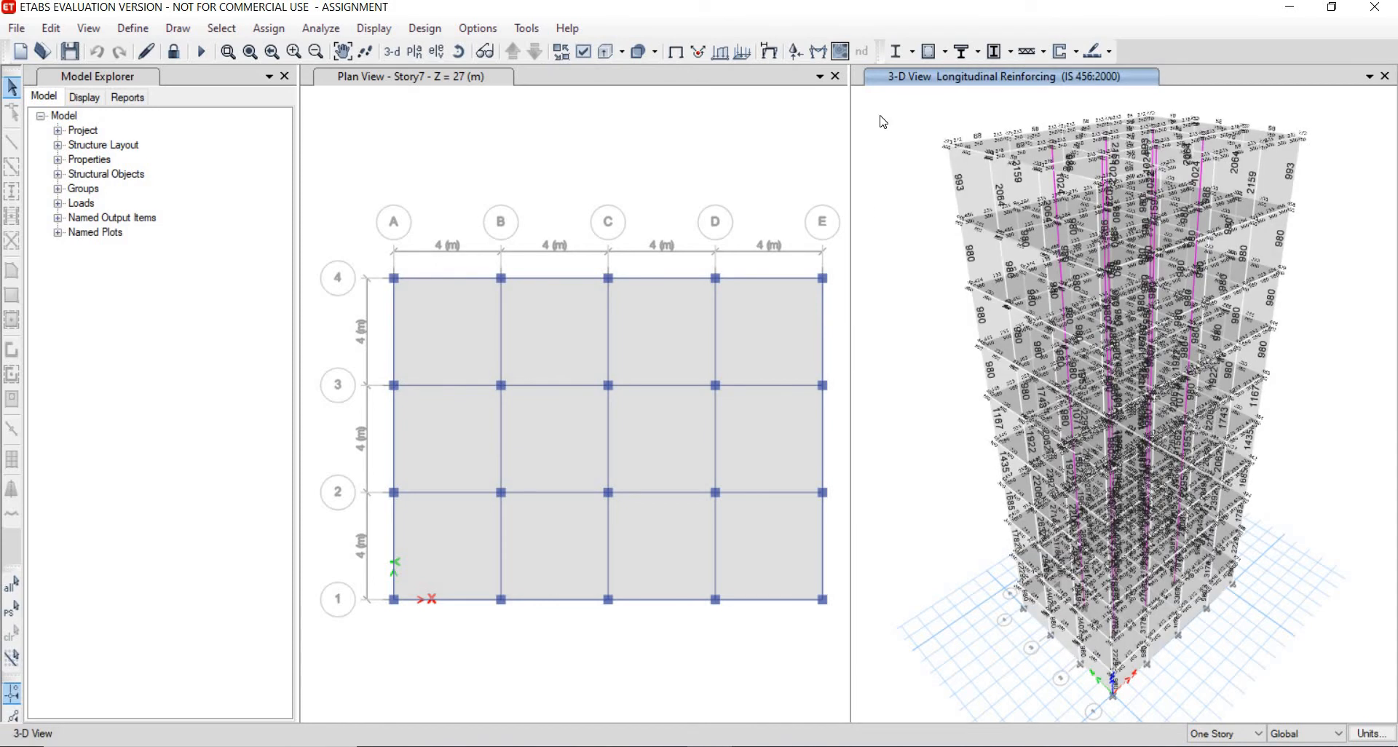
# - Verify whether all concrete frame members passed the design check and dismiss the result
pyautogui.click(426, 28)
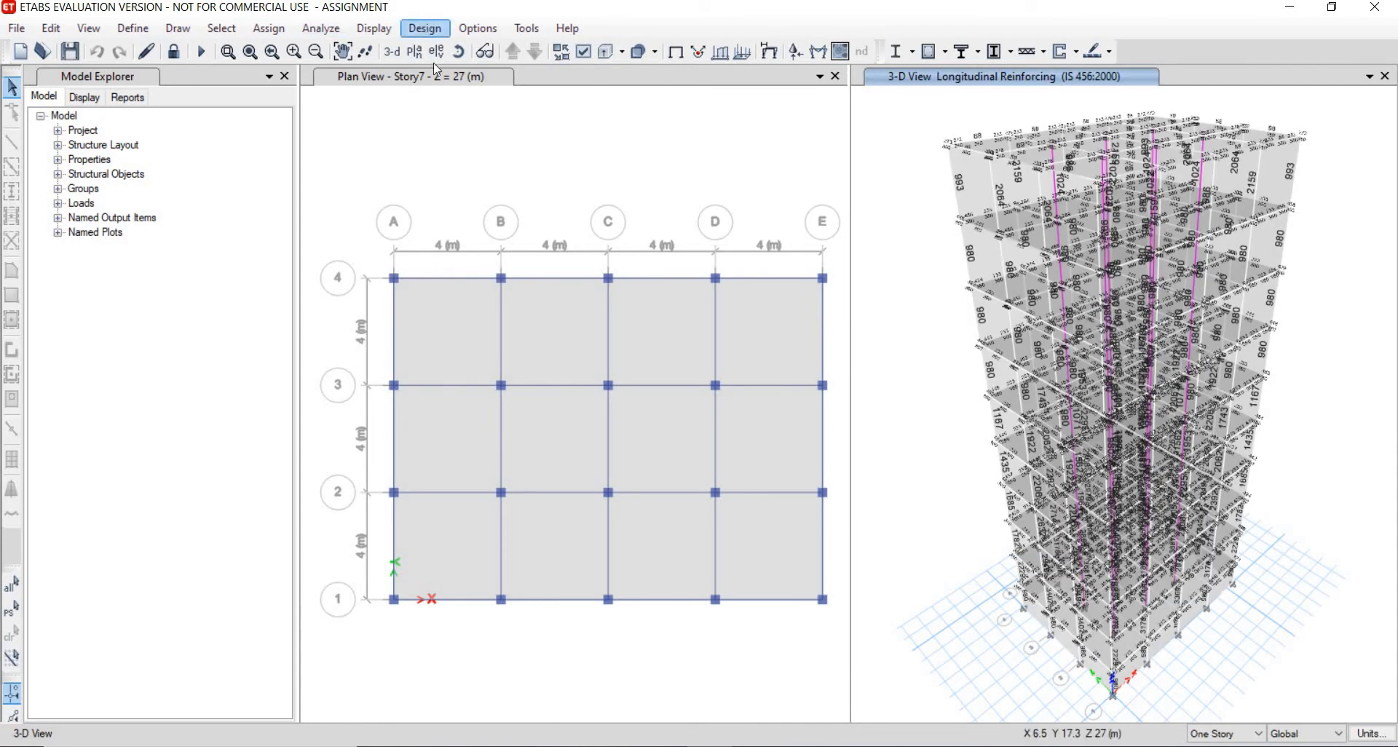
pyautogui.moveTo(524, 74)
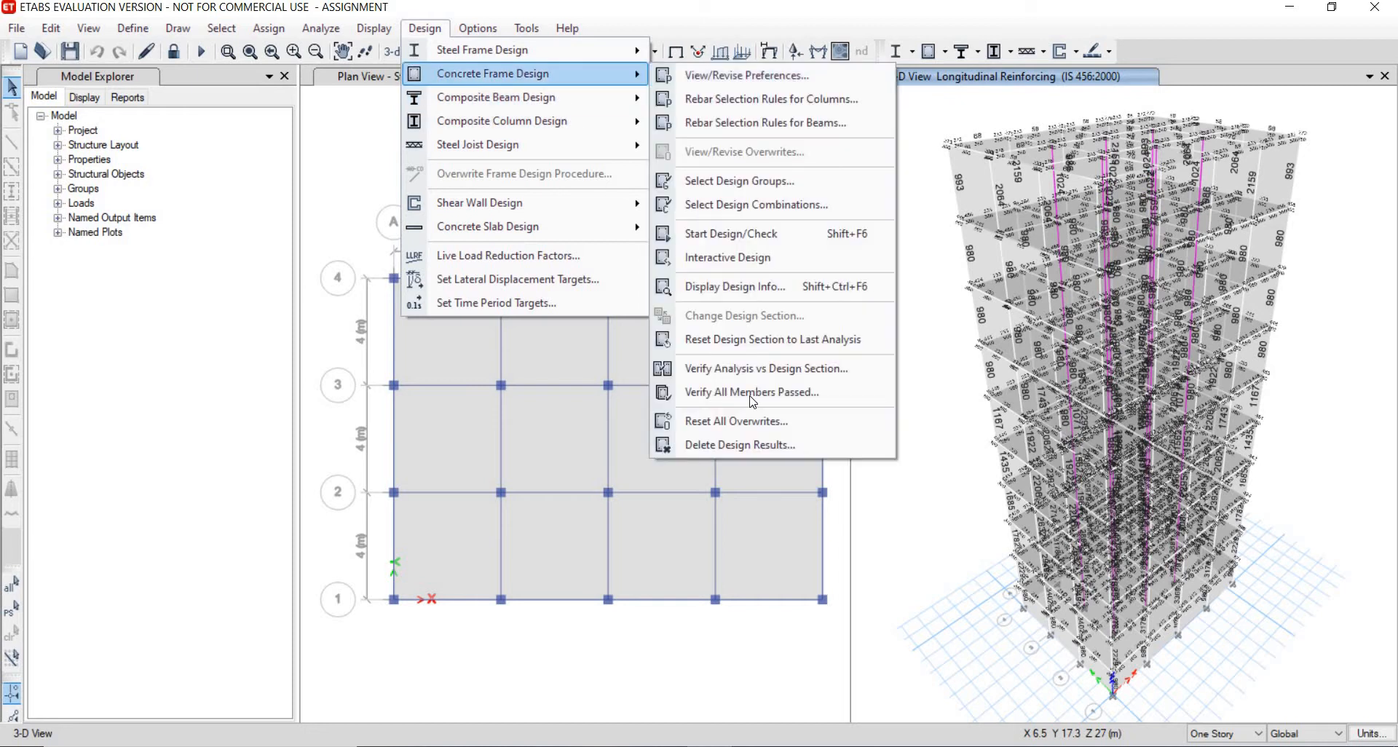
pyautogui.click(752, 393)
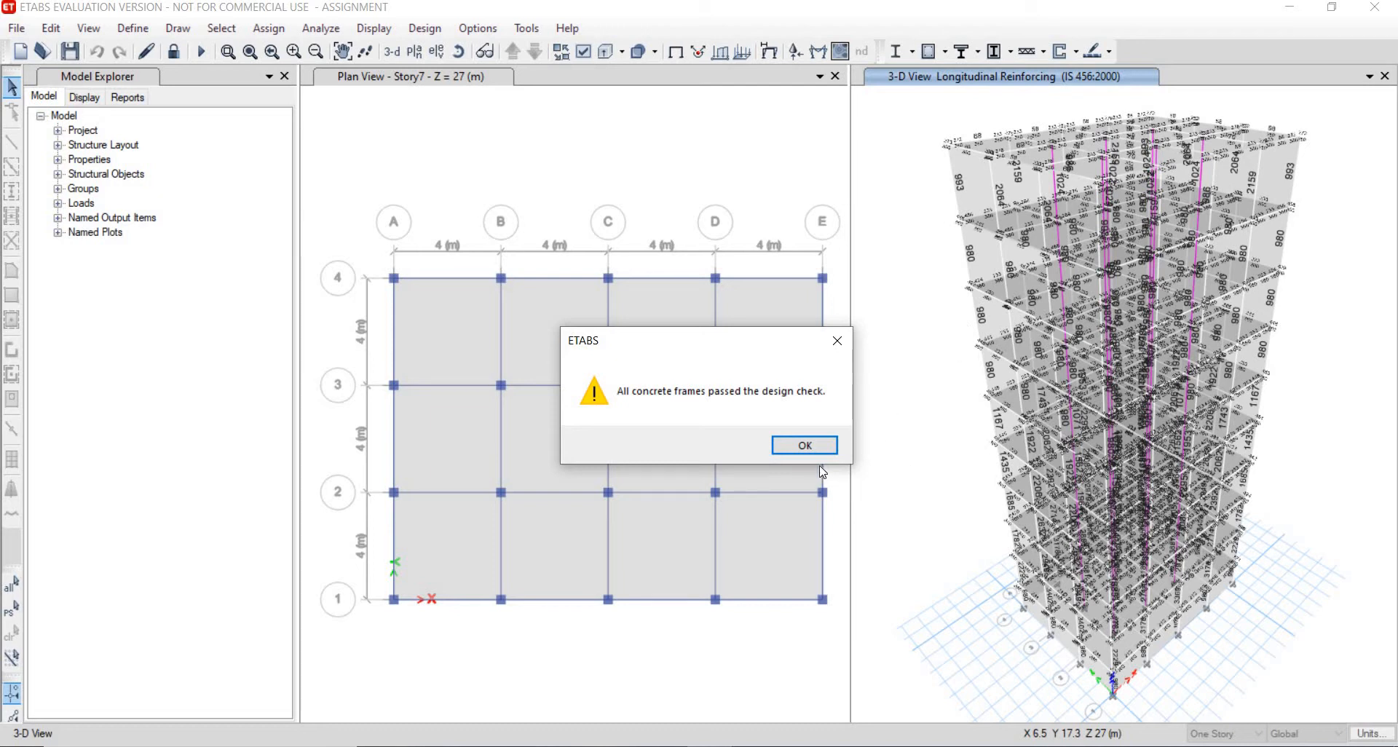
pyautogui.click(809, 446)
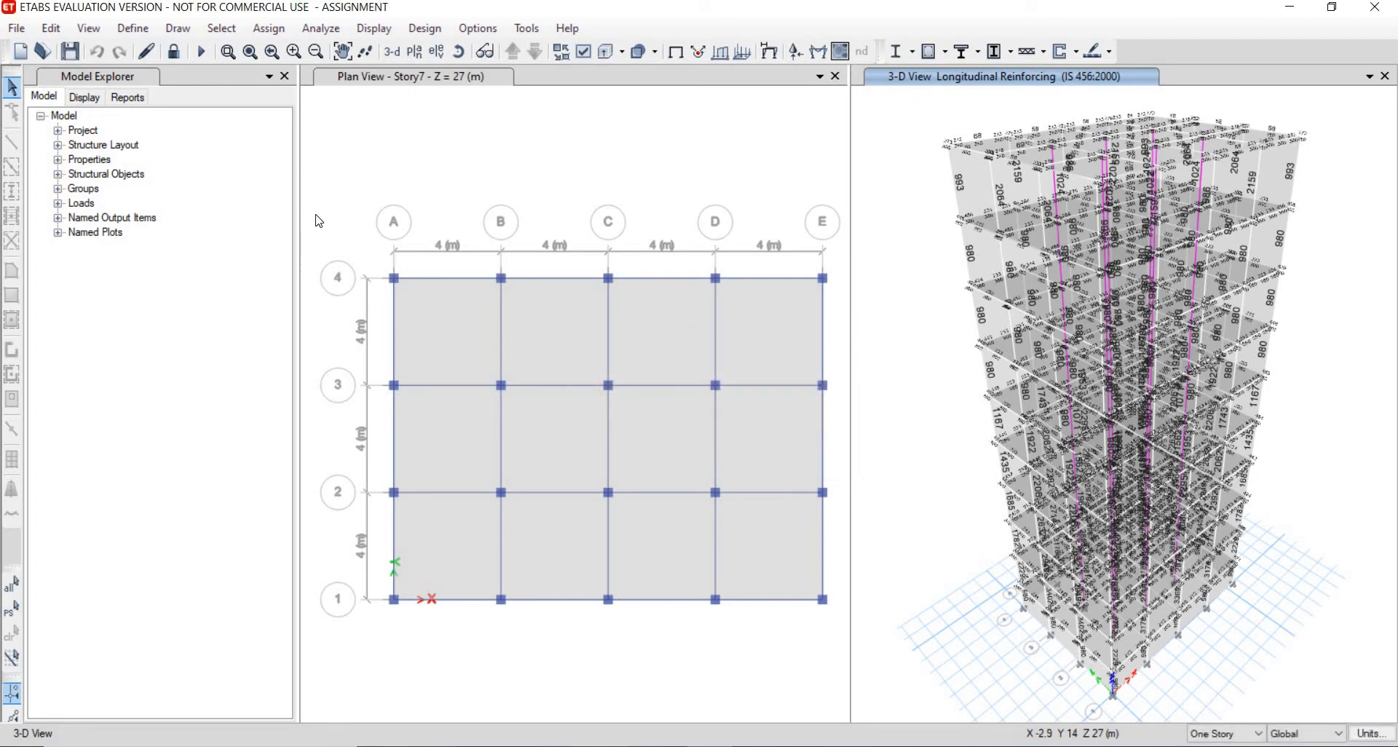
# - Open the response spectrum functions and add a new function of type IS 1893:2016
pyautogui.click(128, 30)
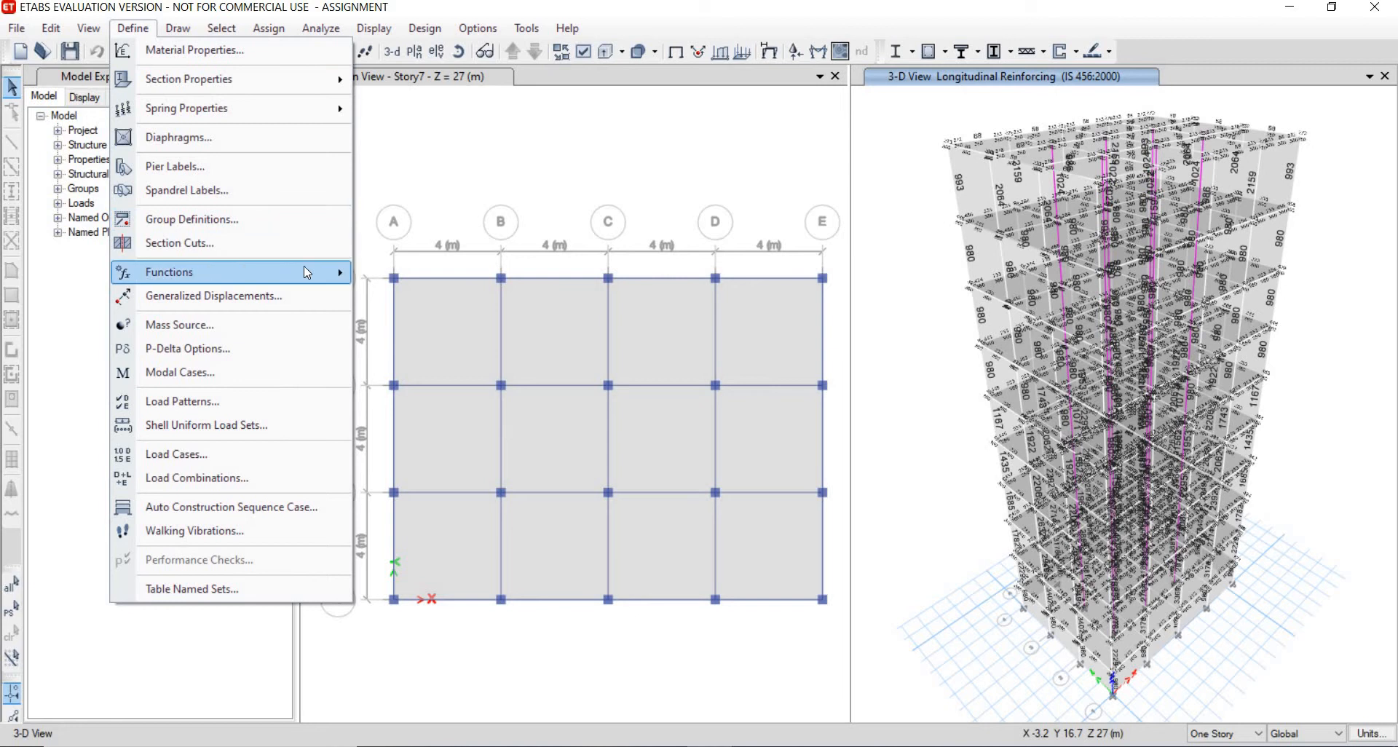
pyautogui.moveTo(303, 265)
pyautogui.click(390, 283)
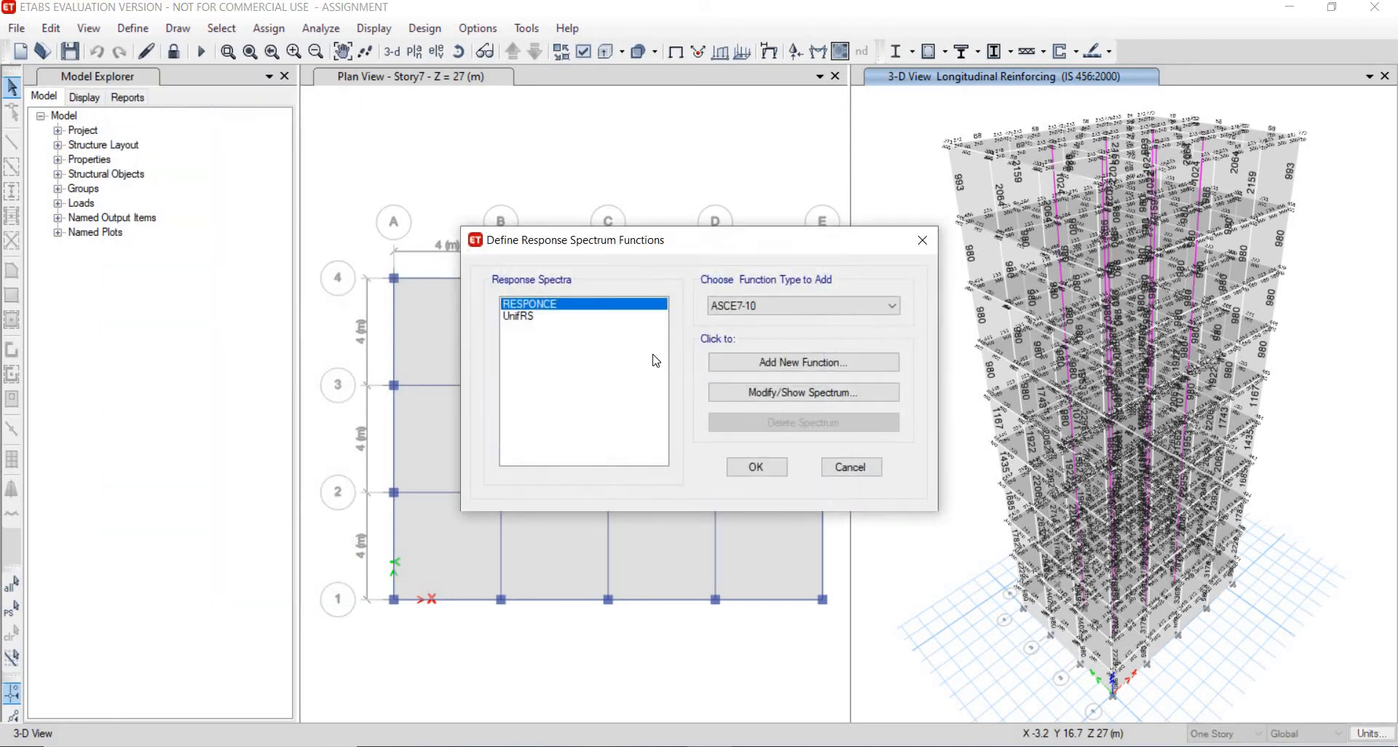
pyautogui.click(815, 309)
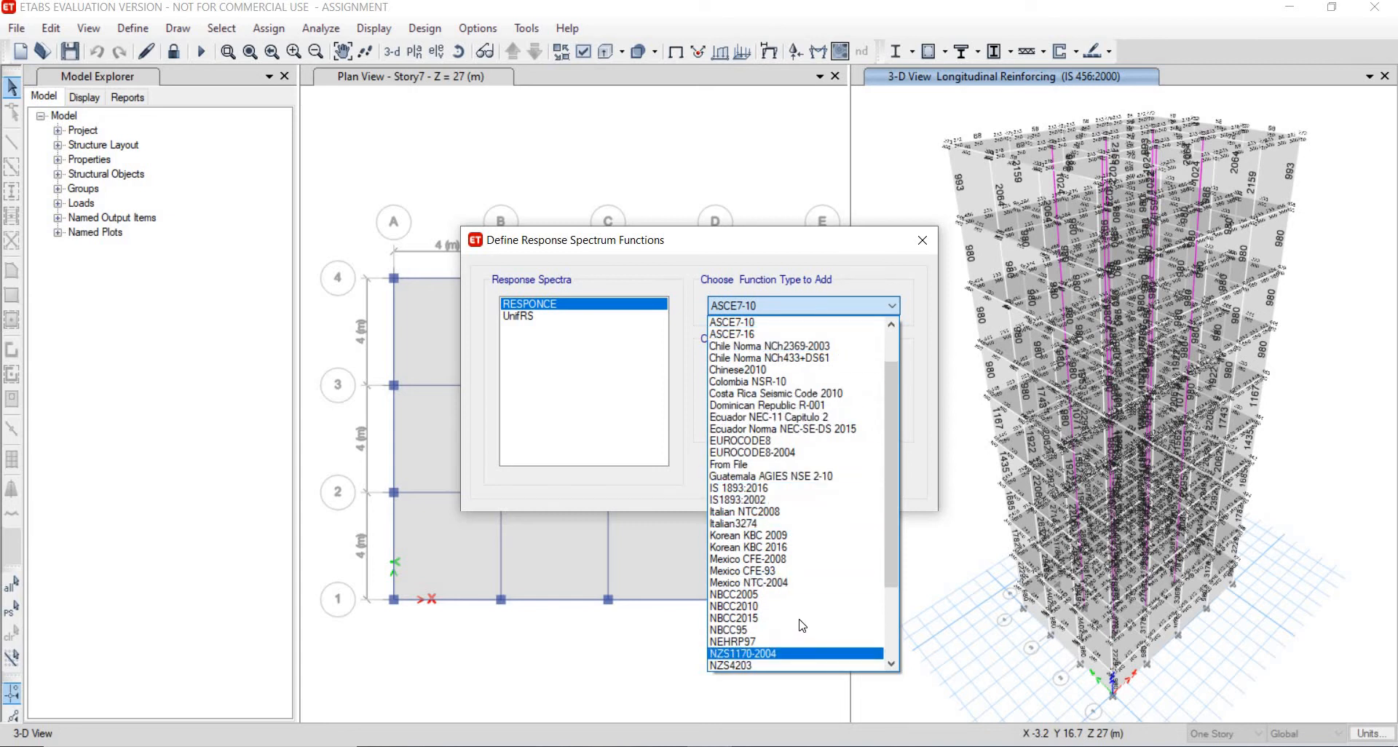
pyautogui.click(785, 491)
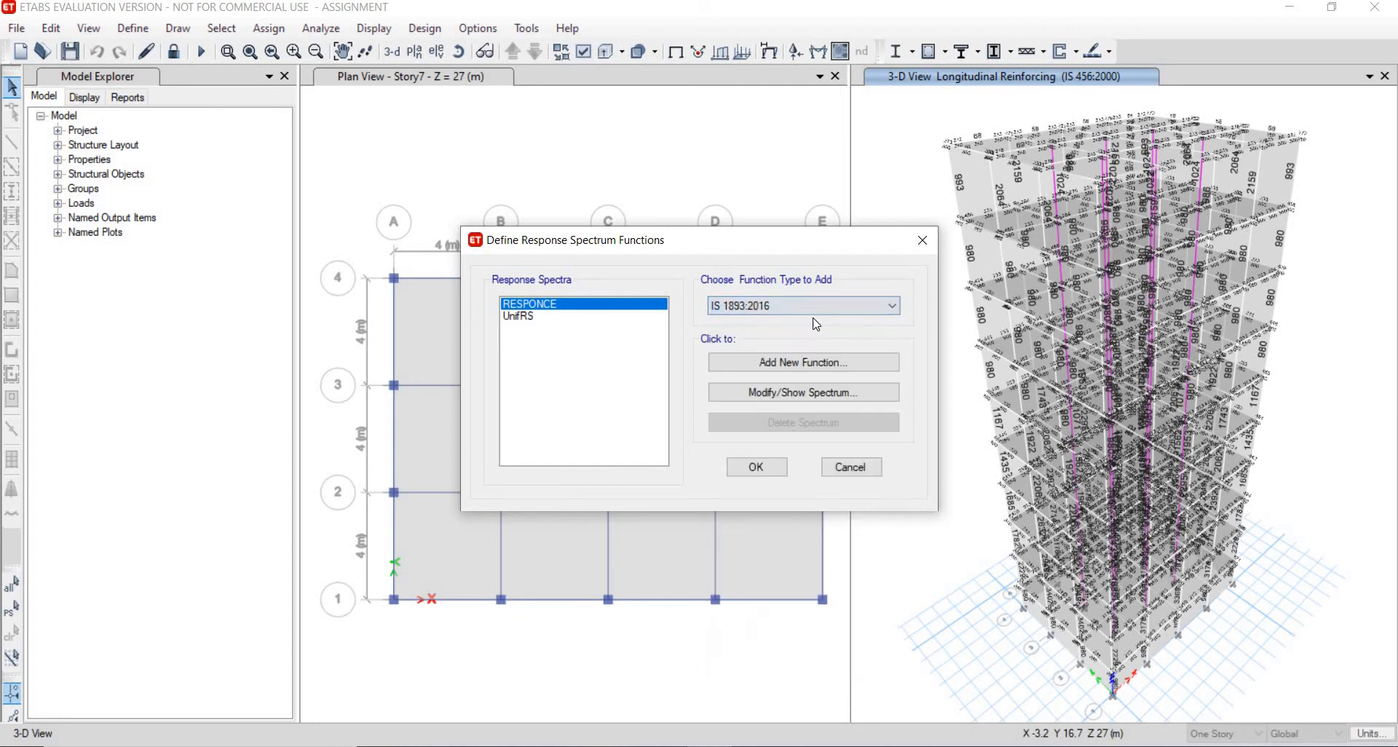
pyautogui.click(798, 366)
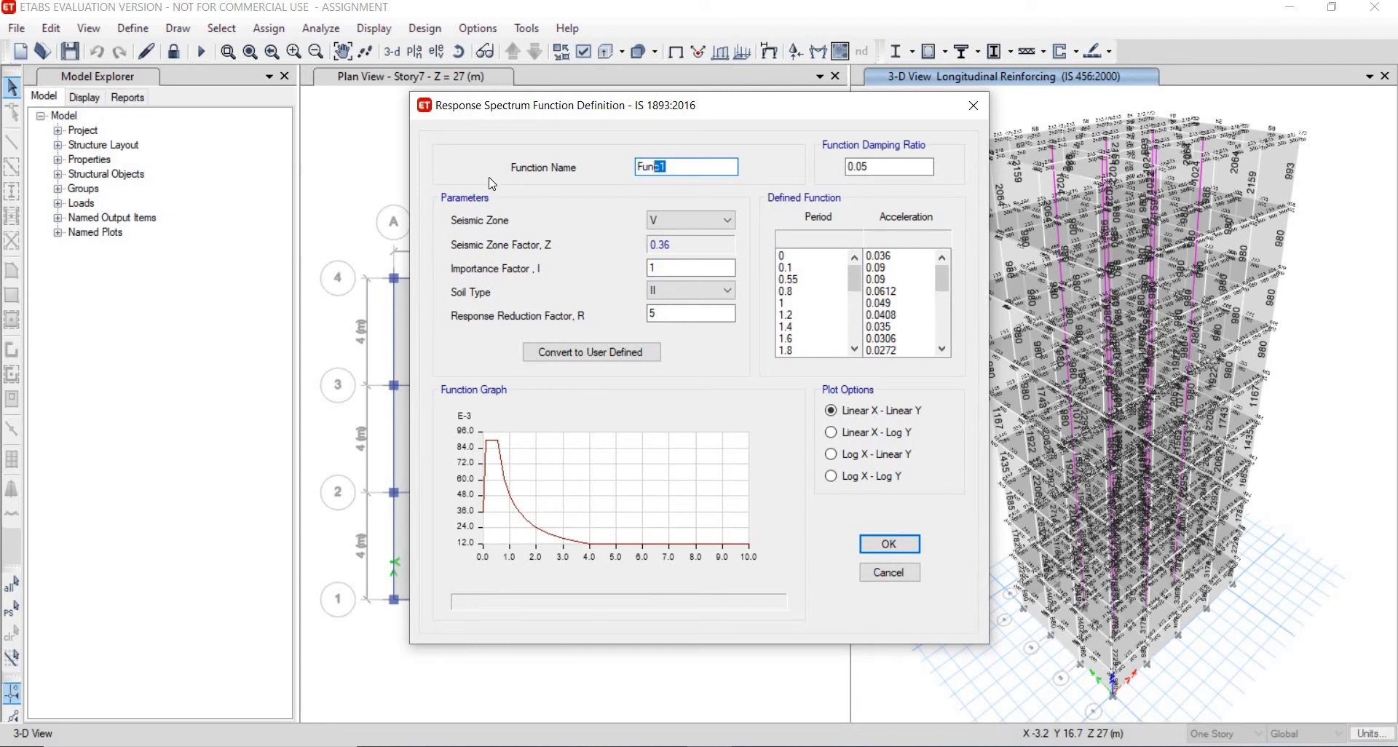
# - Name the new function response spectrum, set seismic zone II and soil type III, and confirm both dialogs
pyautogui.write('res')
pyautogui.write('ponce')
pyautogui.write('se')
pyautogui.click(661, 220)
pyautogui.click(663, 234)
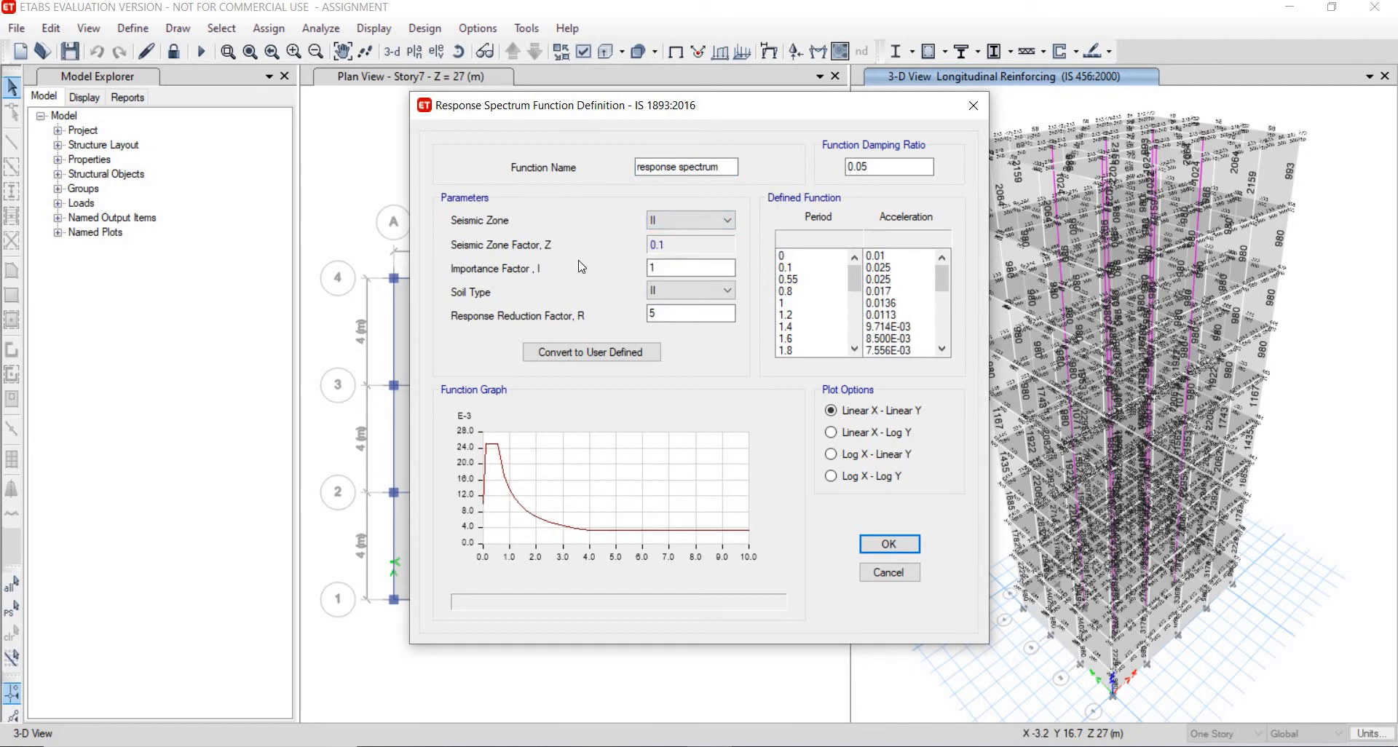
pyautogui.click(670, 269)
pyautogui.press('Tab')
pyautogui.write('3')
pyautogui.click(898, 547)
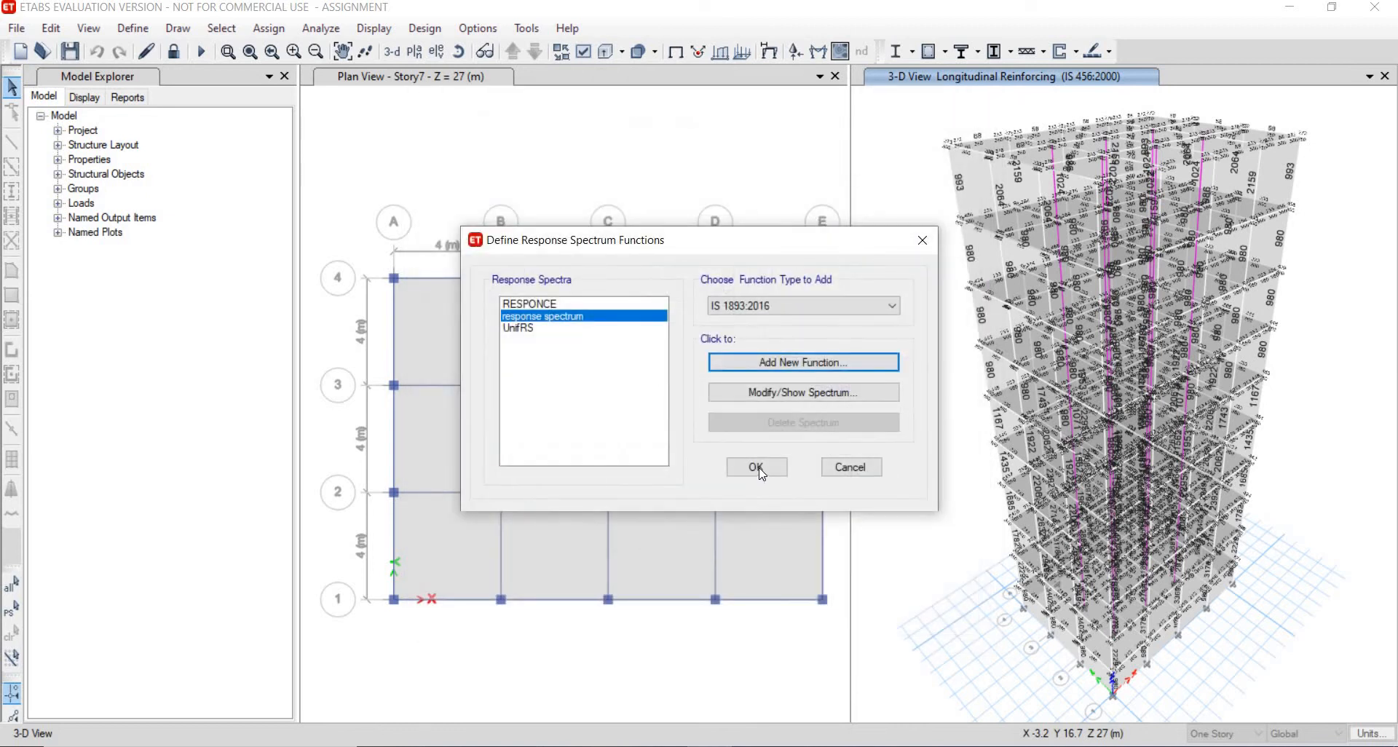
pyautogui.click(760, 471)
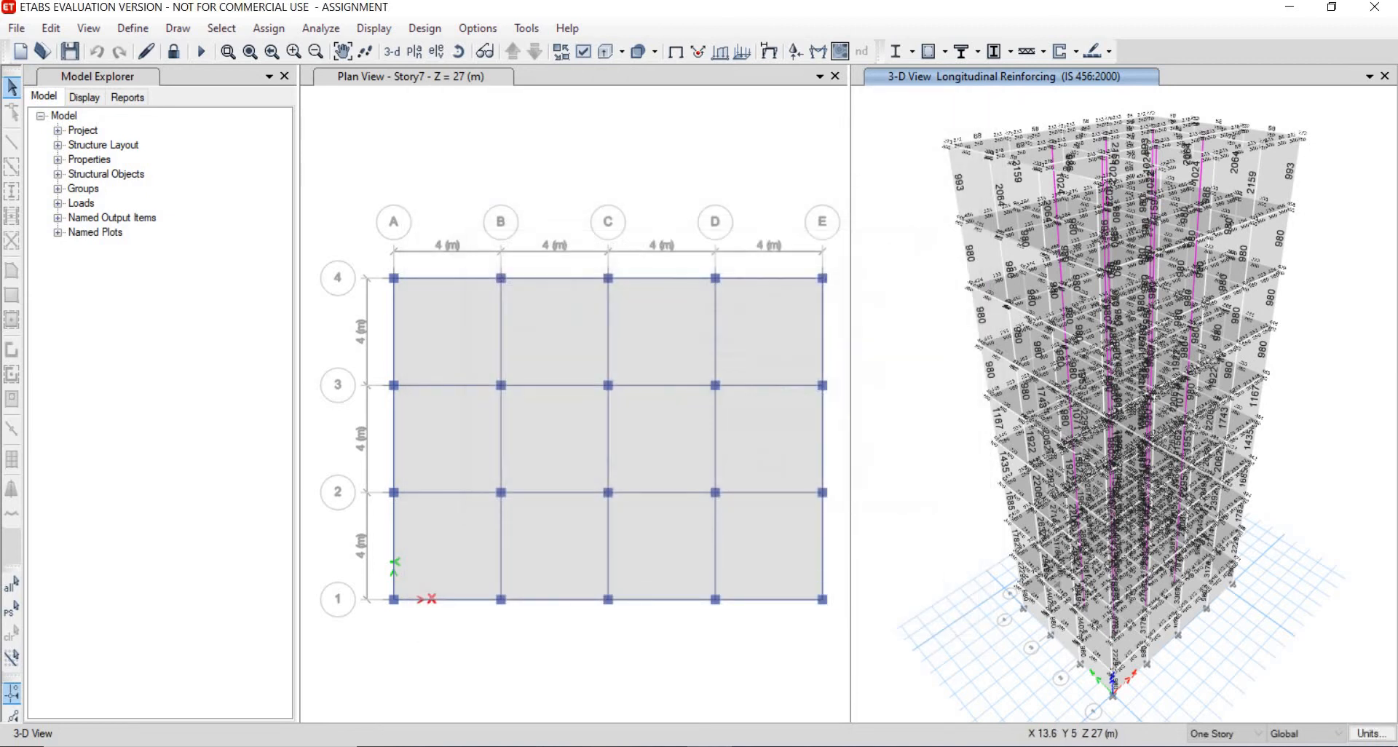
# - Add a new load case named responce function with the Response Spectrum load case type
pyautogui.click(132, 28)
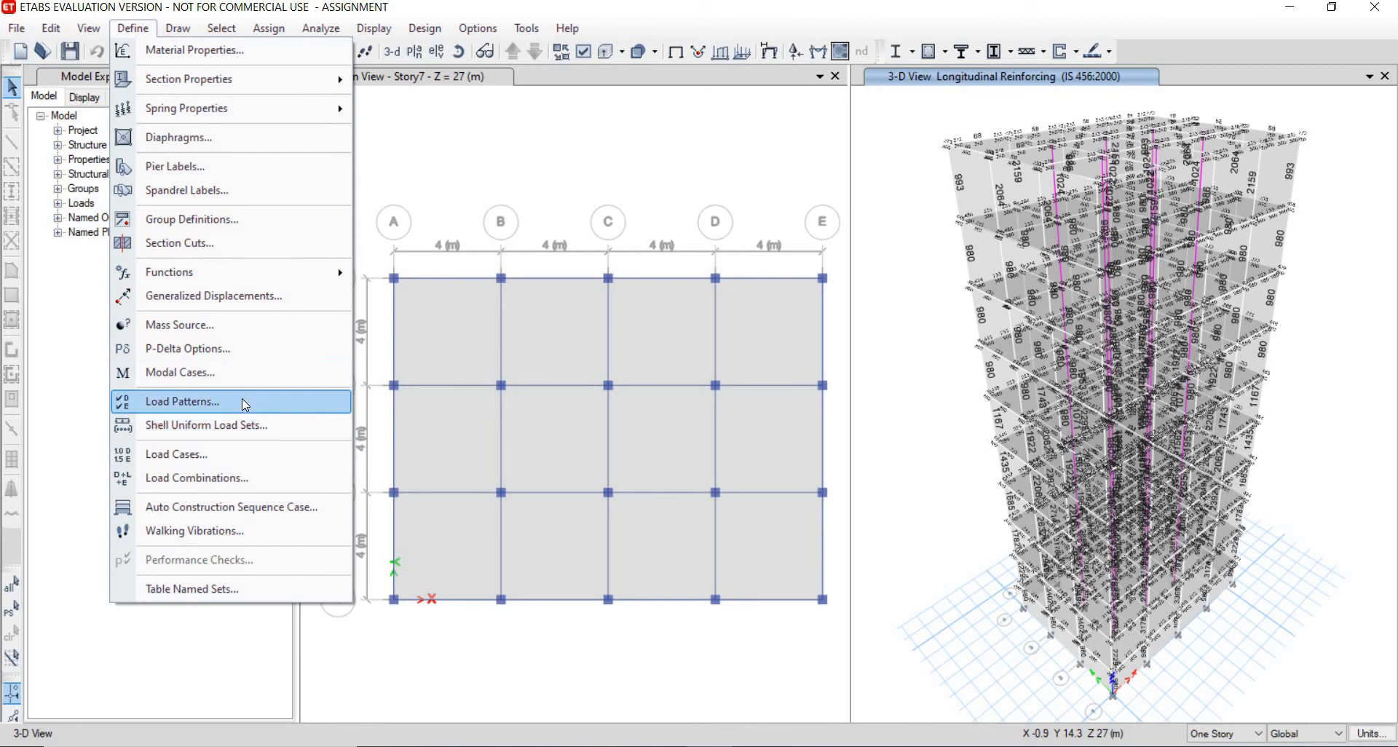
pyautogui.click(267, 458)
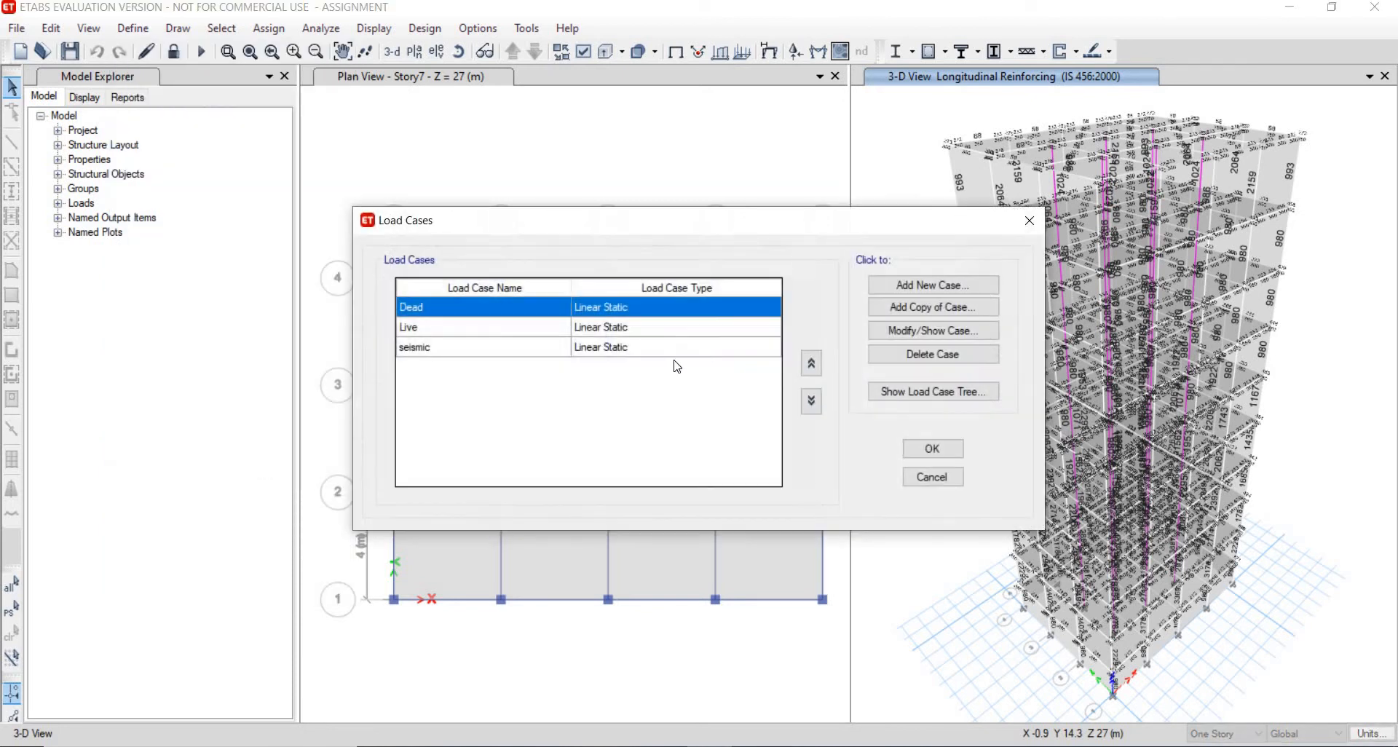
pyautogui.click(908, 294)
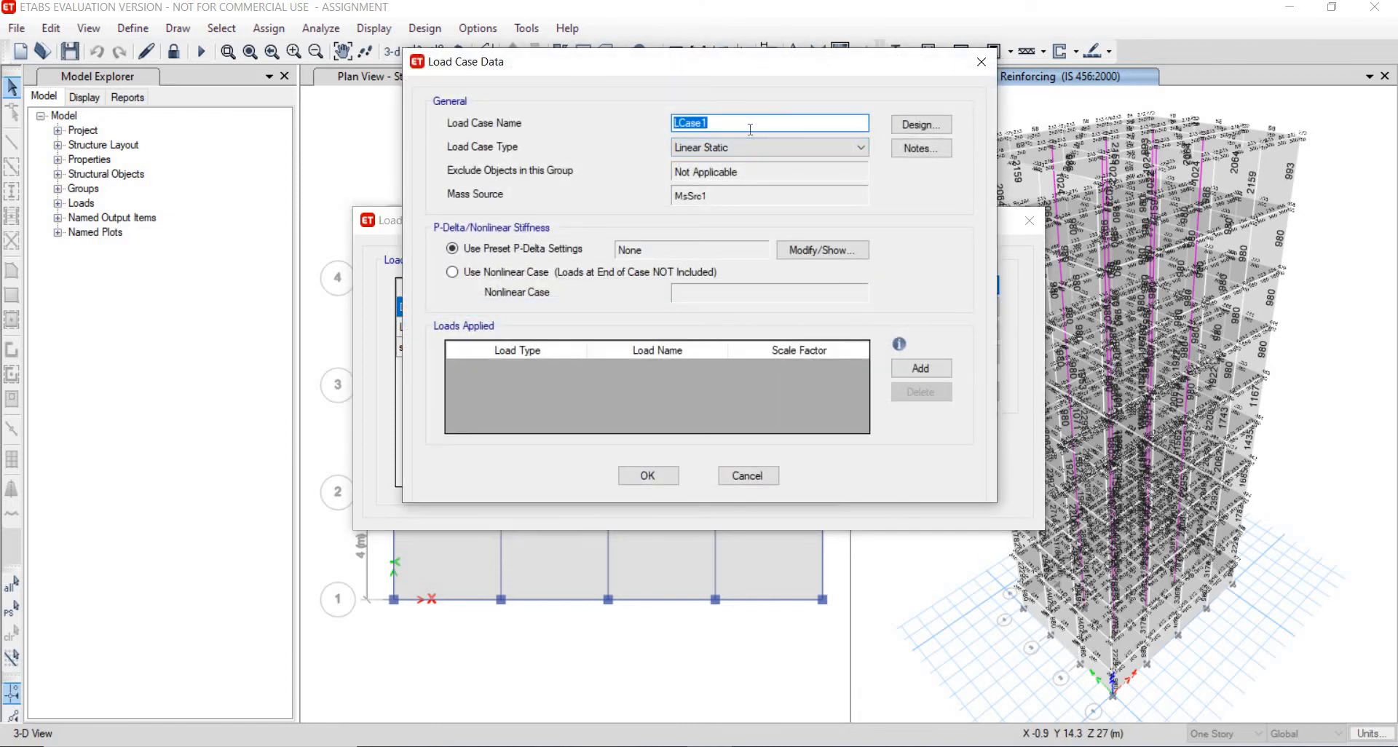
pyautogui.write('responce function')
pyautogui.click(752, 145)
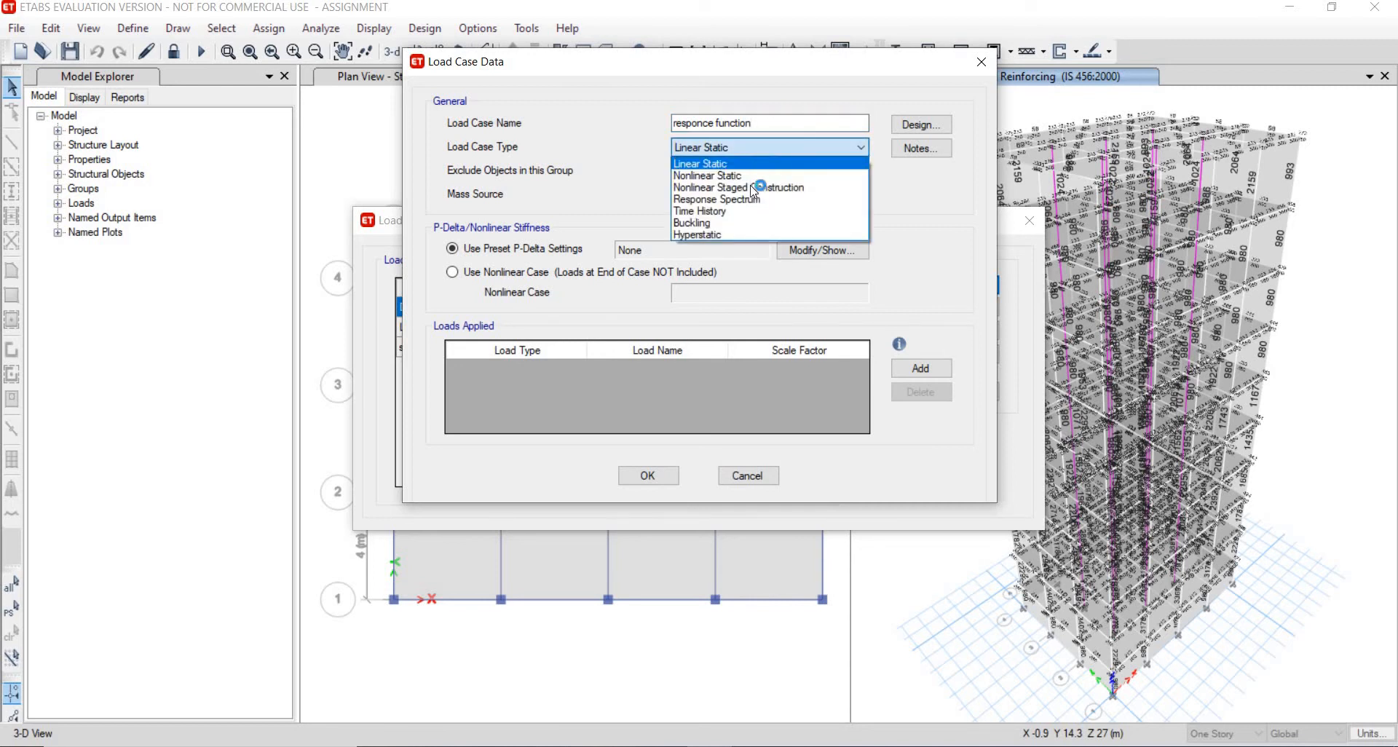
pyautogui.click(755, 200)
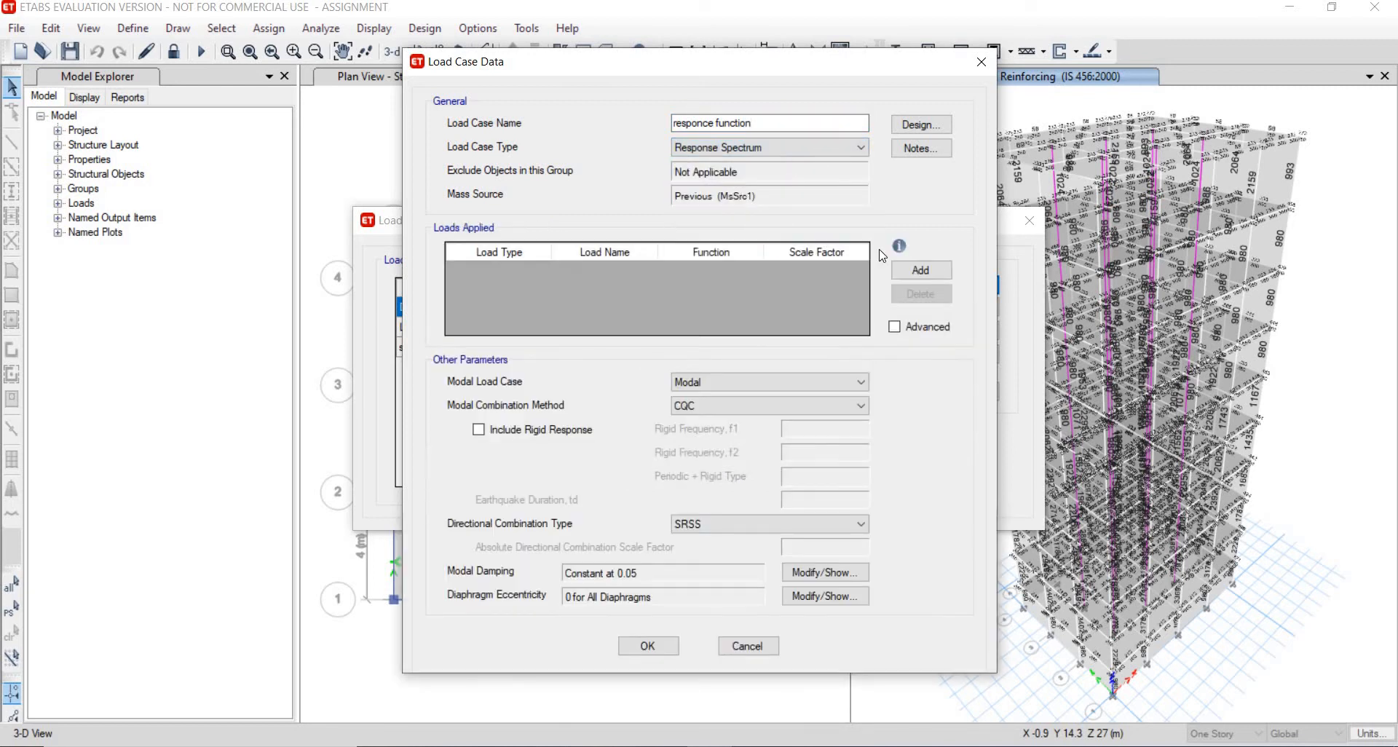
# - Add a U1 acceleration load using the response spectrum function with scale factor 1633.5
pyautogui.click(919, 271)
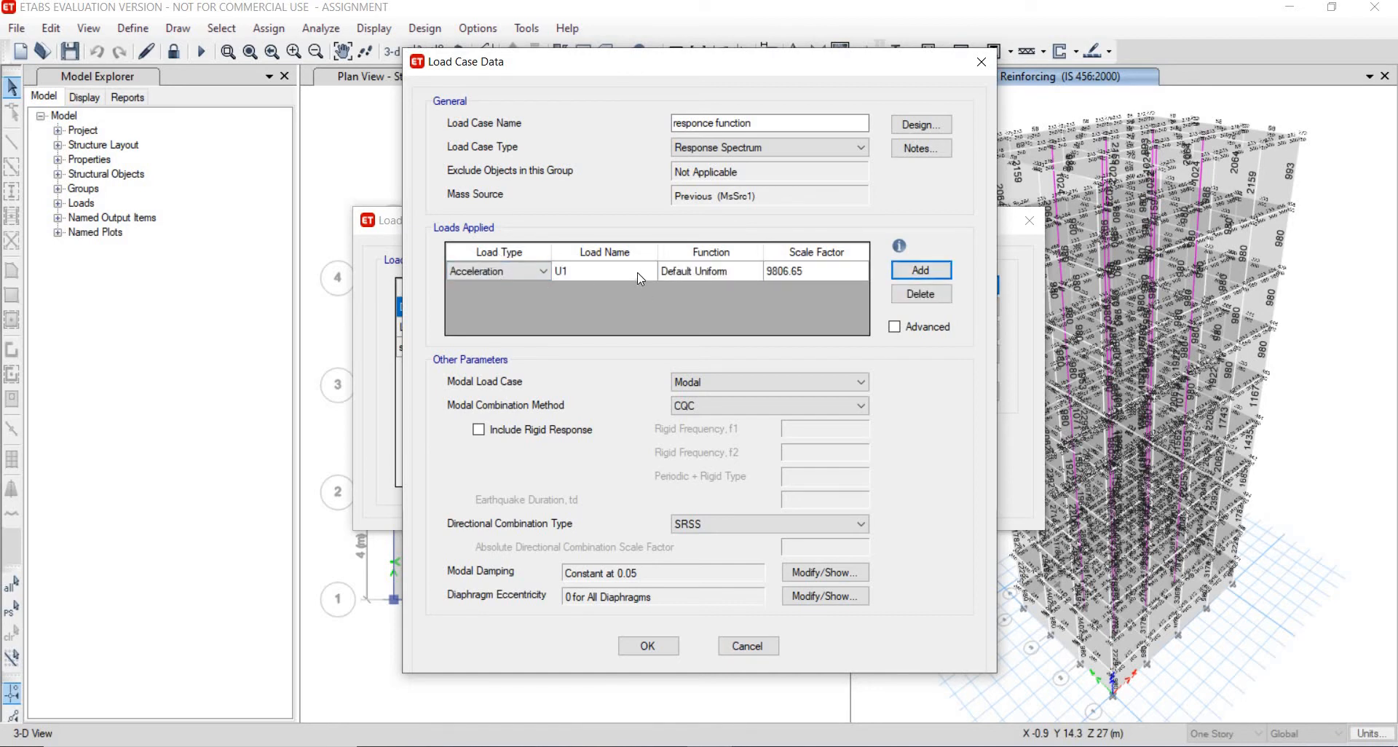
pyautogui.click(730, 276)
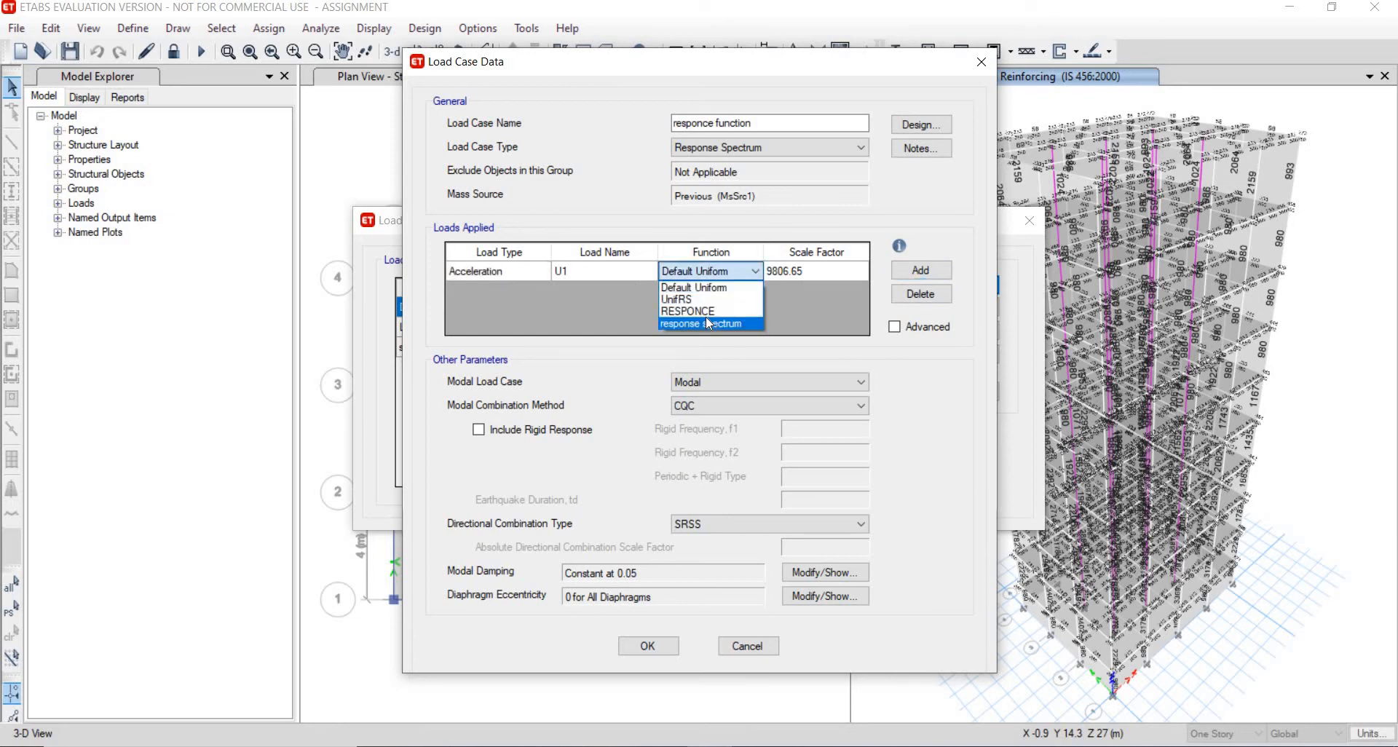
pyautogui.click(706, 317)
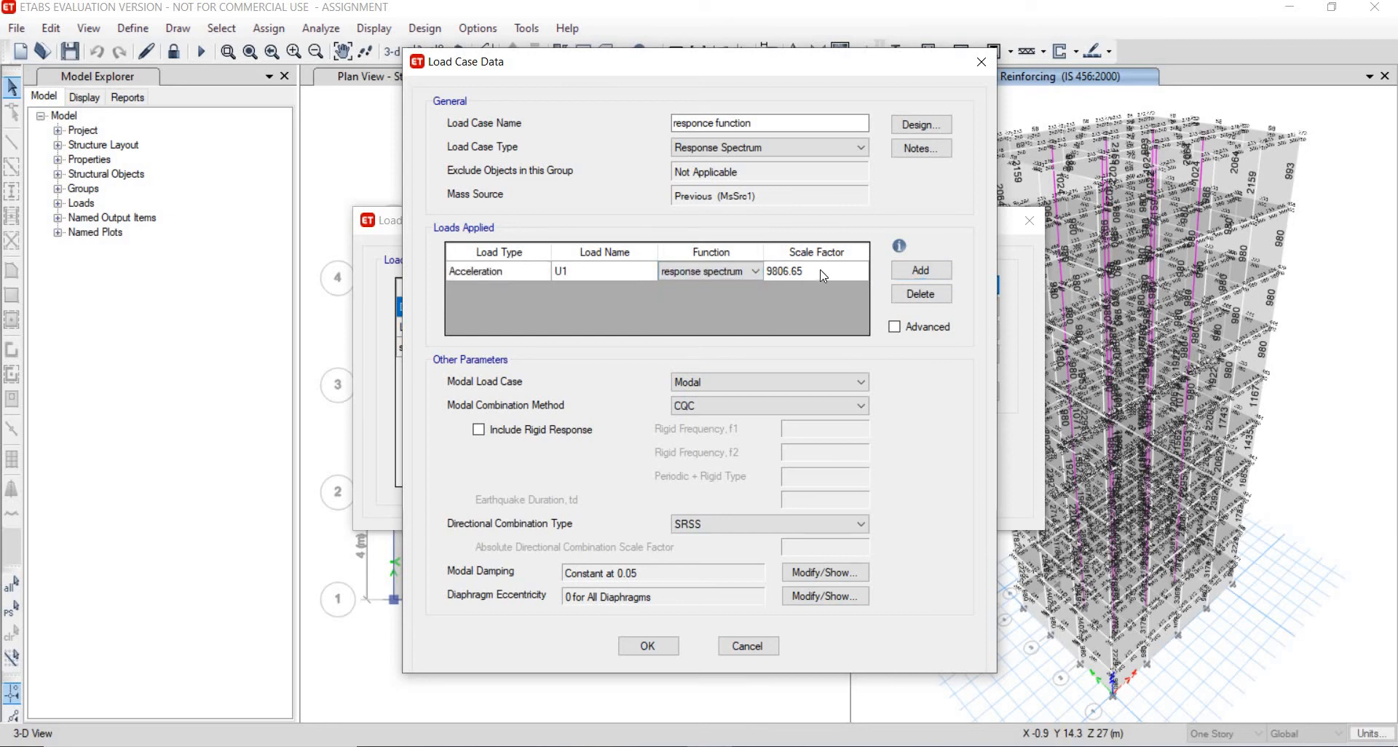
pyautogui.click(821, 273)
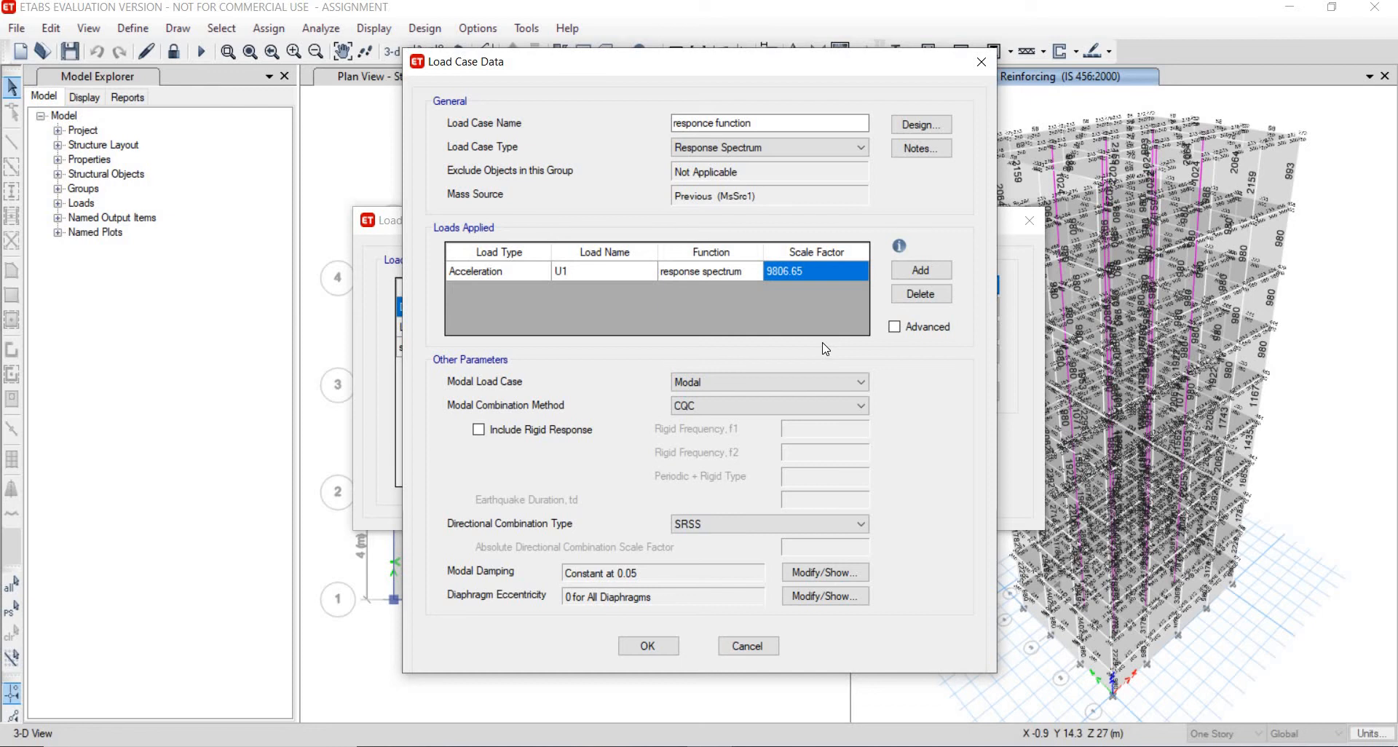
pyautogui.write('1633.5')
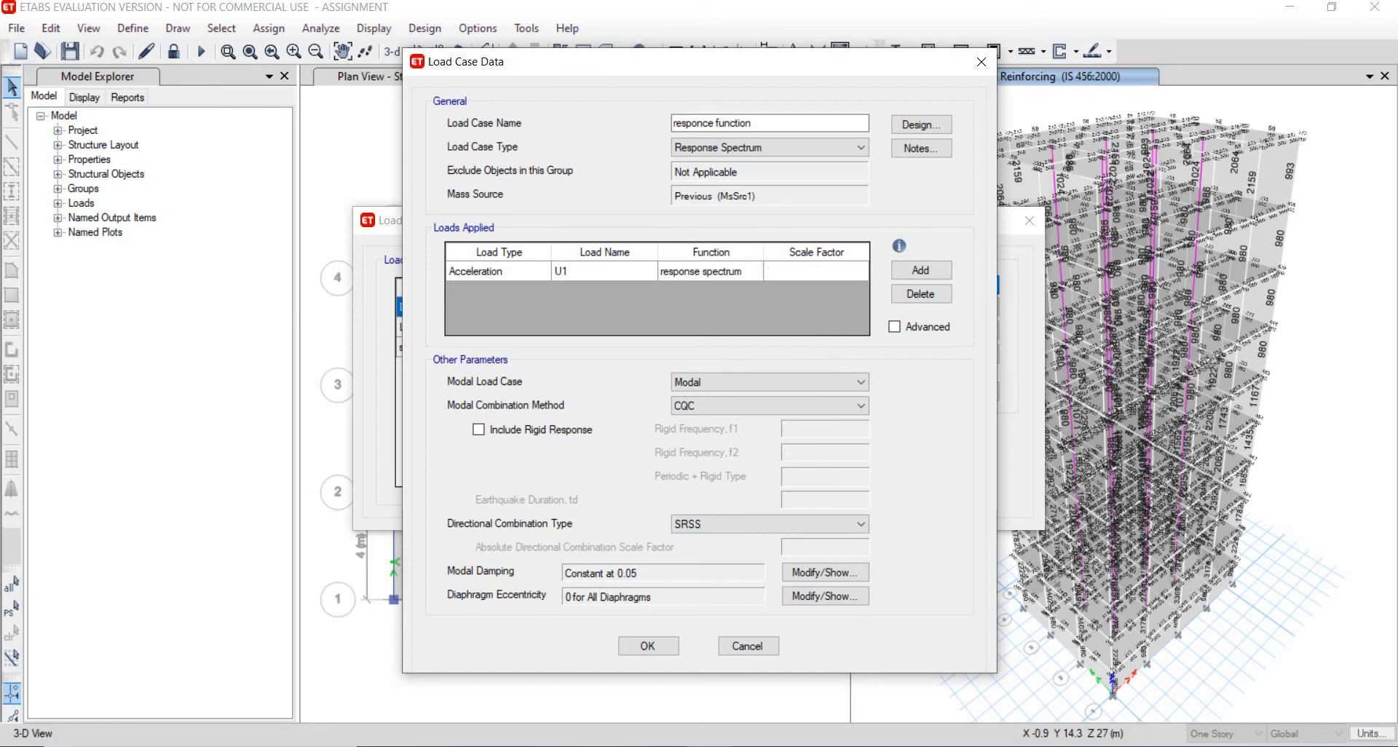
pyautogui.click(921, 272)
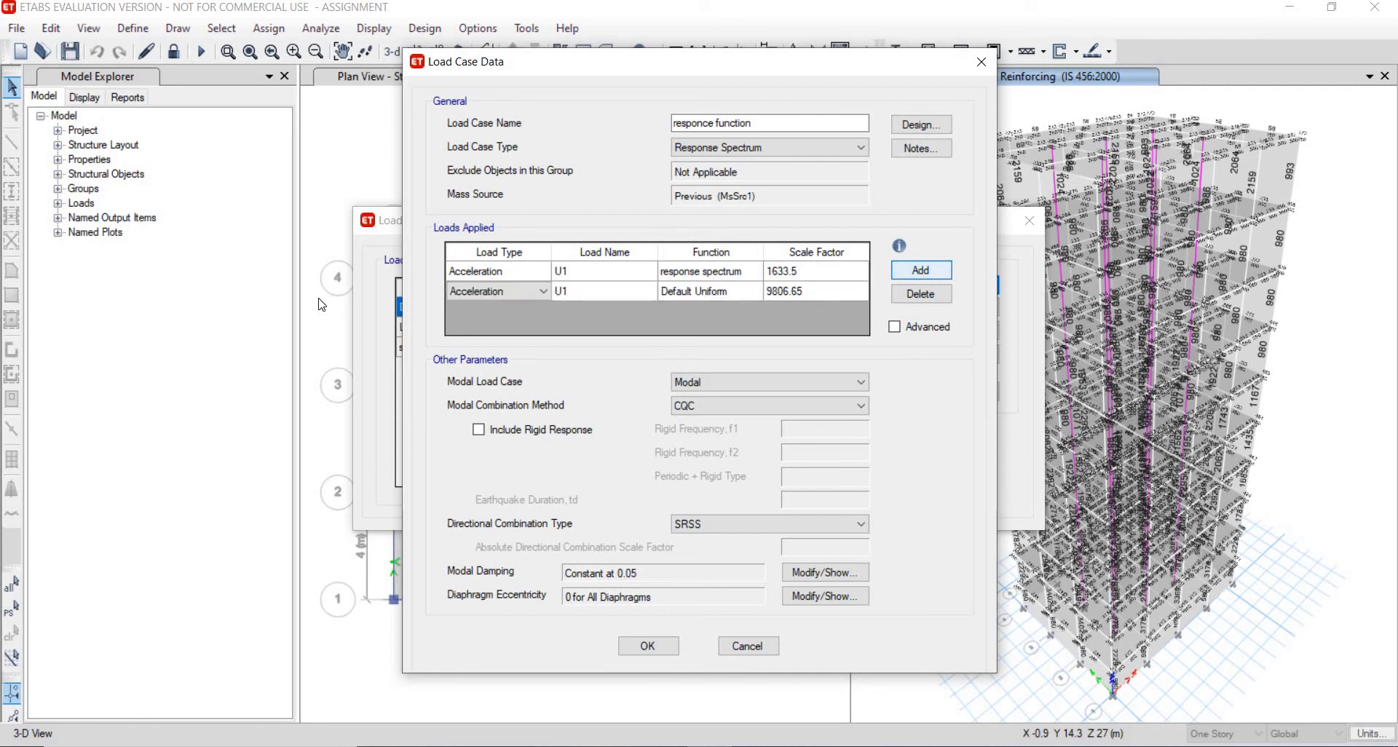
# - Add a U2 acceleration load using response spectrum with scale factor 1633.5 and set directional combination to CQC3
pyautogui.click(597, 292)
pyautogui.click(575, 314)
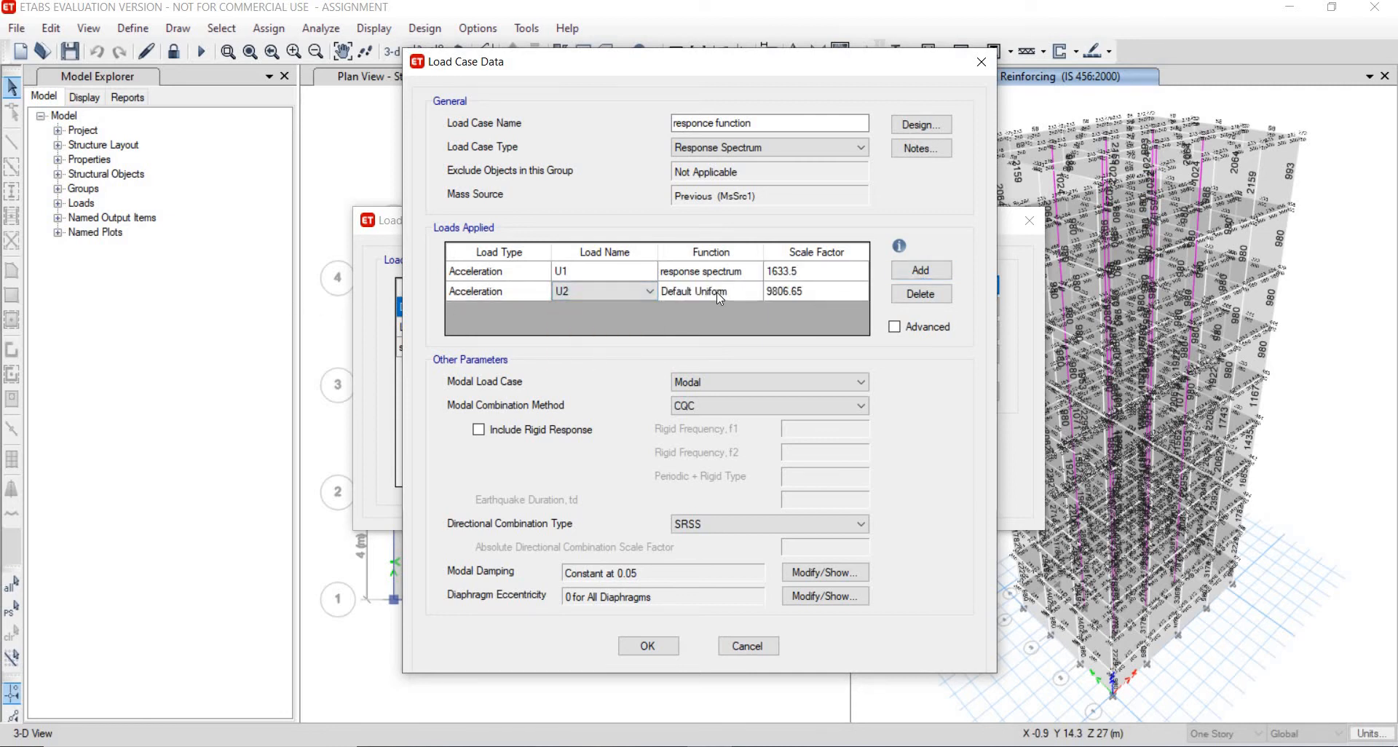
pyautogui.click(718, 291)
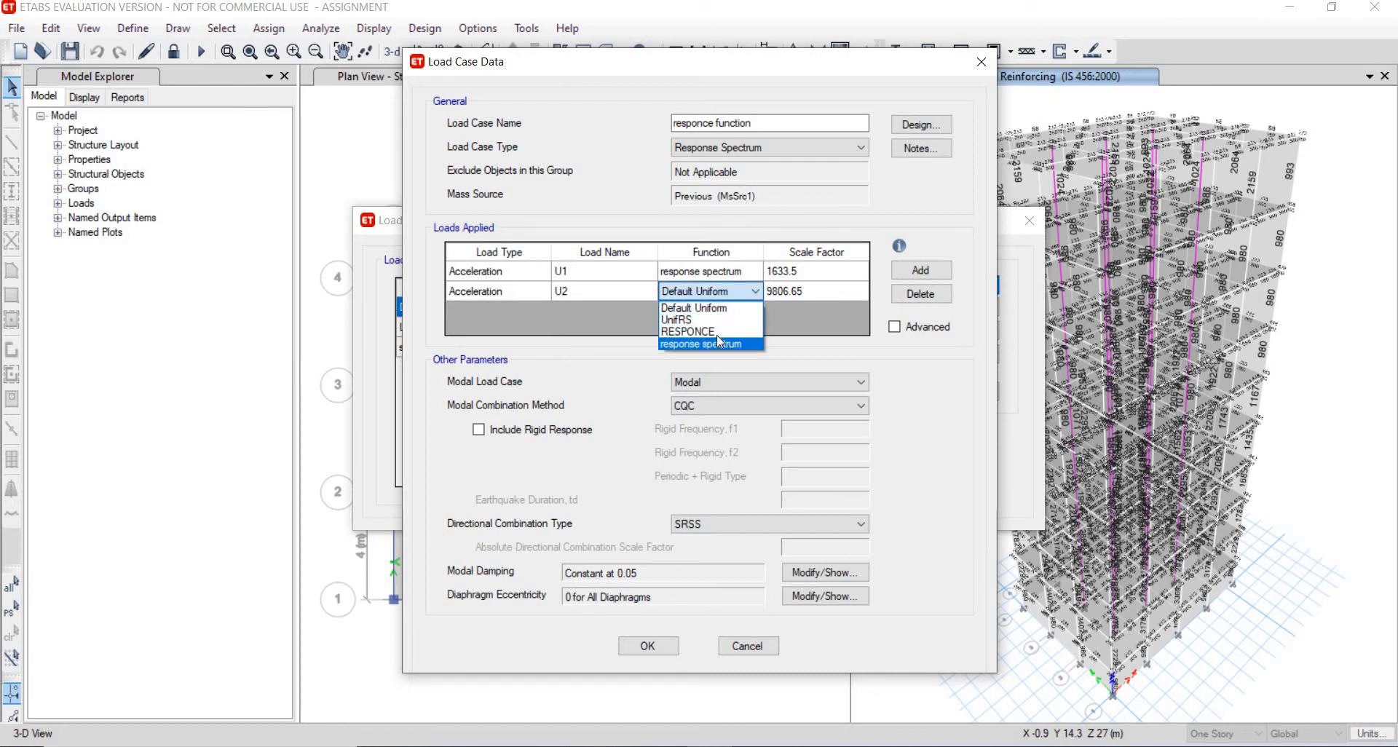
pyautogui.click(721, 343)
pyautogui.click(799, 292)
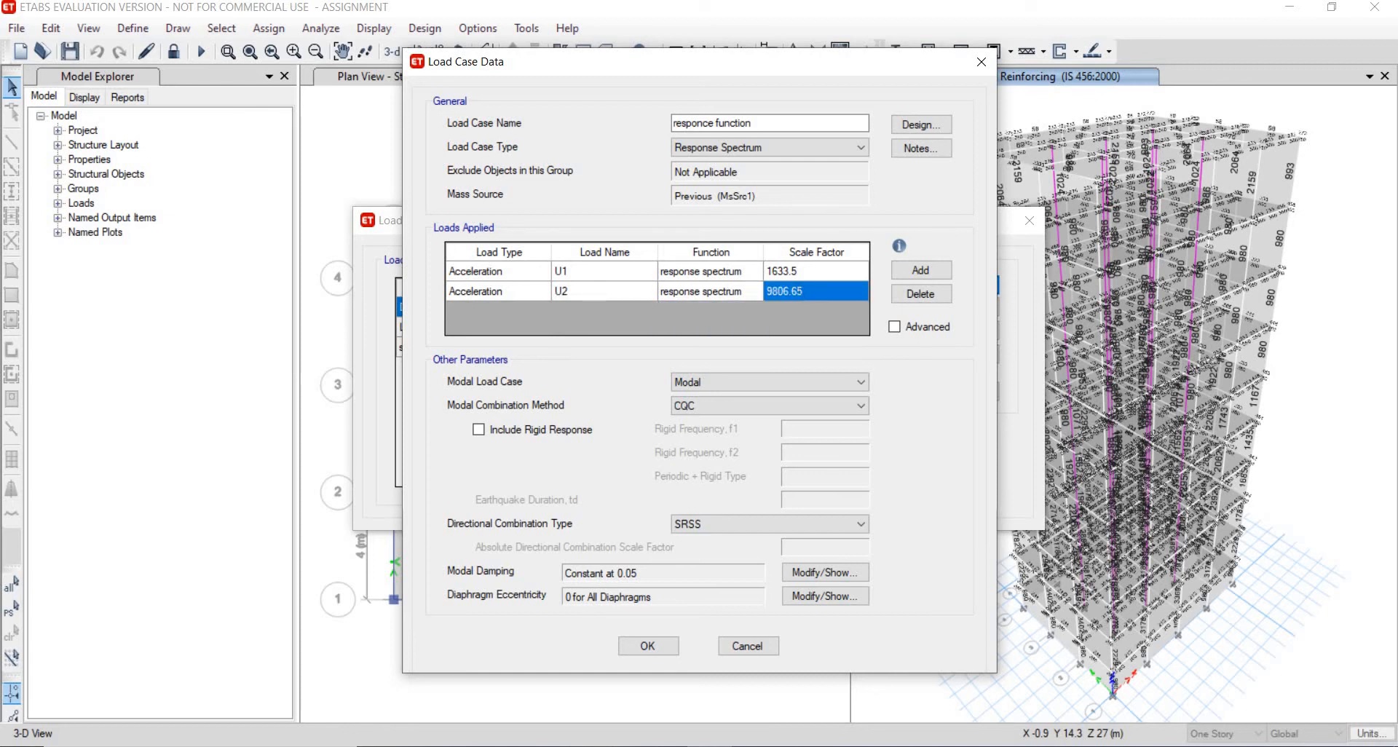
pyautogui.write('1633.5')
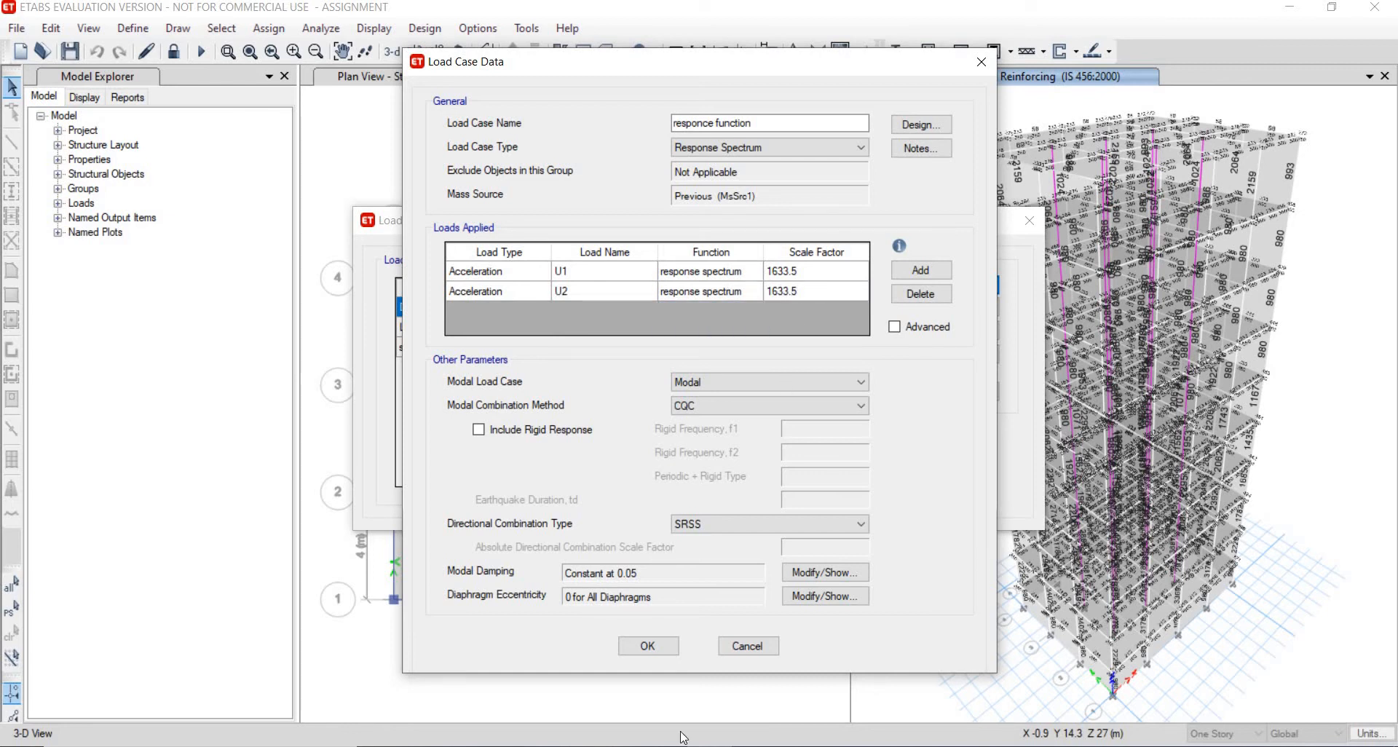
pyautogui.click(704, 526)
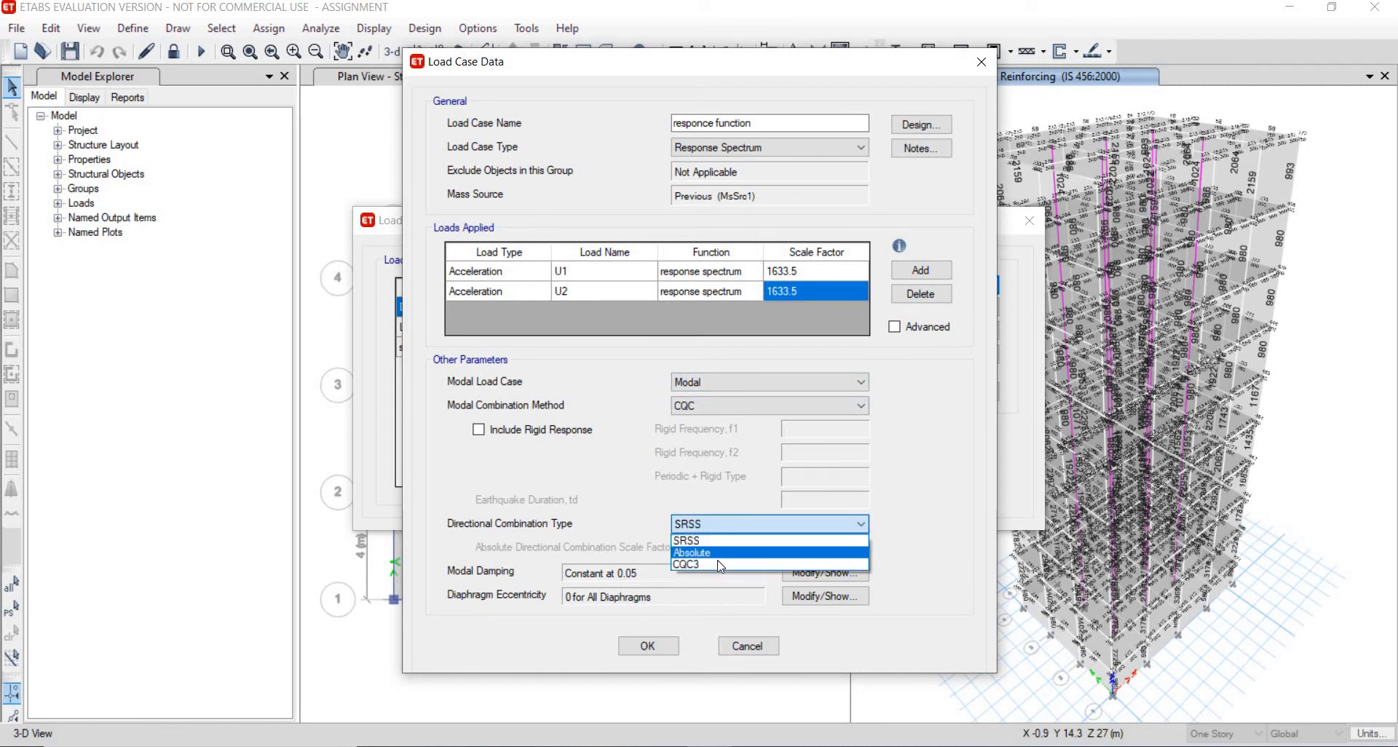
pyautogui.click(720, 565)
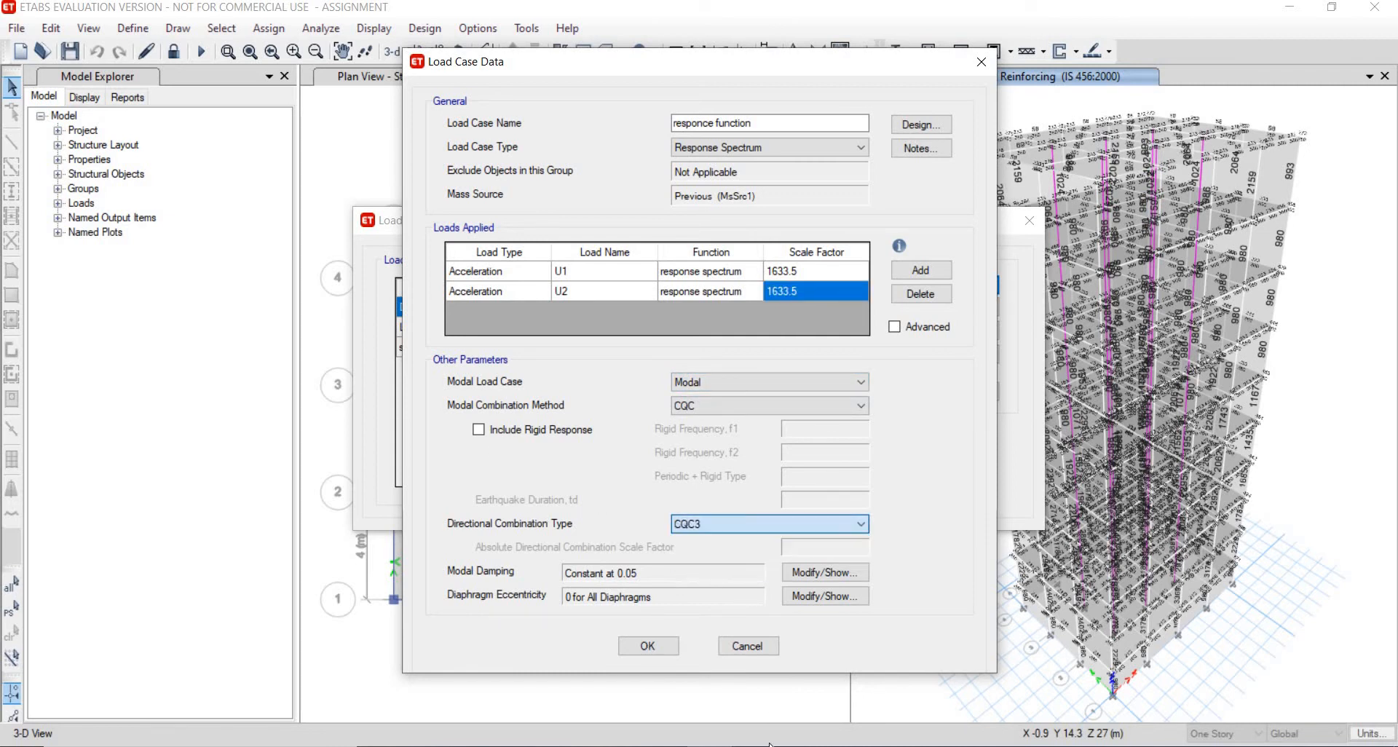
# - Confirm the responce function load case and close the load cases list
pyautogui.click(665, 650)
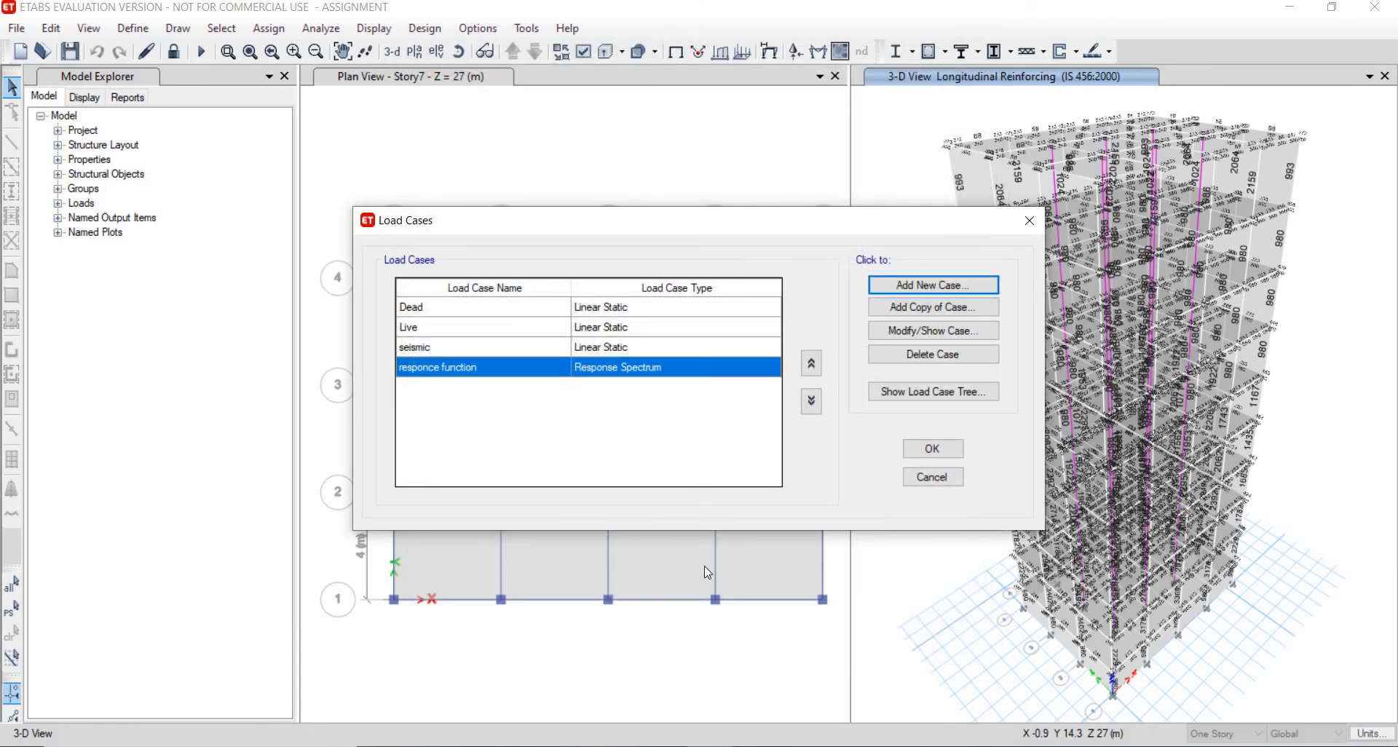
pyautogui.click(935, 448)
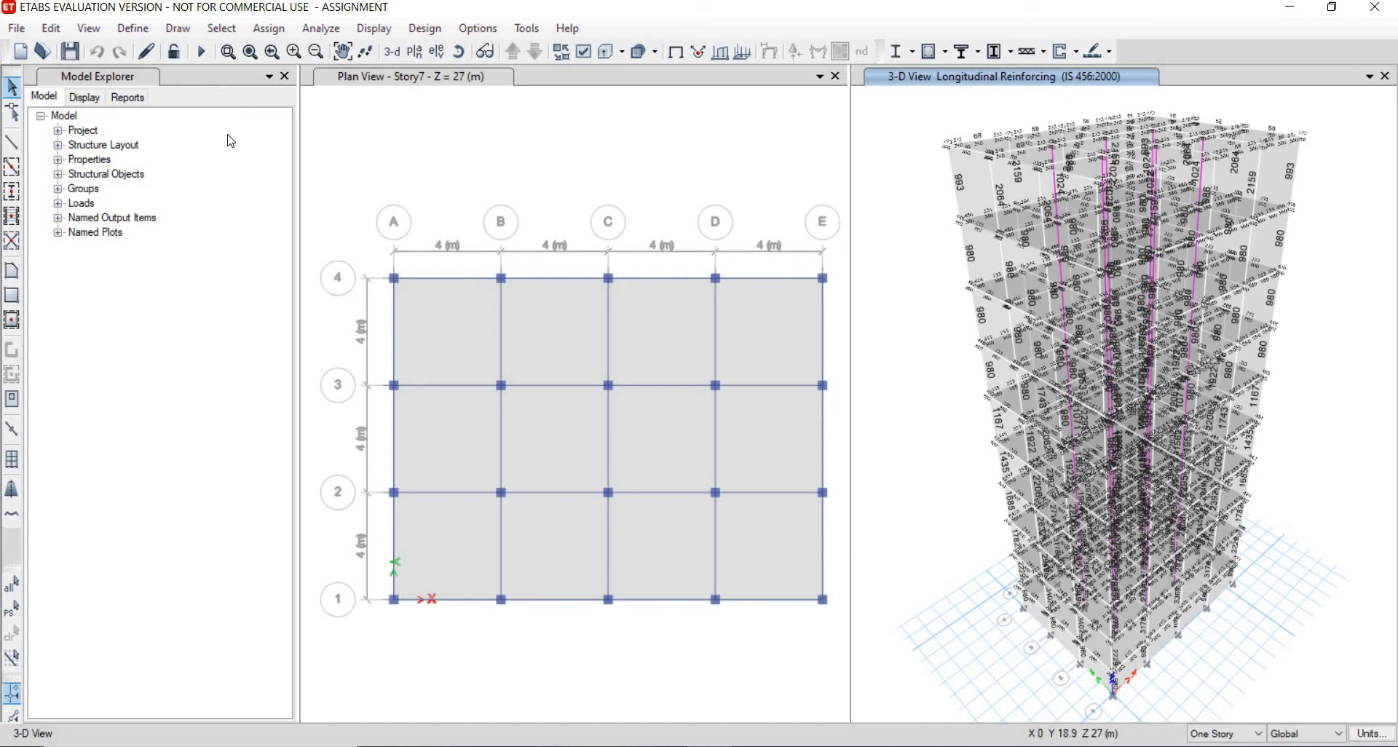
# - Set the Dead and Live load cases to not run and run the analysis
pyautogui.click(321, 30)
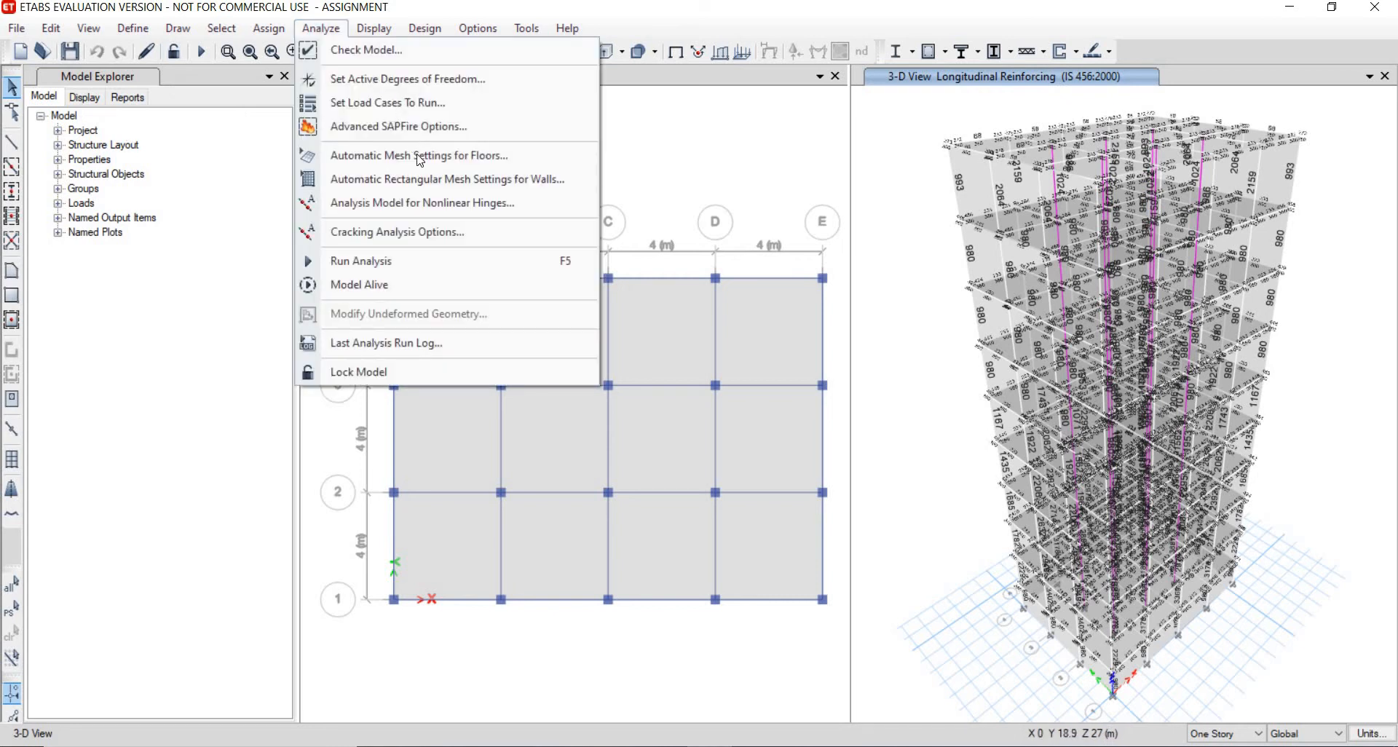
pyautogui.click(445, 104)
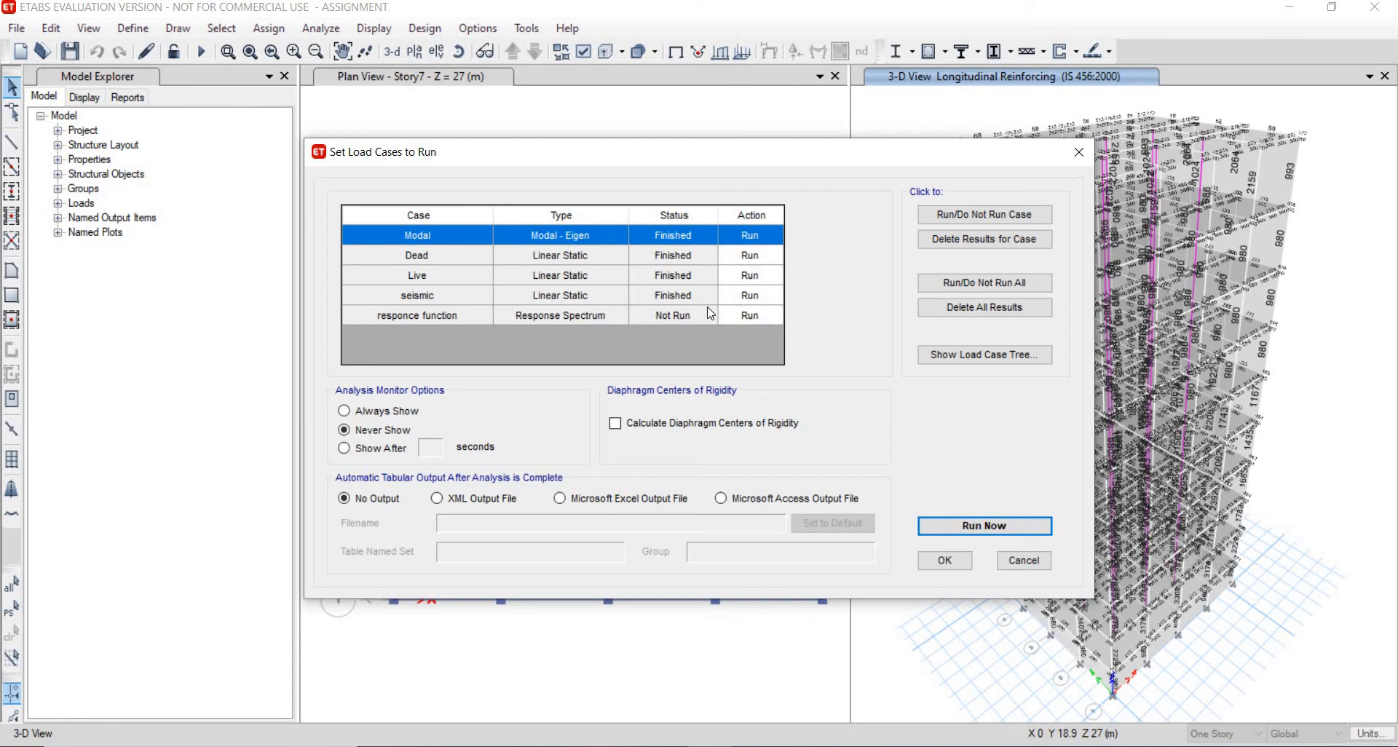
pyautogui.click(677, 280)
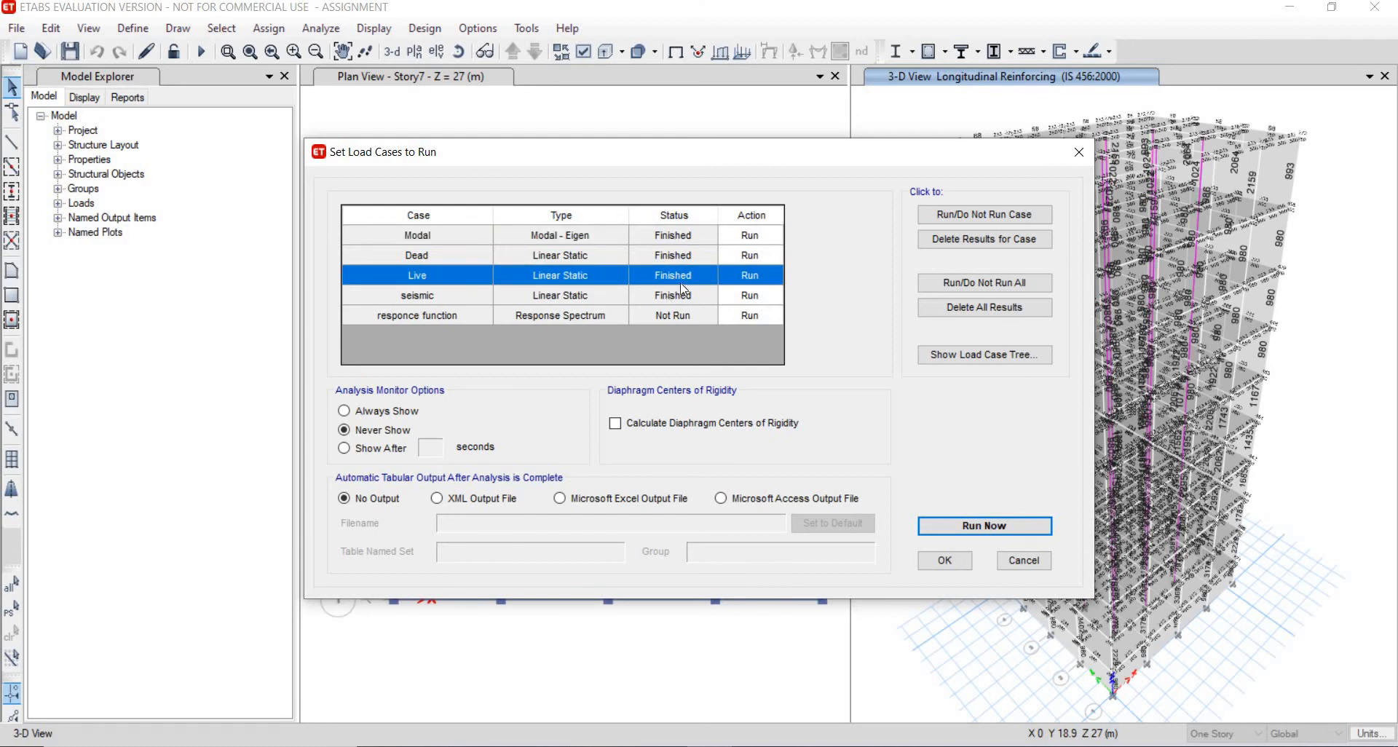
pyautogui.click(996, 217)
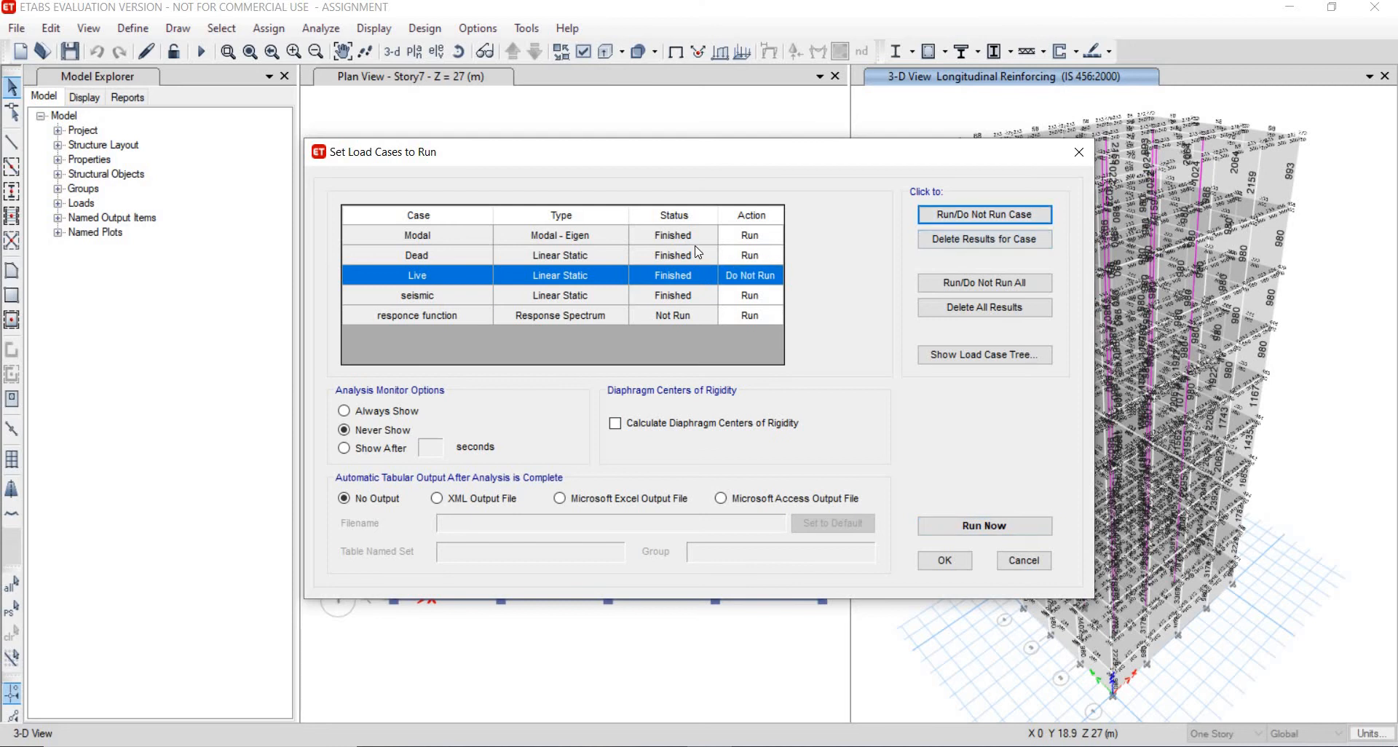
pyautogui.click(699, 253)
pyautogui.click(1011, 216)
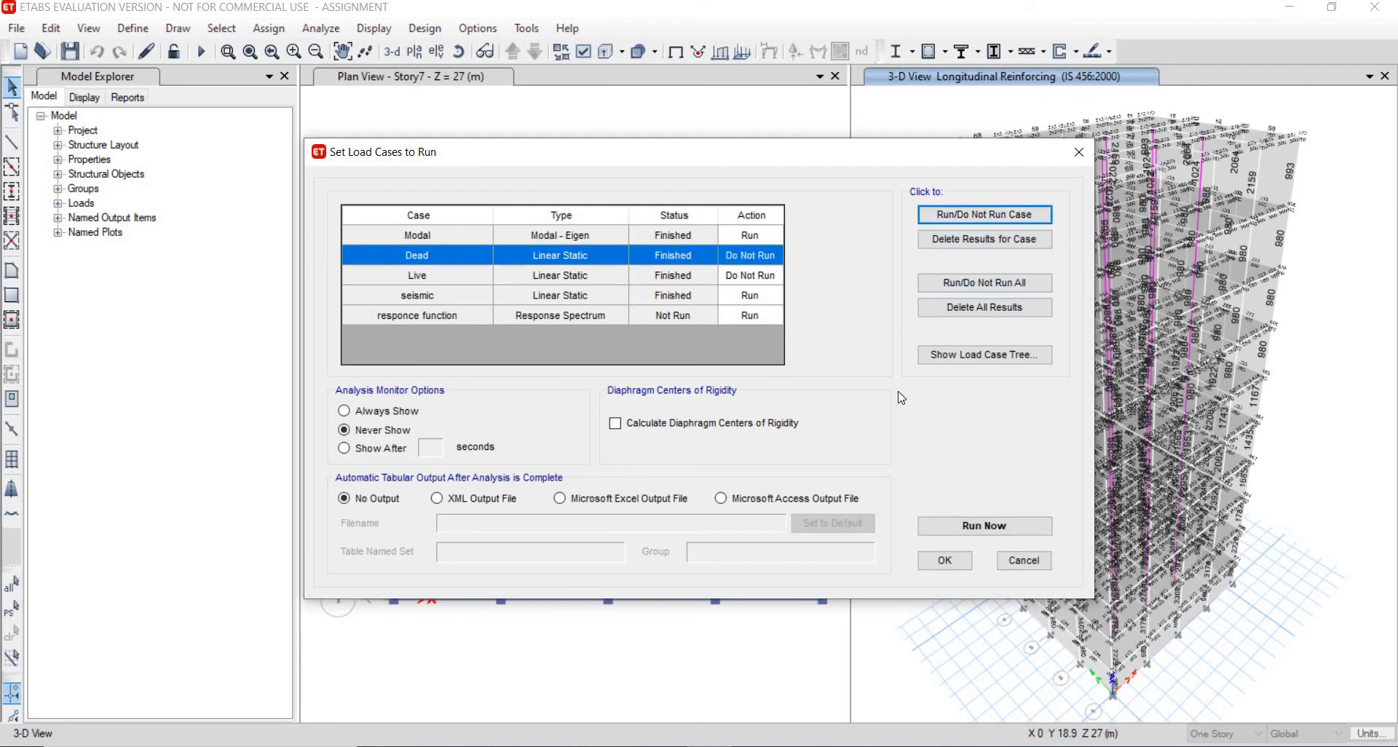
pyautogui.click(1026, 525)
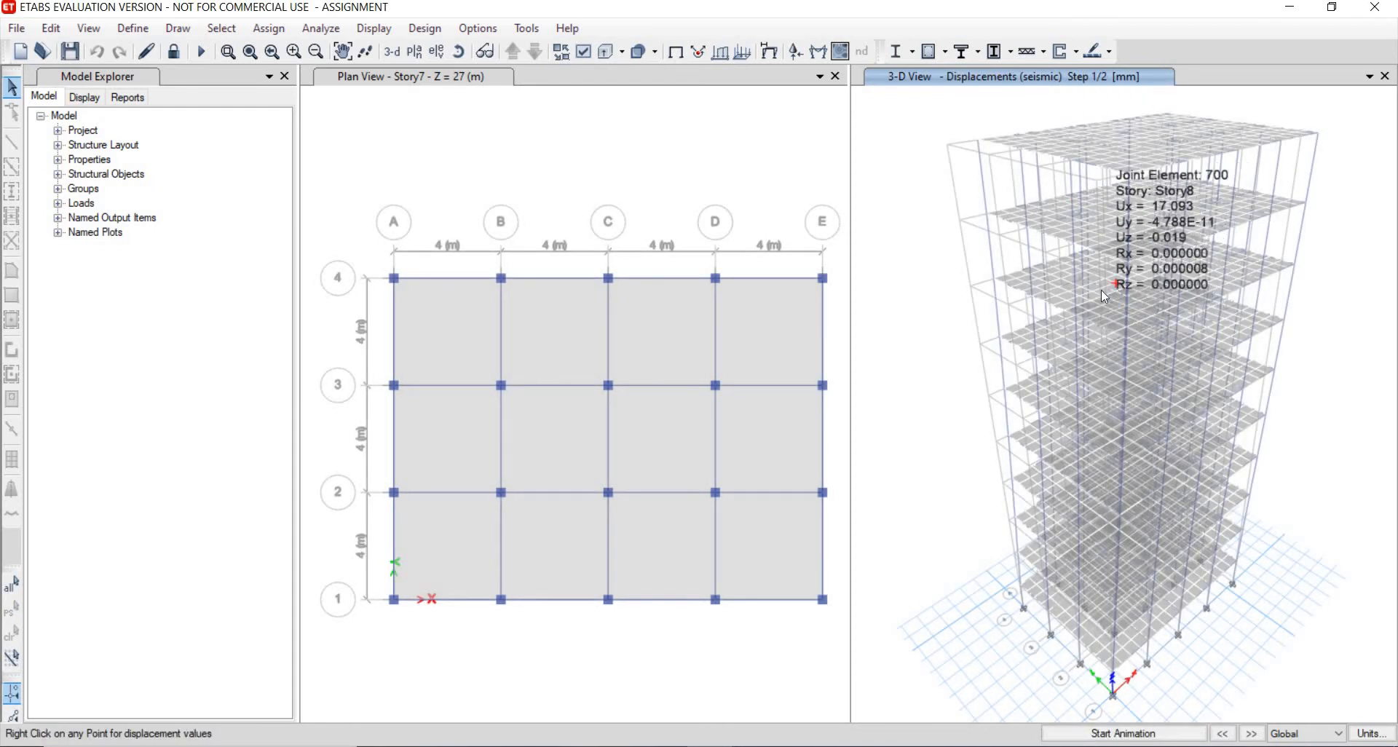
# - Start the concrete frame design check
pyautogui.click(425, 32)
pyautogui.moveTo(589, 74)
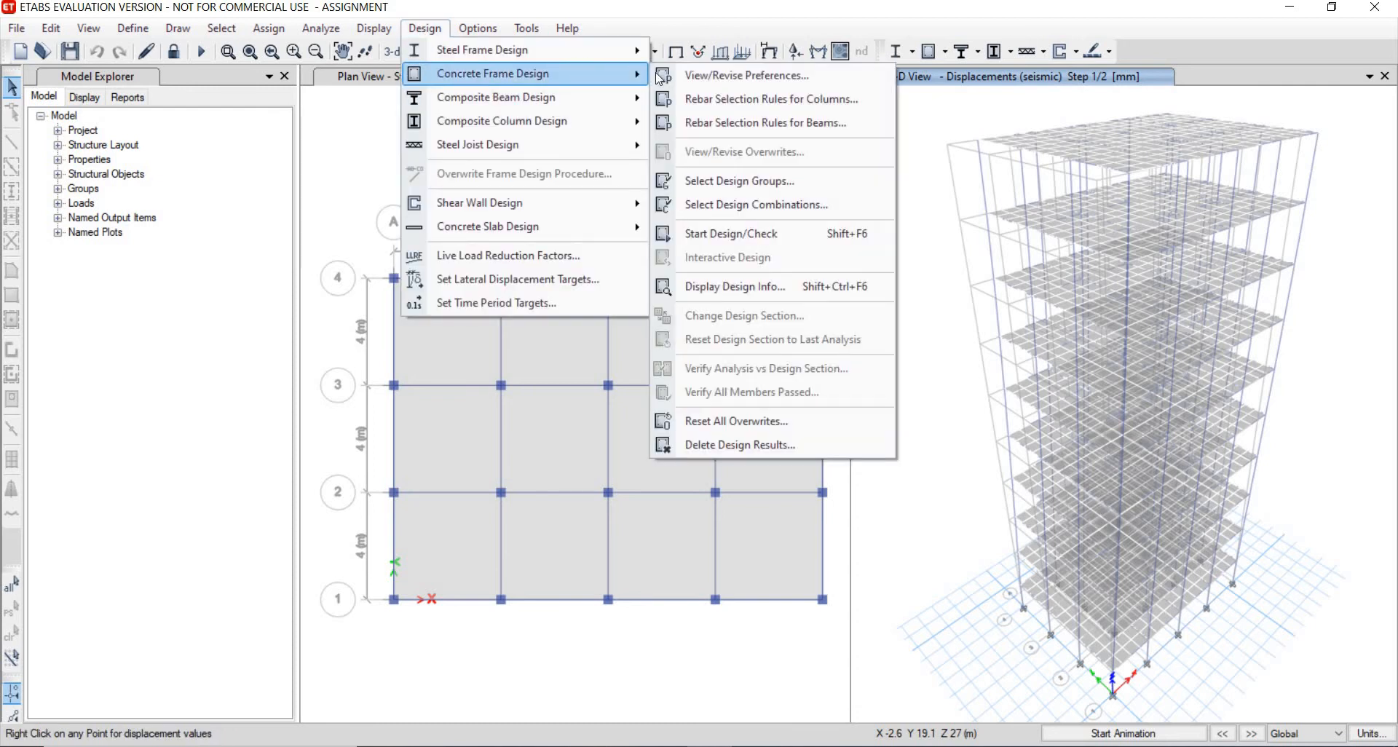
pyautogui.click(755, 237)
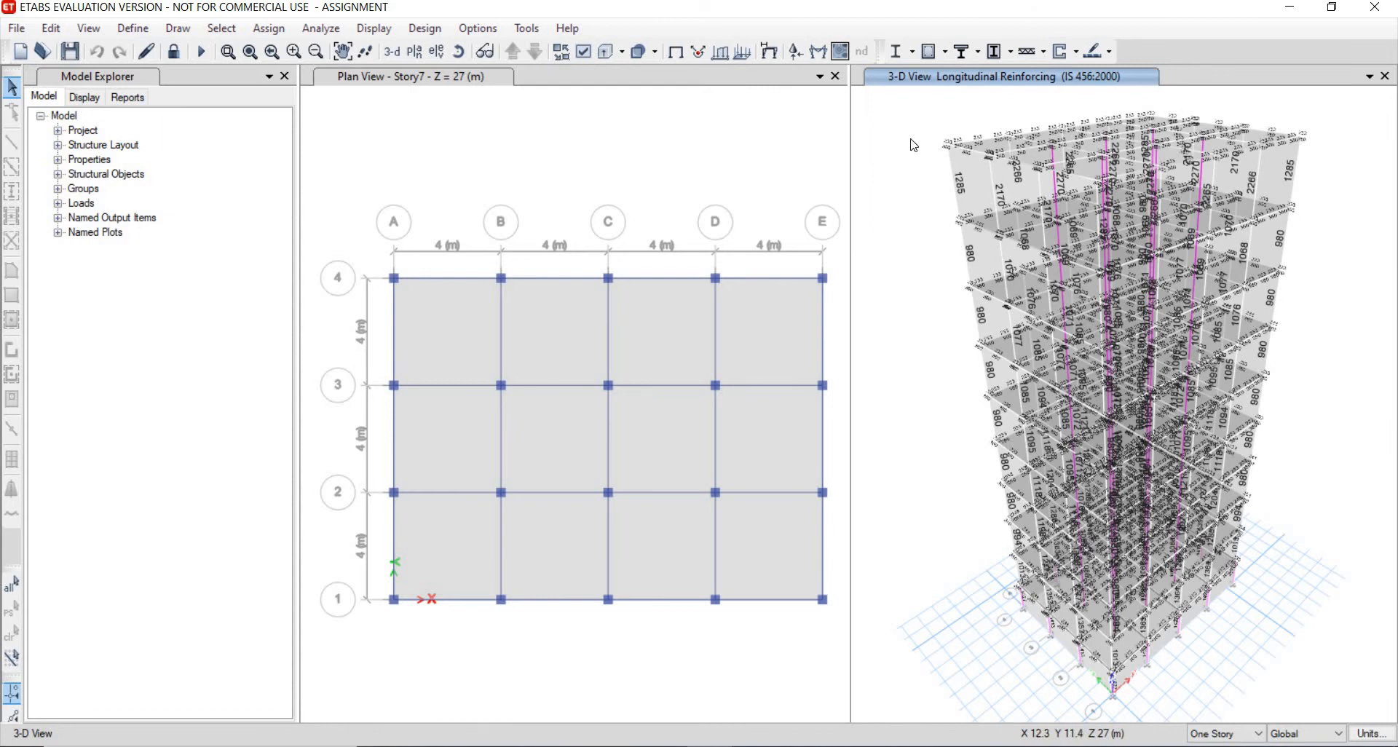
# - Verify that all concrete frame members passed the design check and dismiss the message
pyautogui.click(430, 31)
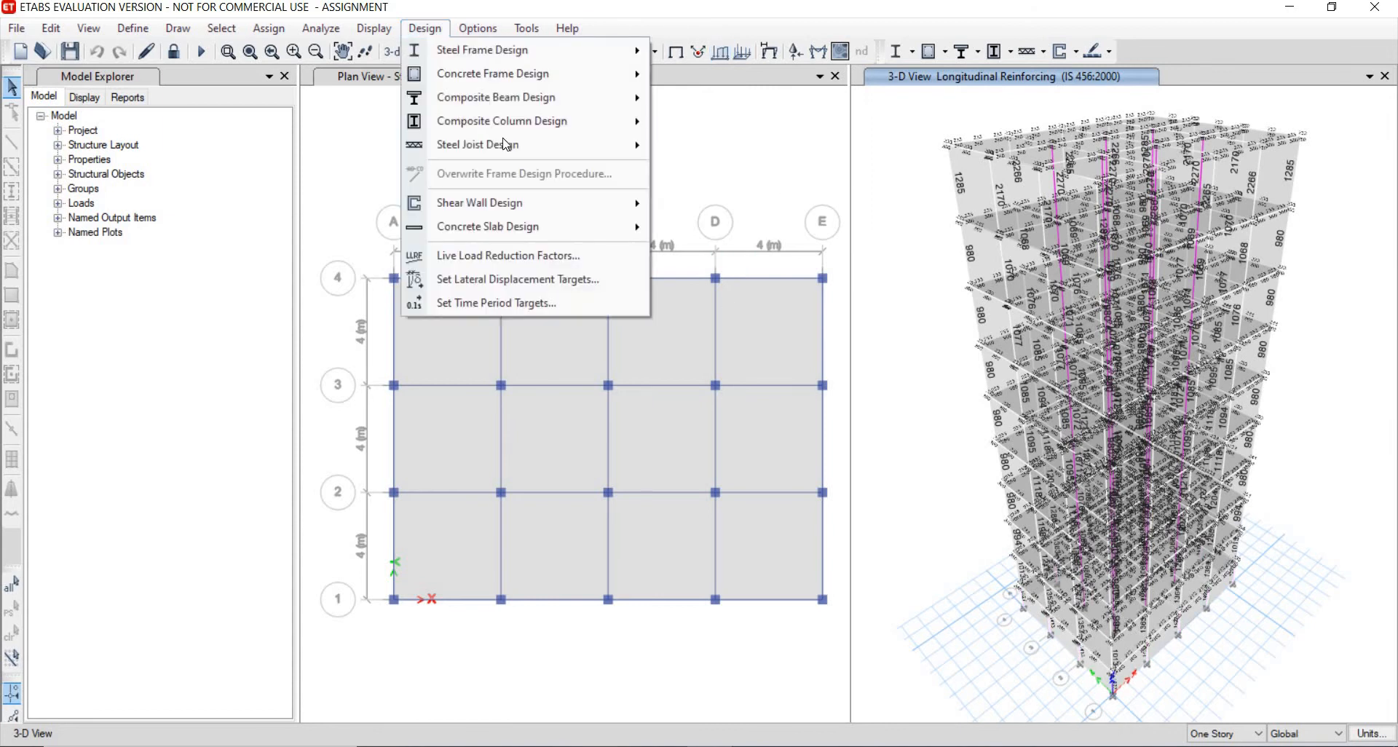
pyautogui.click(443, 32)
pyautogui.click(433, 36)
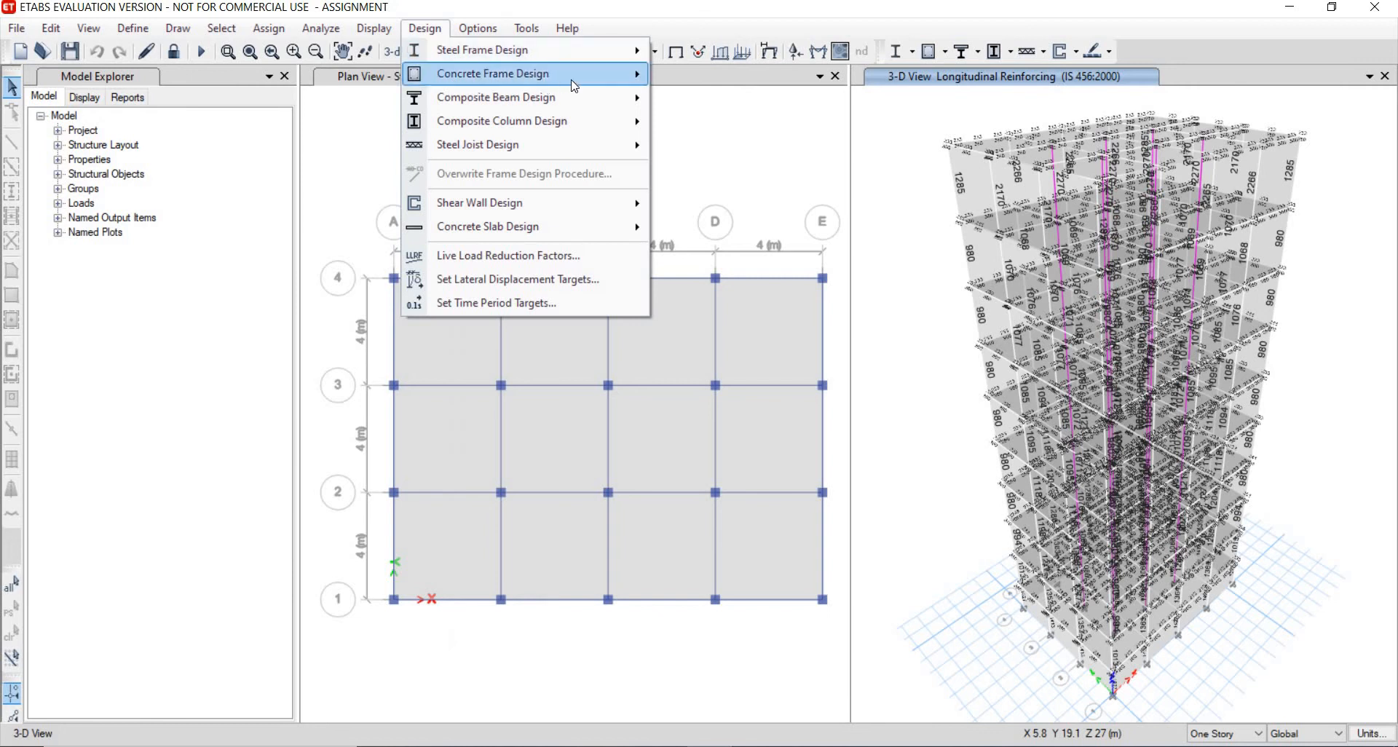
pyautogui.moveTo(510, 73)
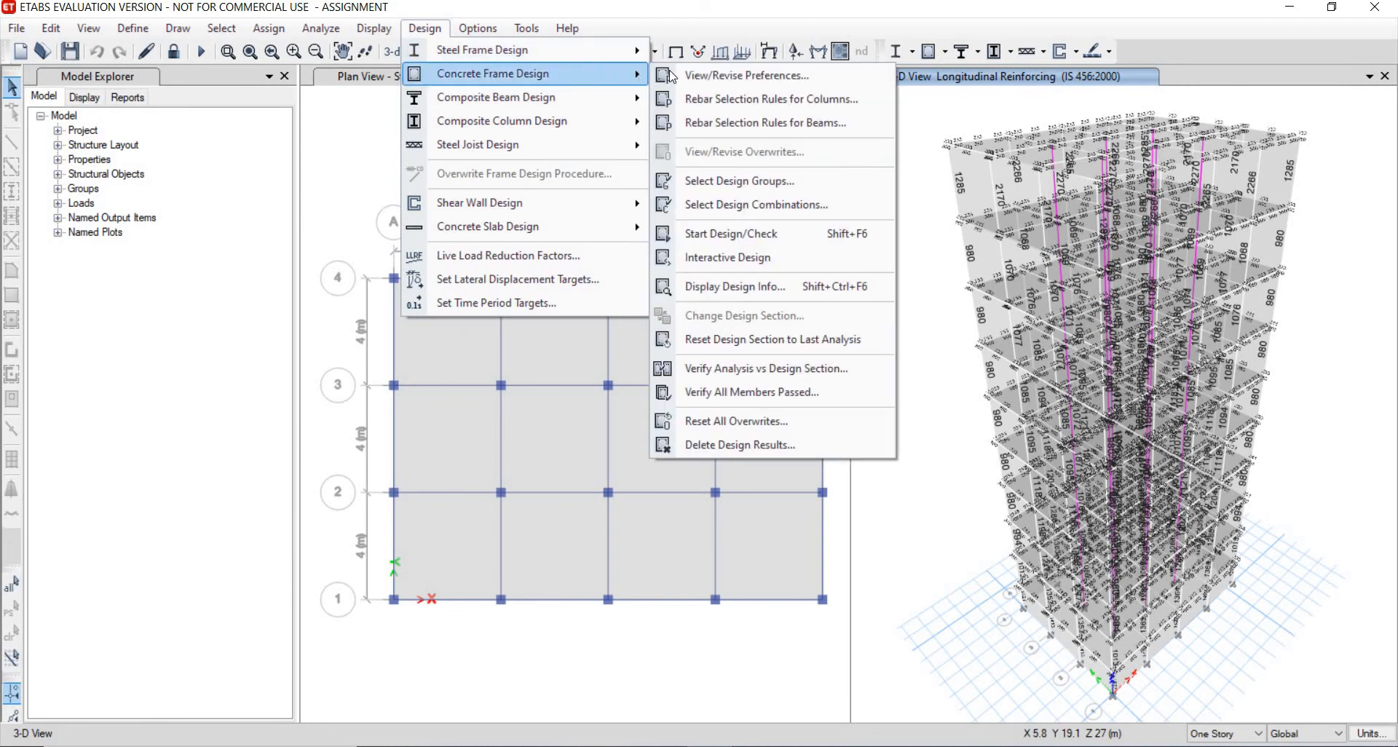
pyautogui.click(740, 395)
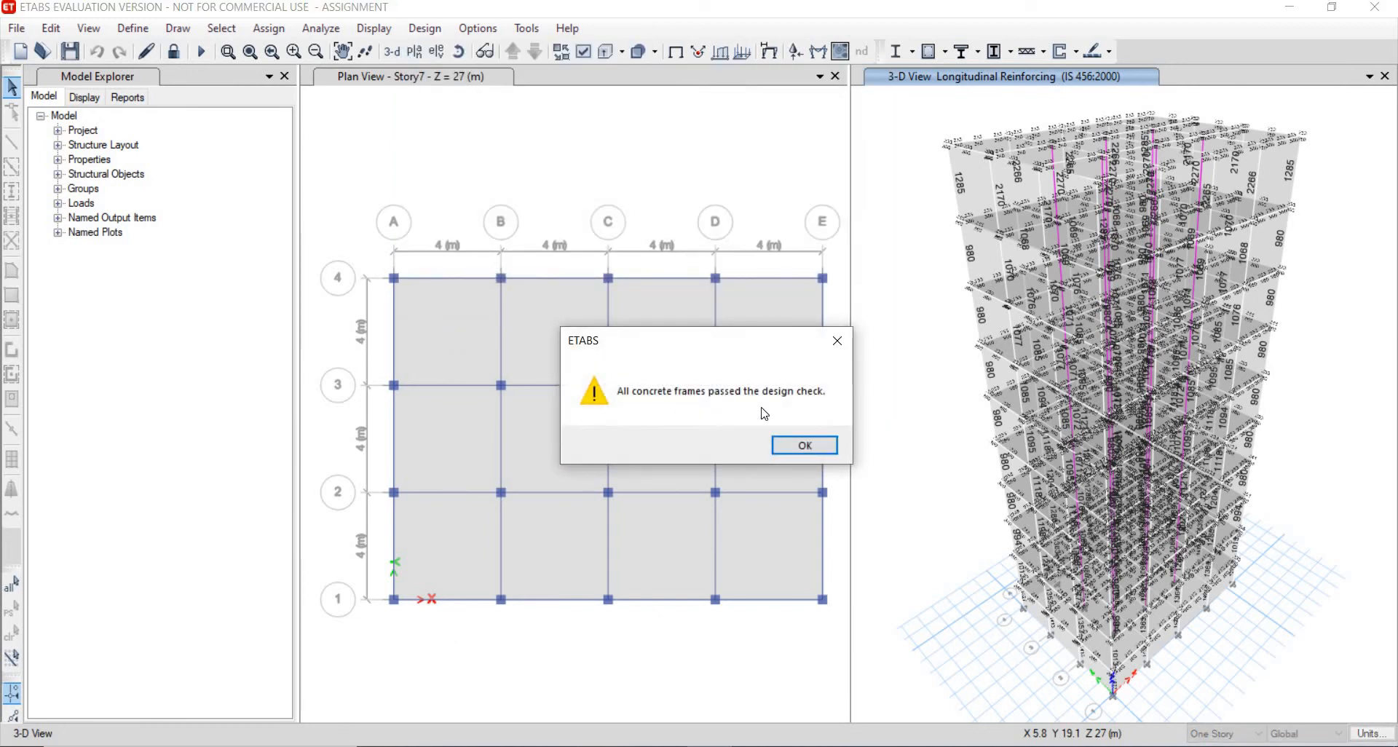
pyautogui.click(831, 451)
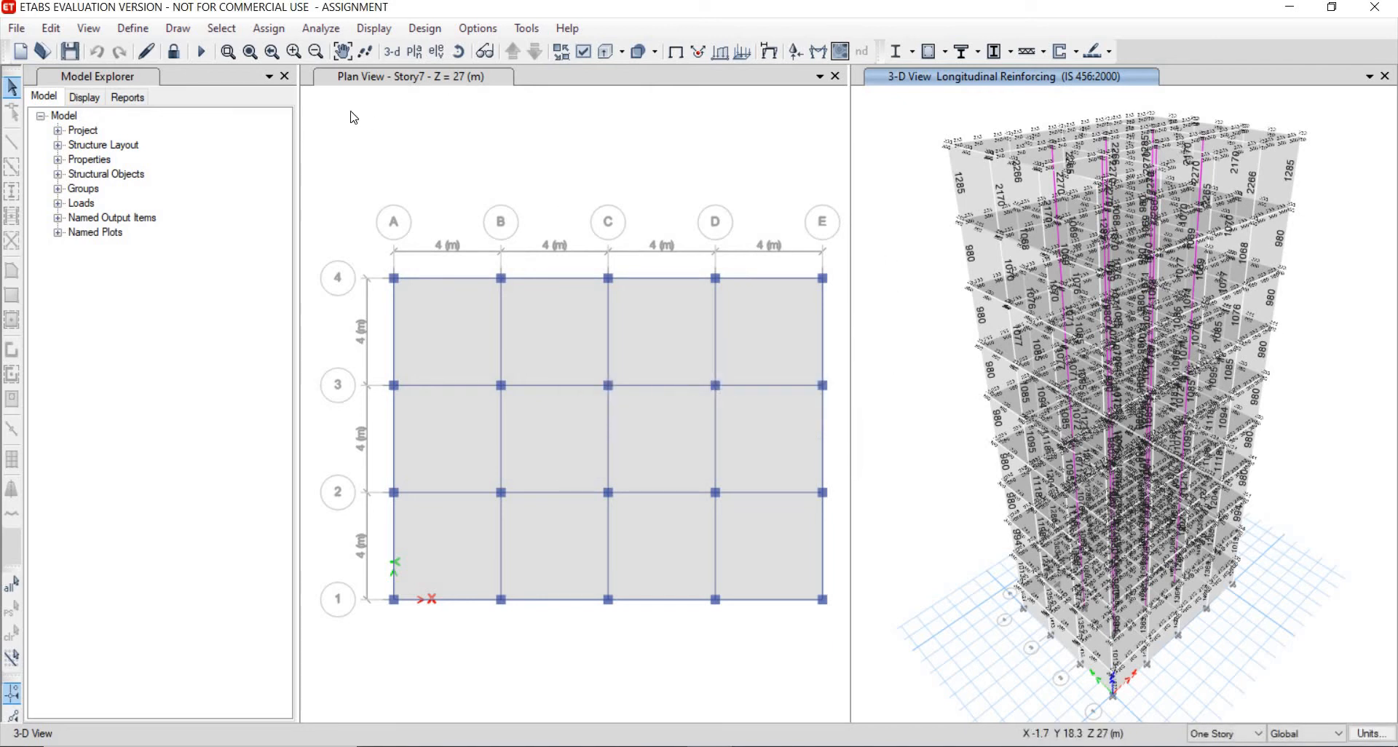
# - Add a From File time history function using example-time-history-data.dat and view the data file's contents
pyautogui.click(133, 28)
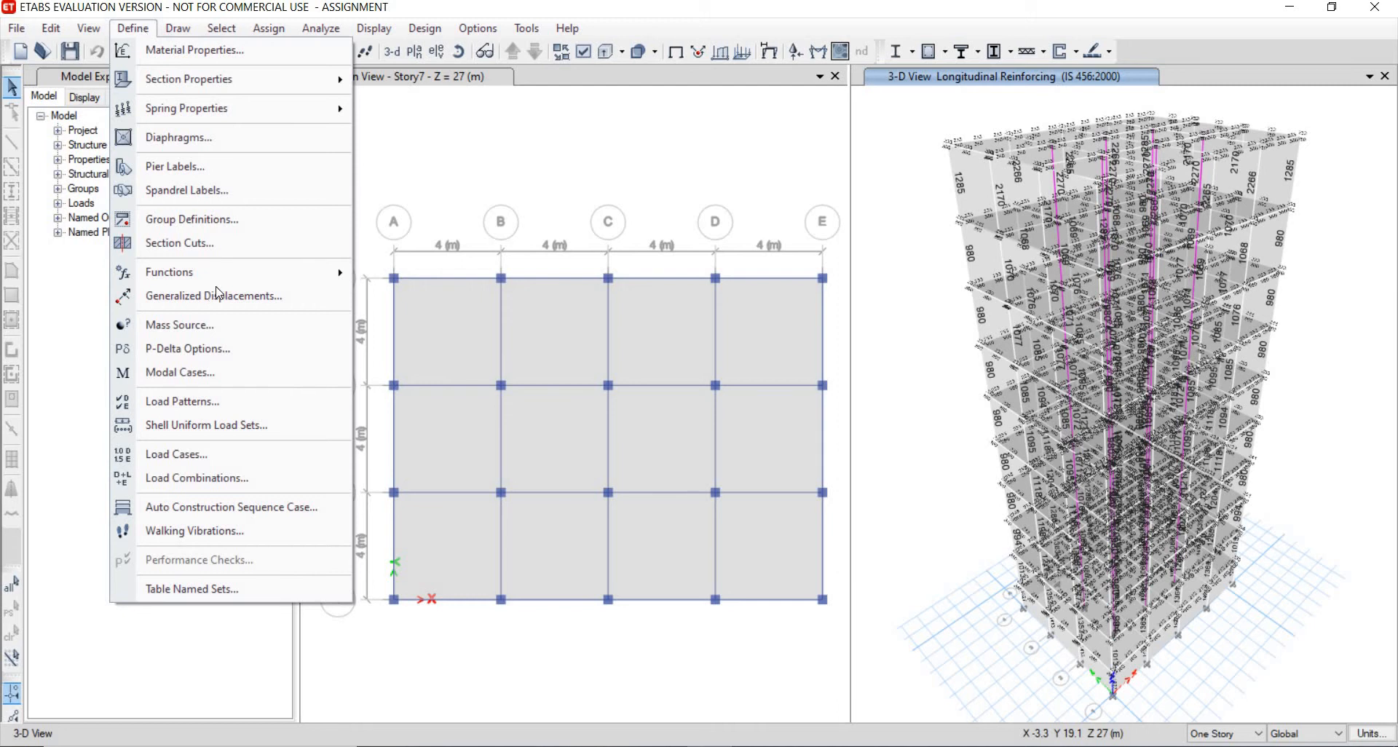
pyautogui.moveTo(342, 275)
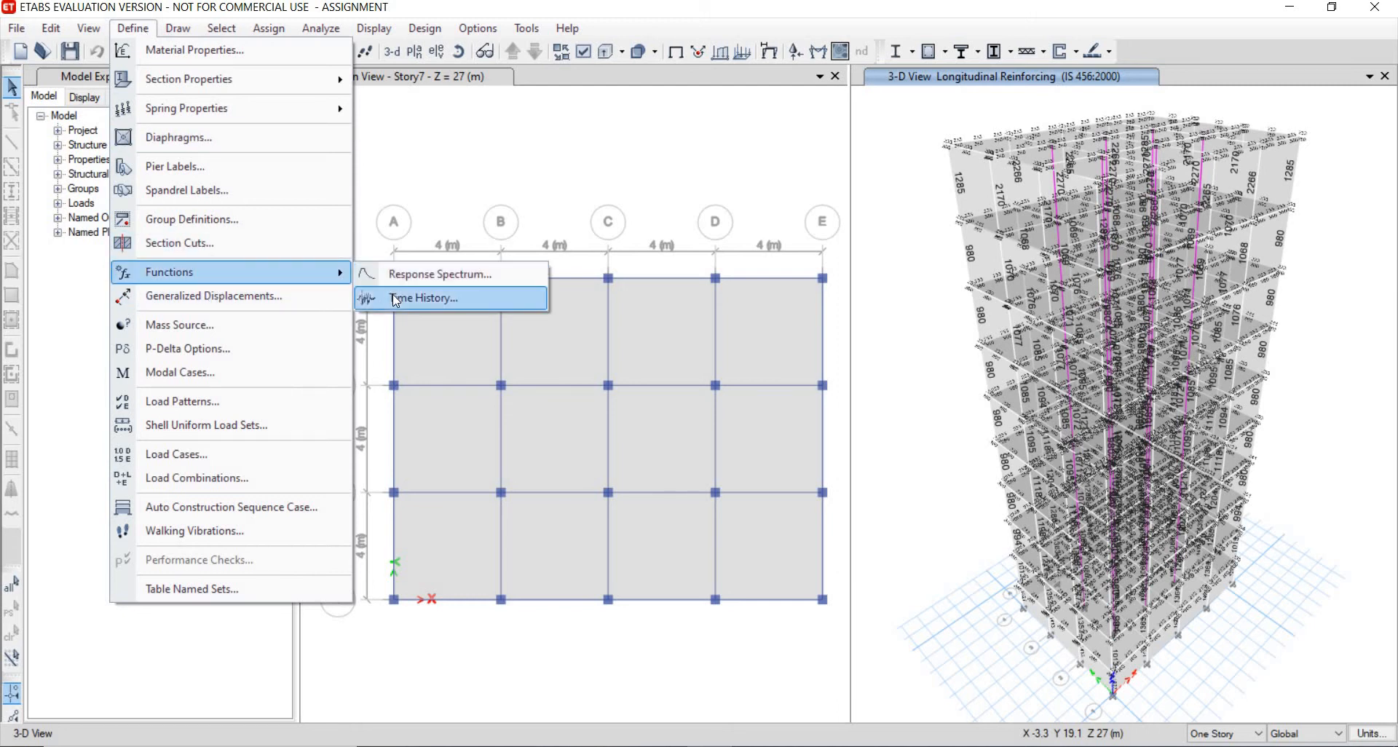
pyautogui.click(395, 300)
pyautogui.click(738, 281)
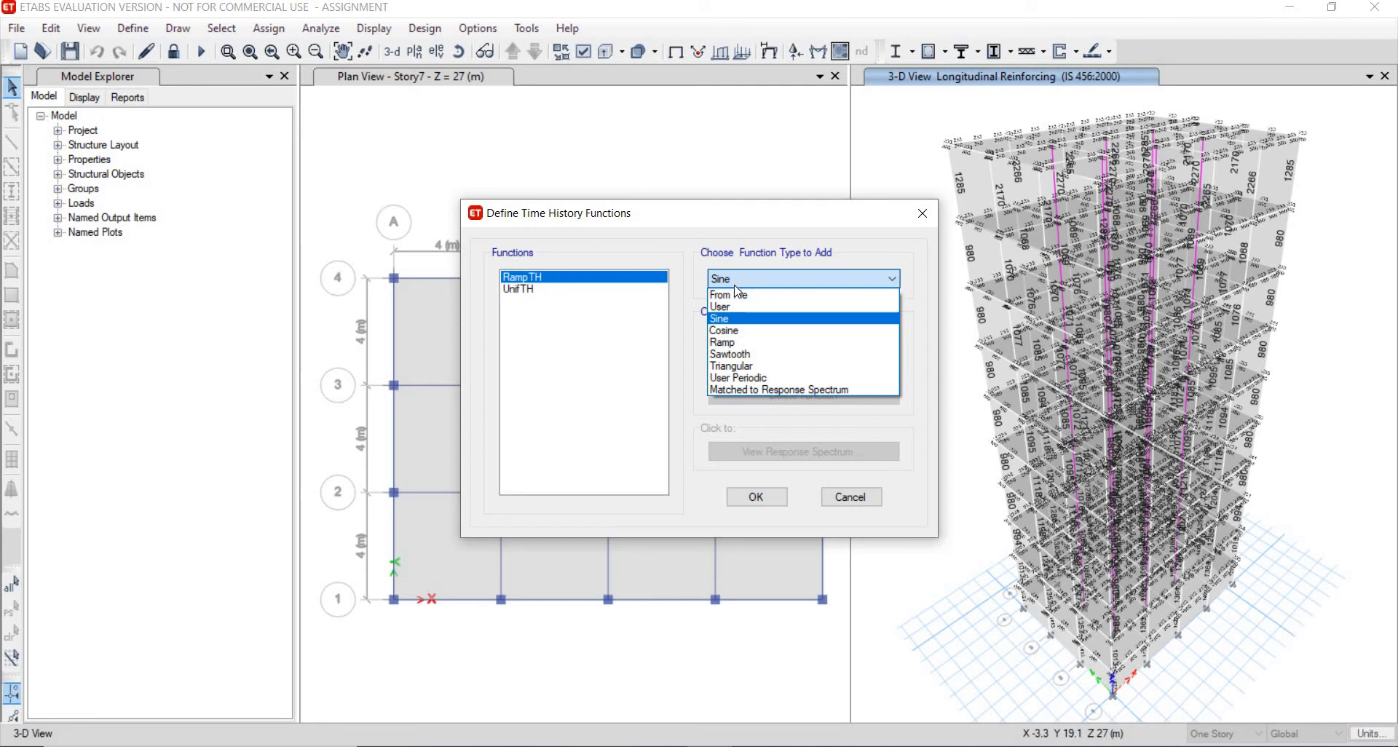
pyautogui.click(775, 295)
pyautogui.click(804, 335)
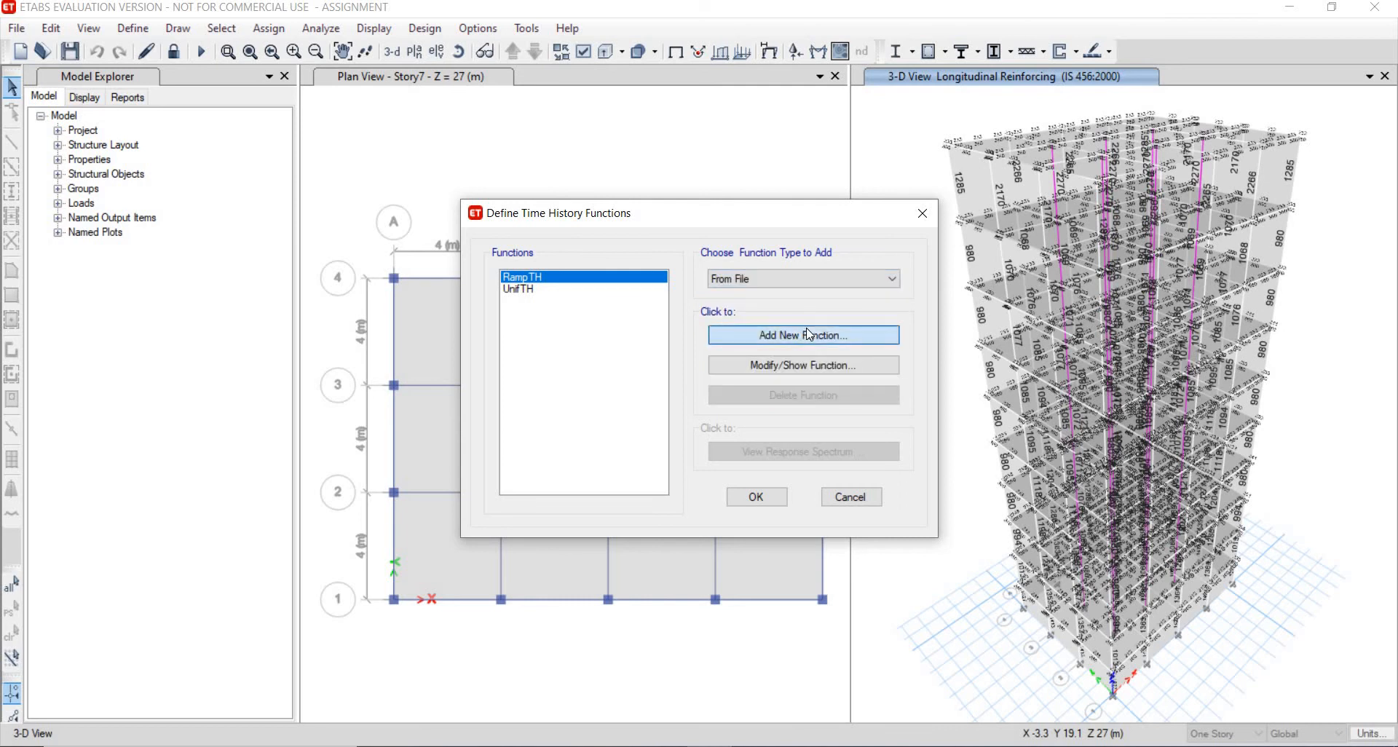
pyautogui.click(662, 199)
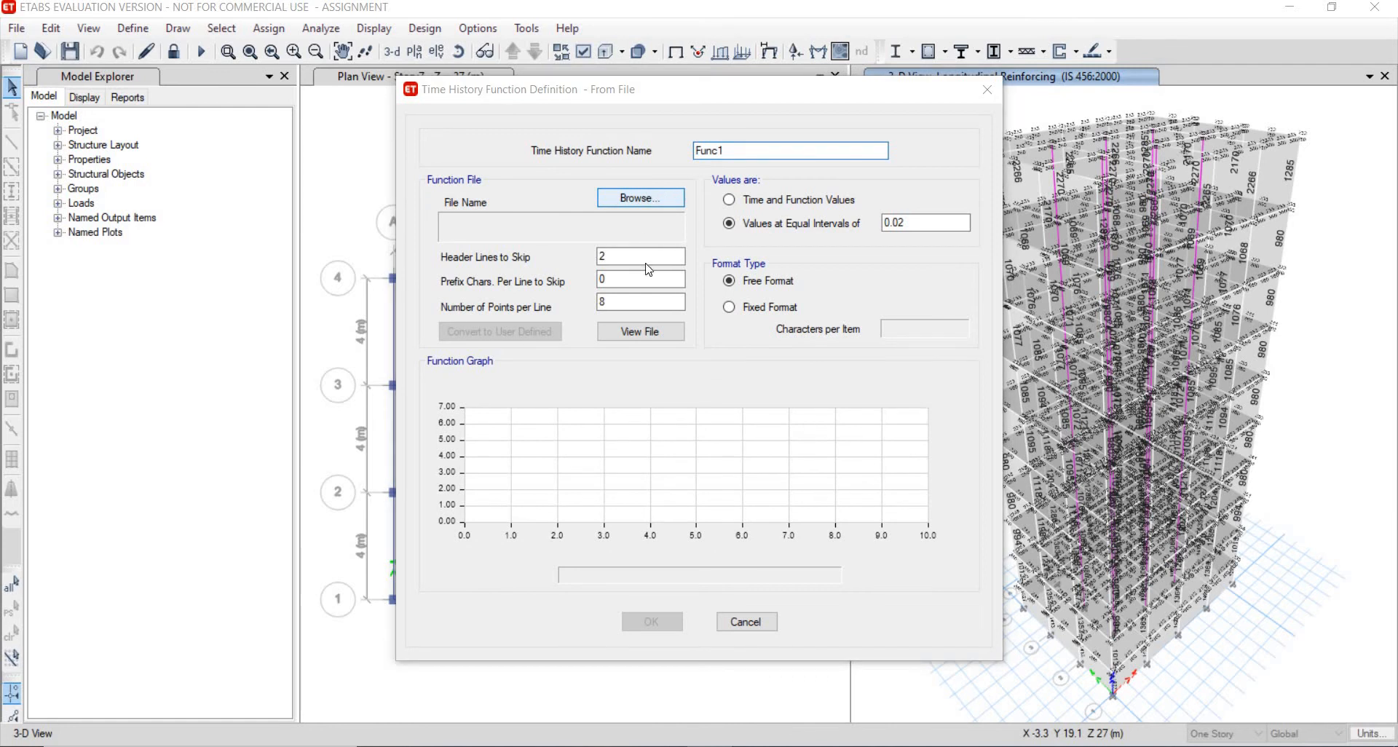
pyautogui.scroll(-5, 682, 313)
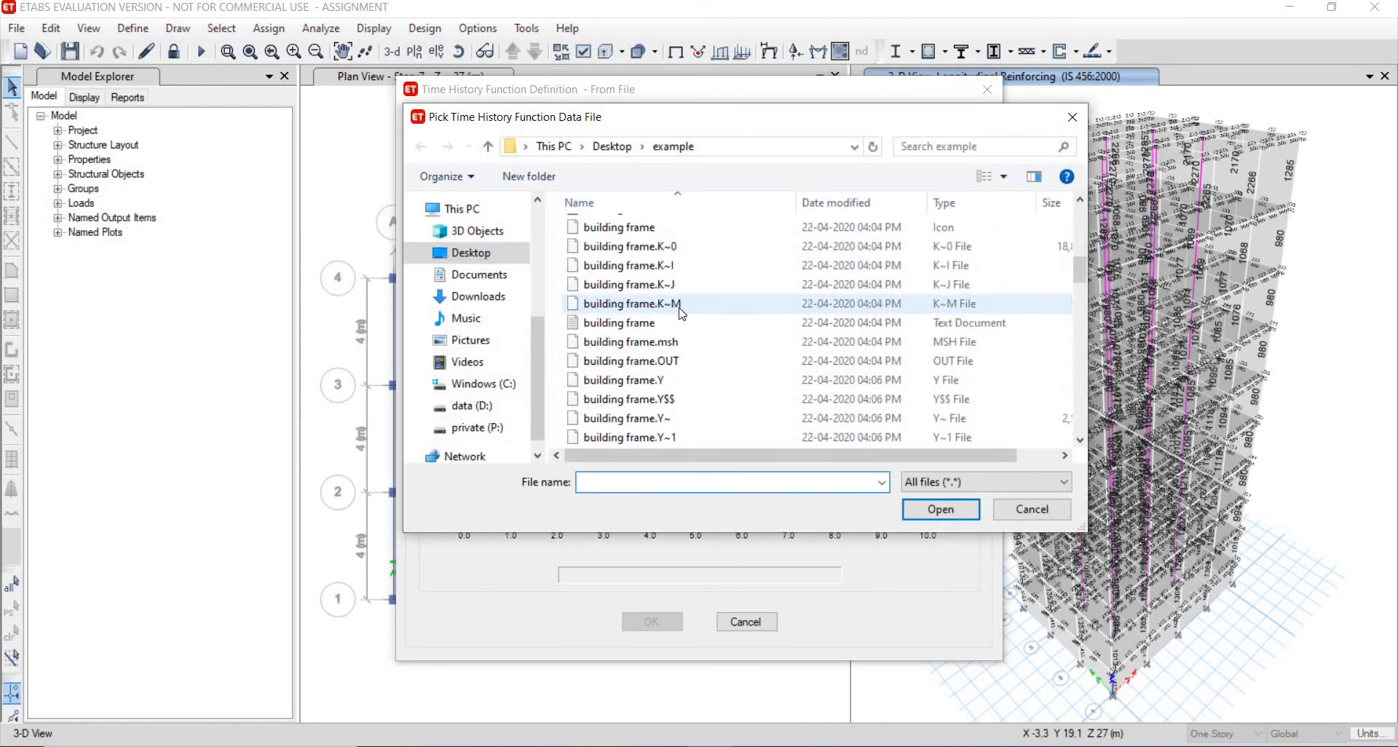
pyautogui.scroll(-10, 683, 313)
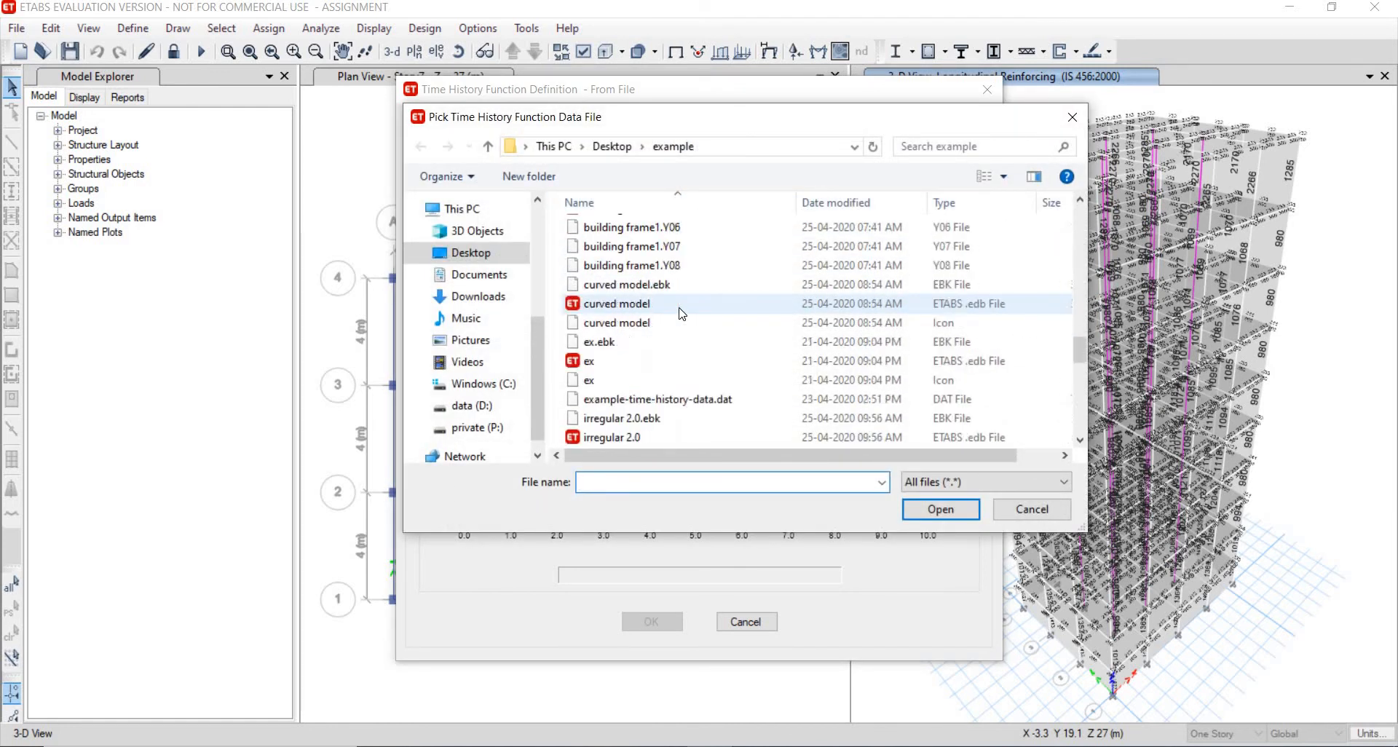
pyautogui.click(651, 349)
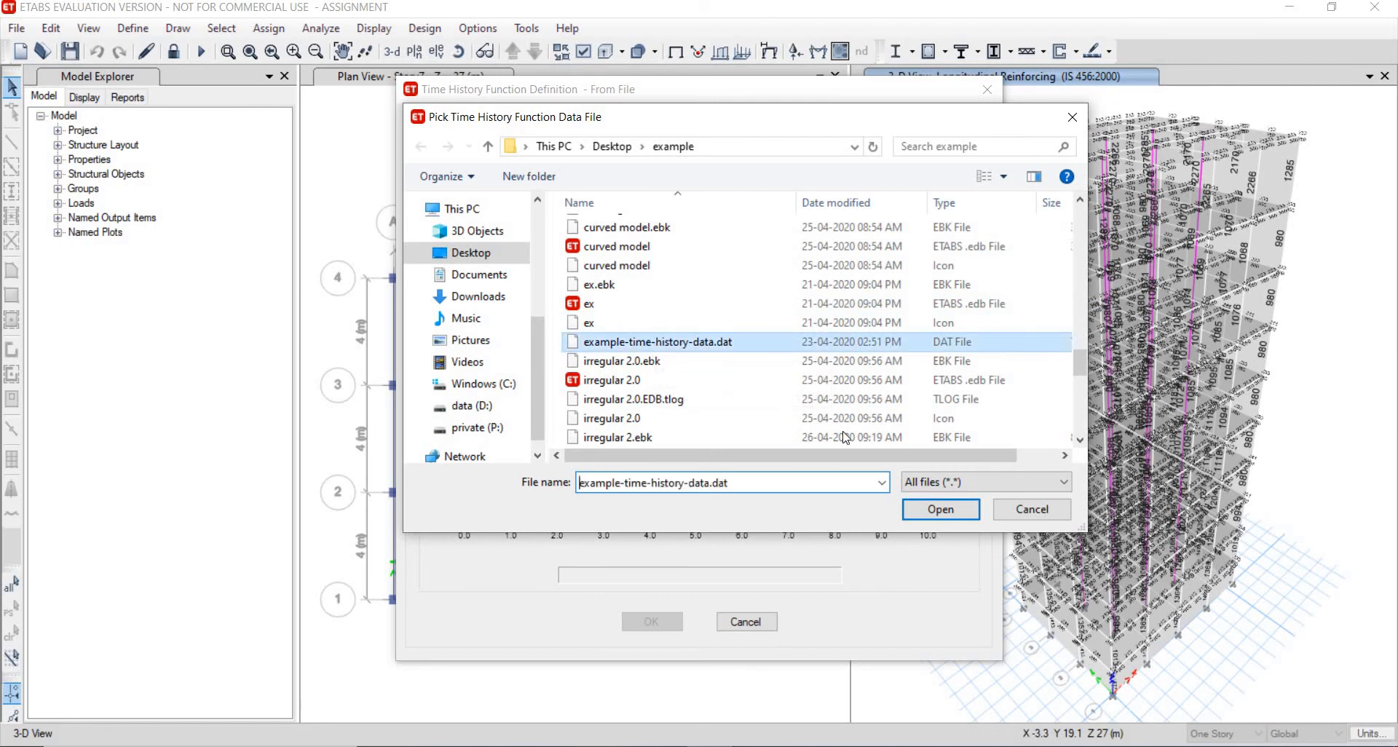
pyautogui.click(927, 512)
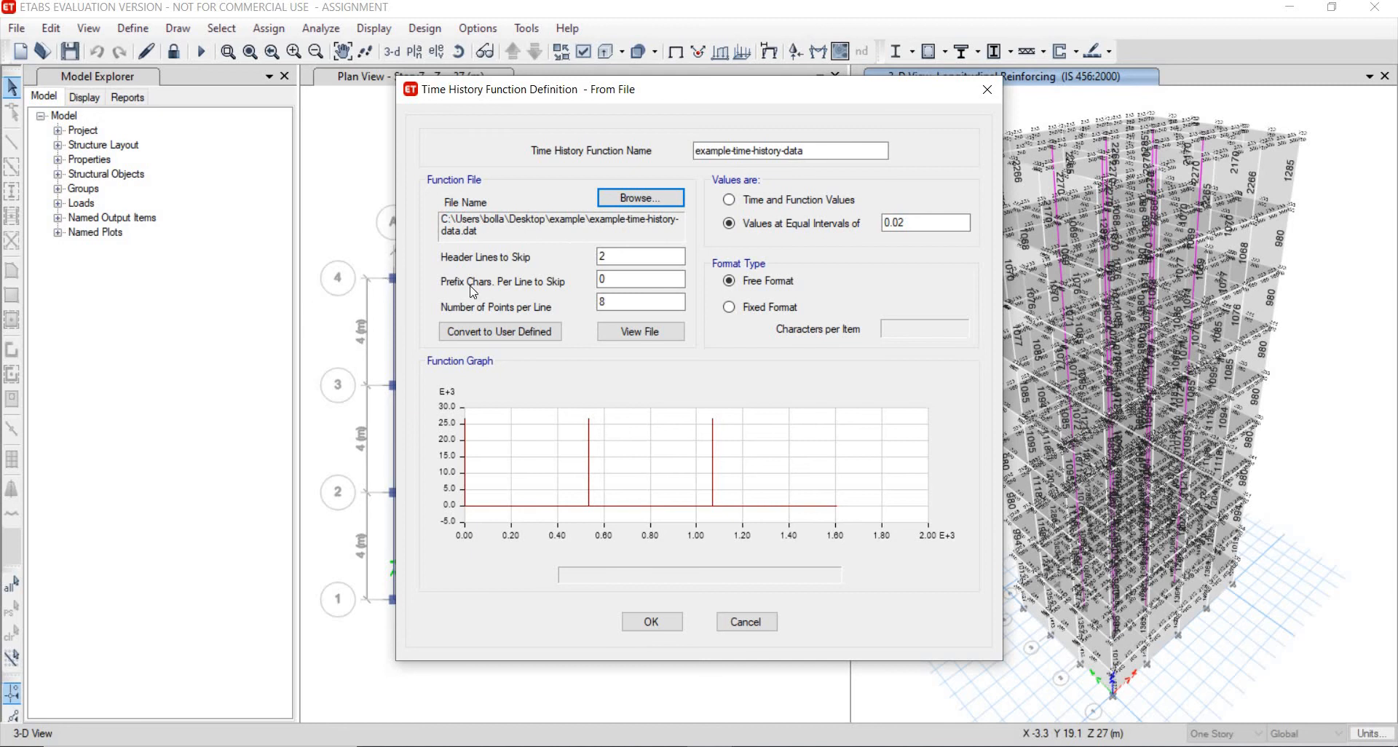
pyautogui.click(641, 338)
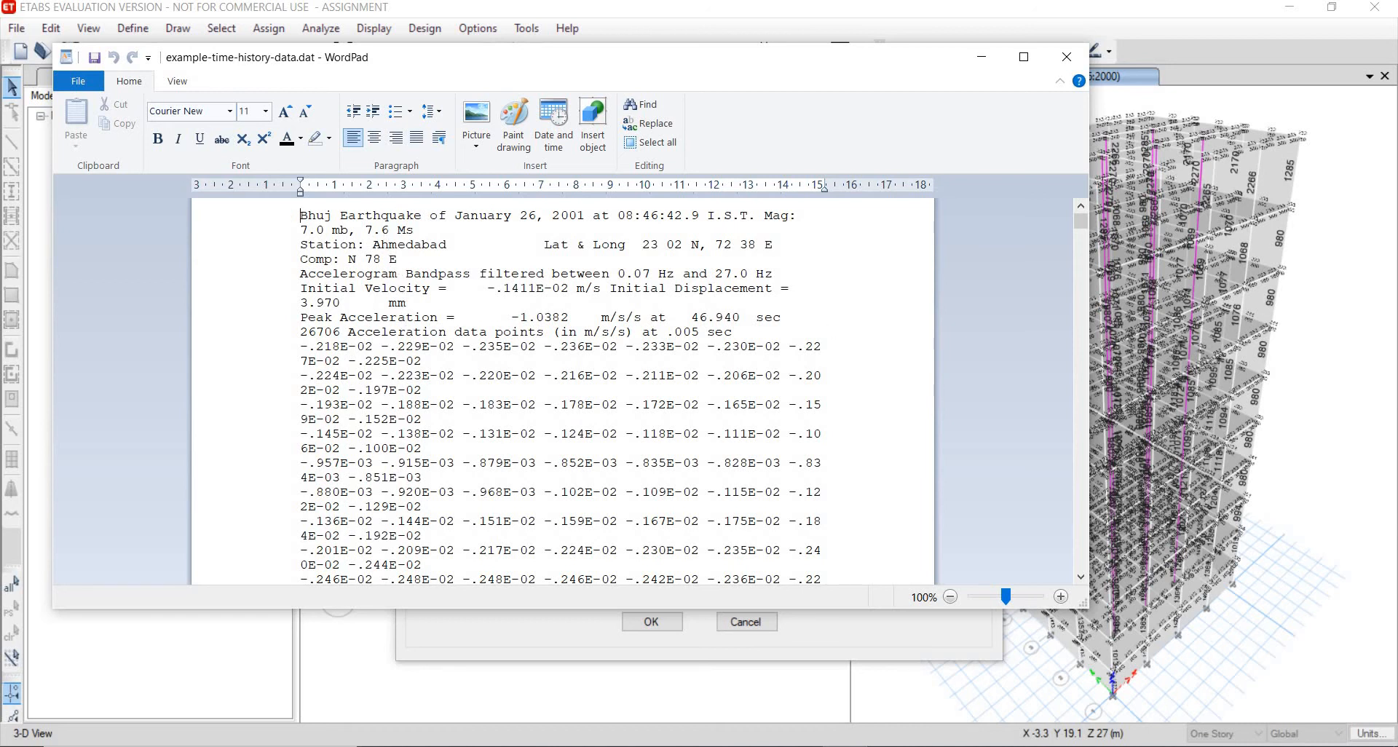
pyautogui.click(1068, 56)
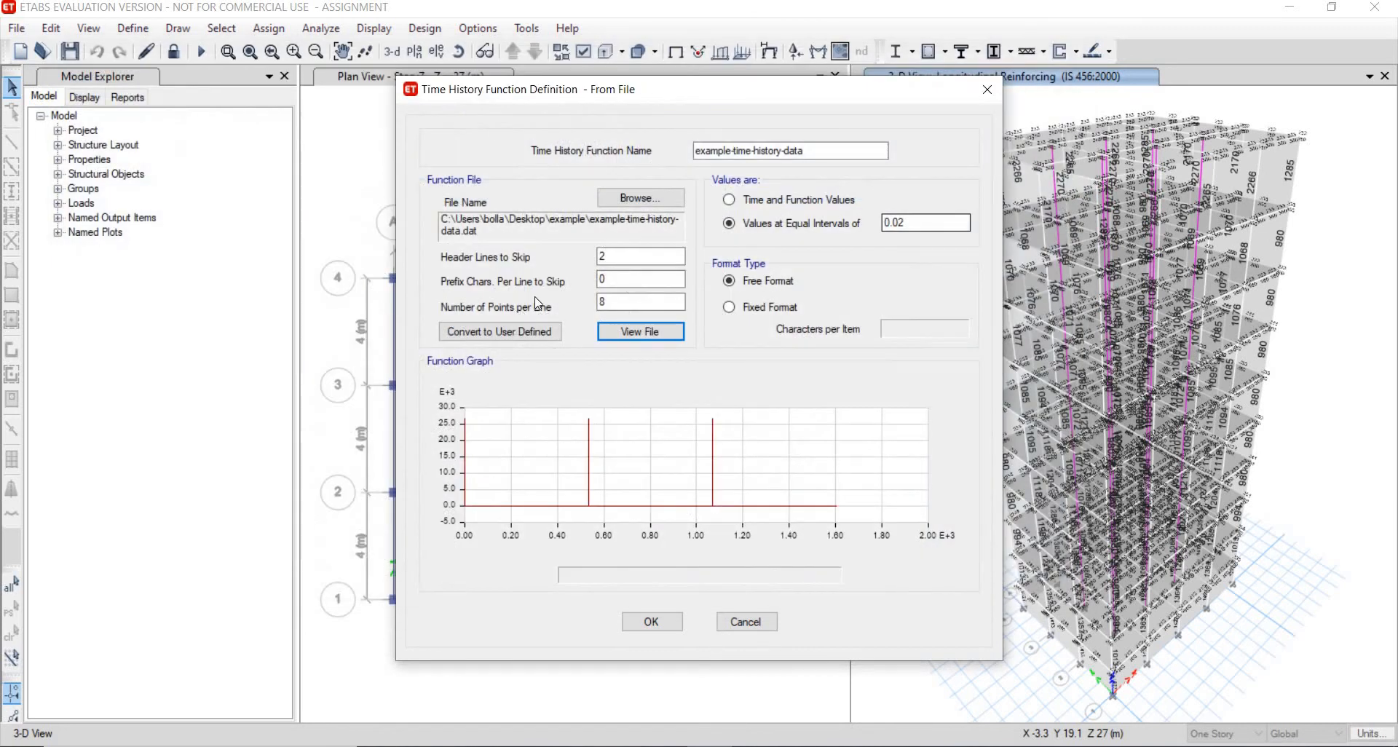
# - Set 9 header lines to skip, 1 point per line and fixed format, then confirm the time history function
pyautogui.moveTo(619, 257); pyautogui.dragTo(527, 269)
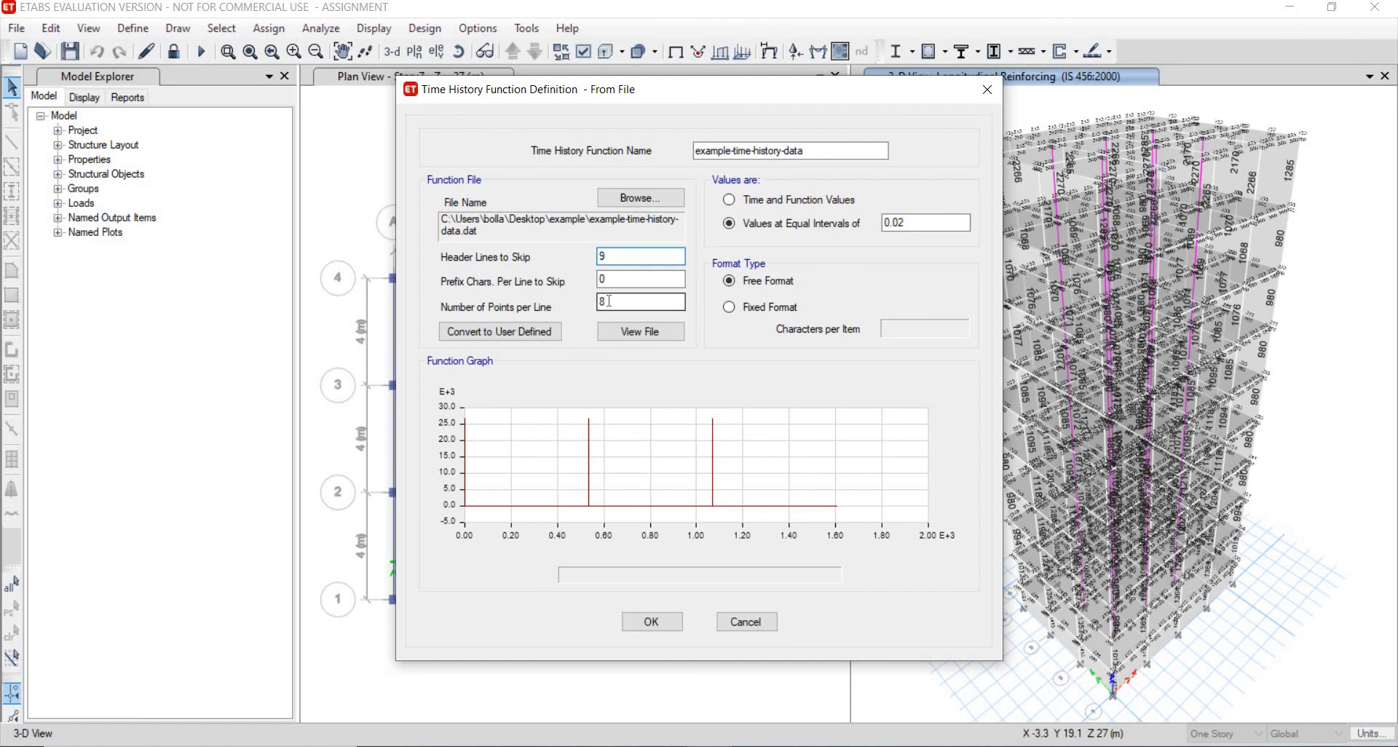
pyautogui.doubleClick(613, 300)
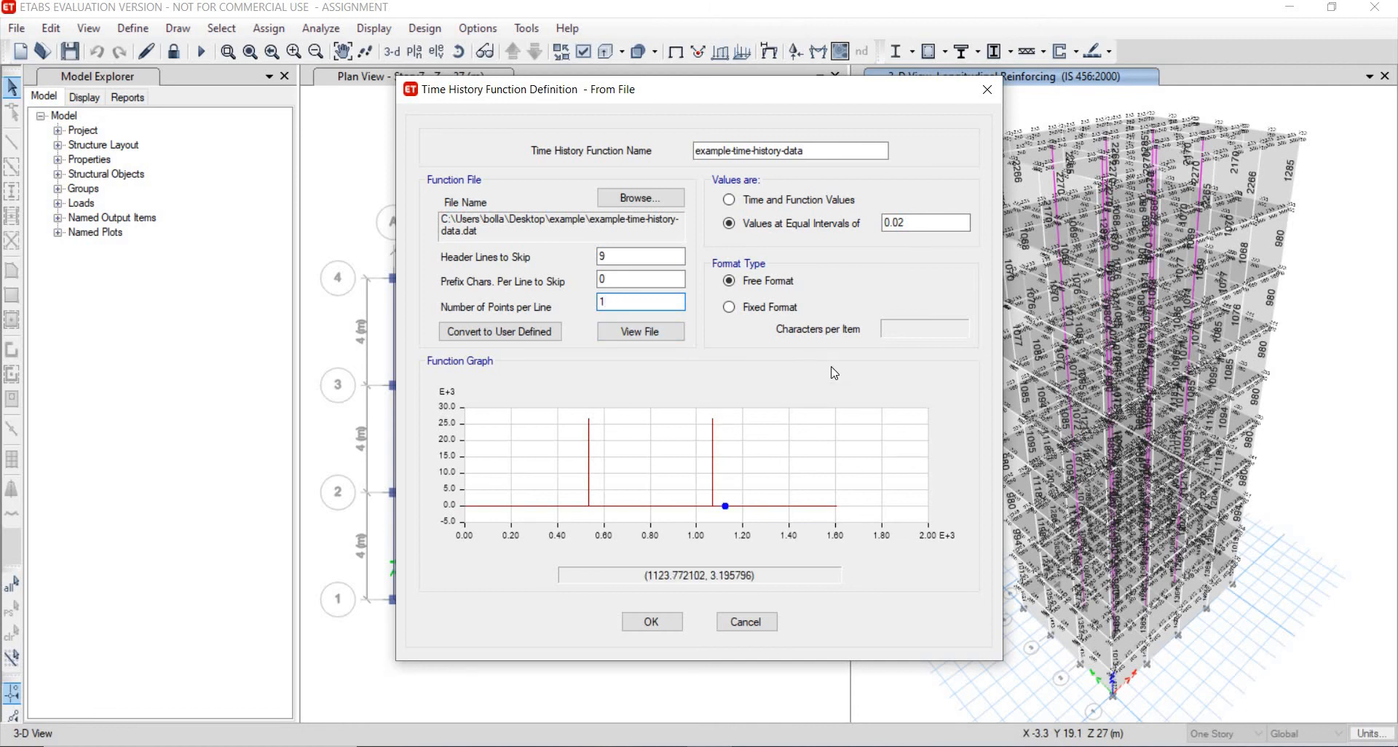
pyautogui.click(733, 309)
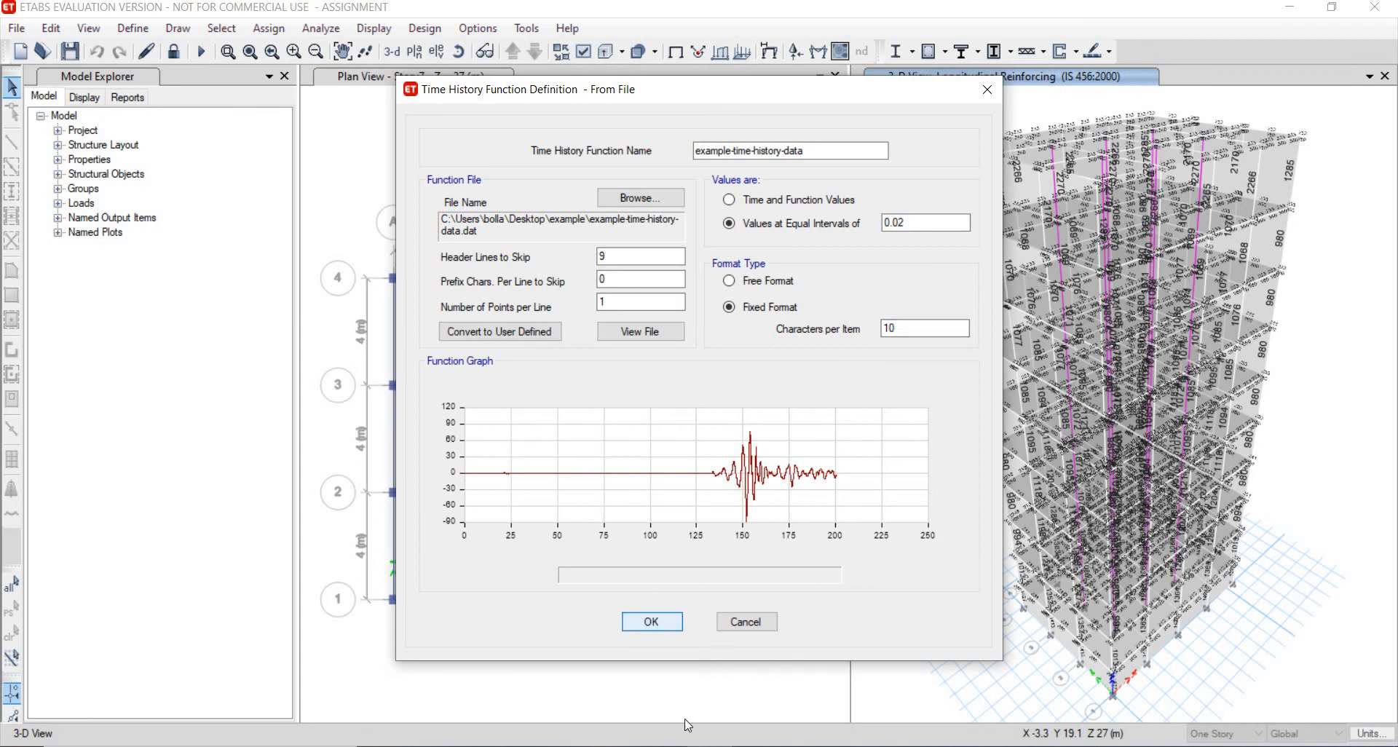
pyautogui.click(652, 622)
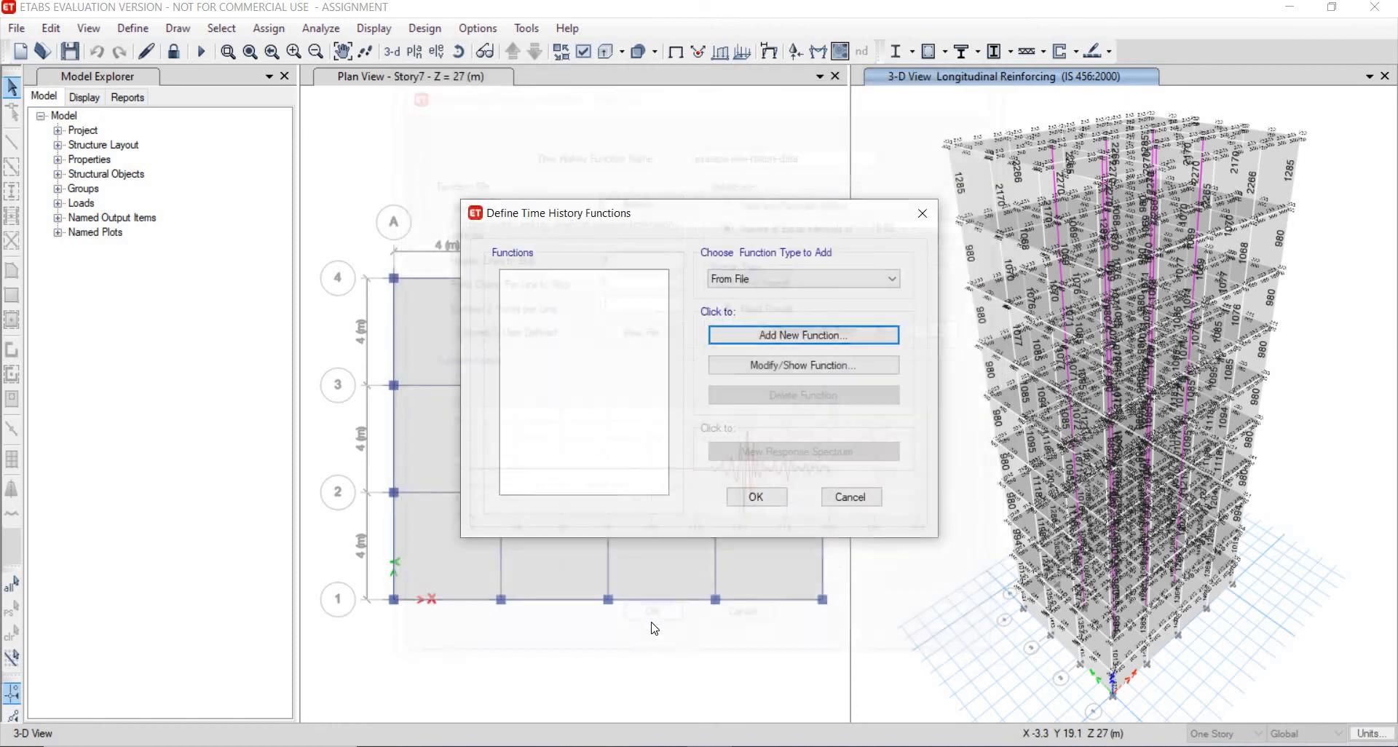
pyautogui.click(757, 496)
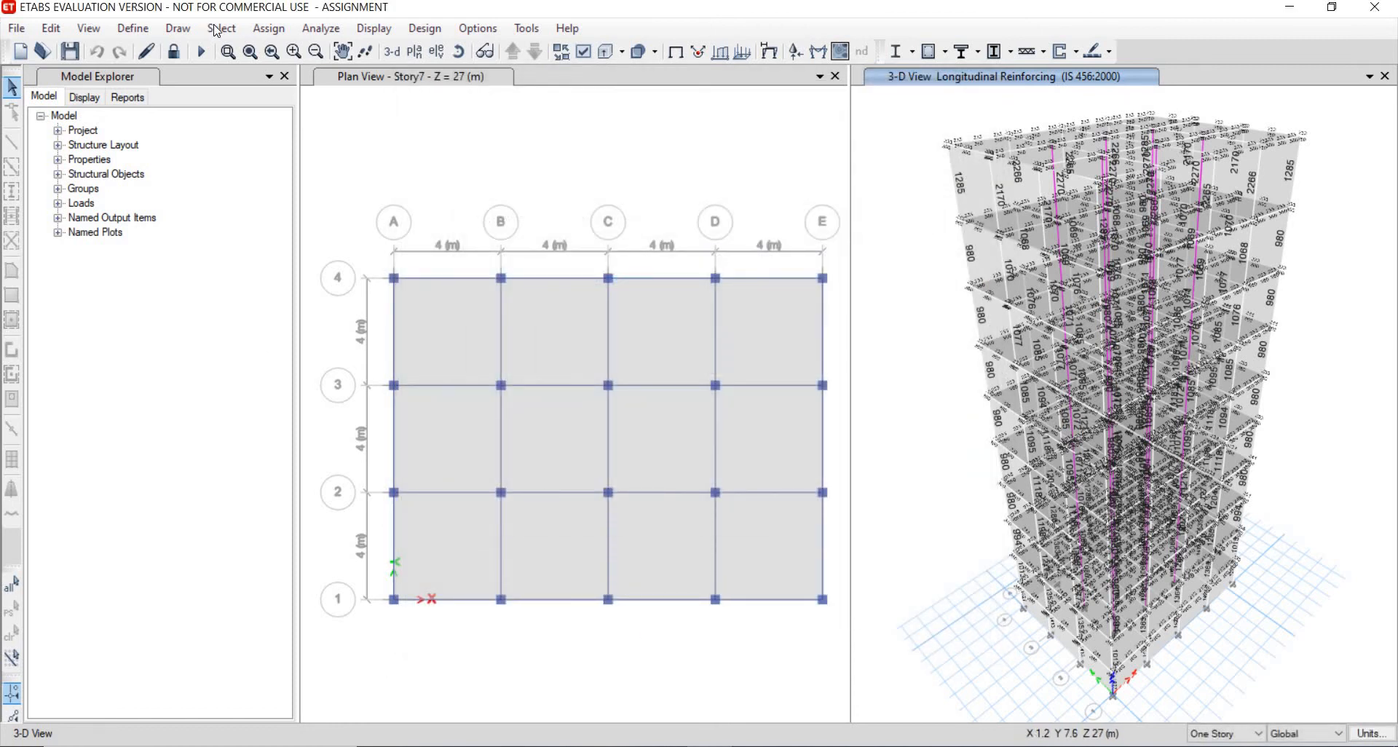
# - Unlock the model and add the Y direction to the seismic load pattern's IS1893 2002 lateral load
pyautogui.click(174, 53)
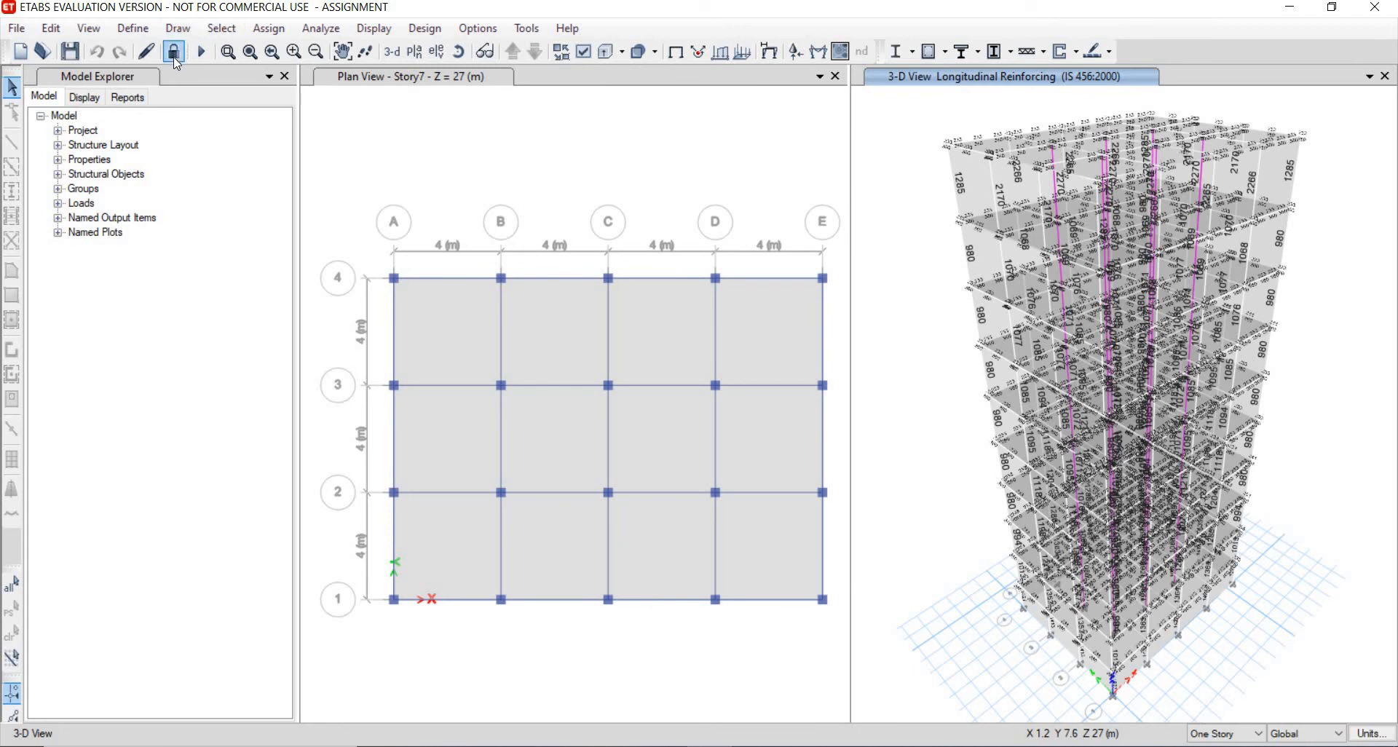
pyautogui.click(133, 29)
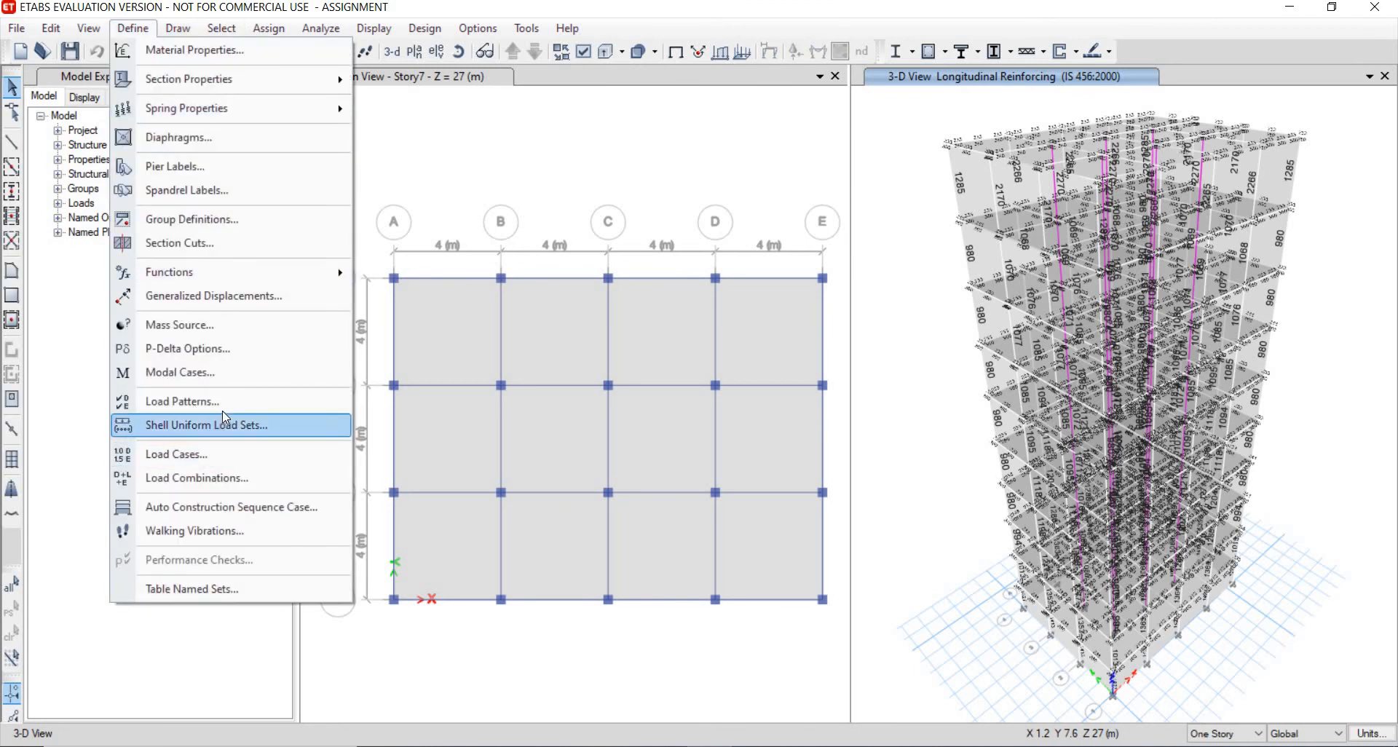
pyautogui.click(240, 404)
pyautogui.click(527, 378)
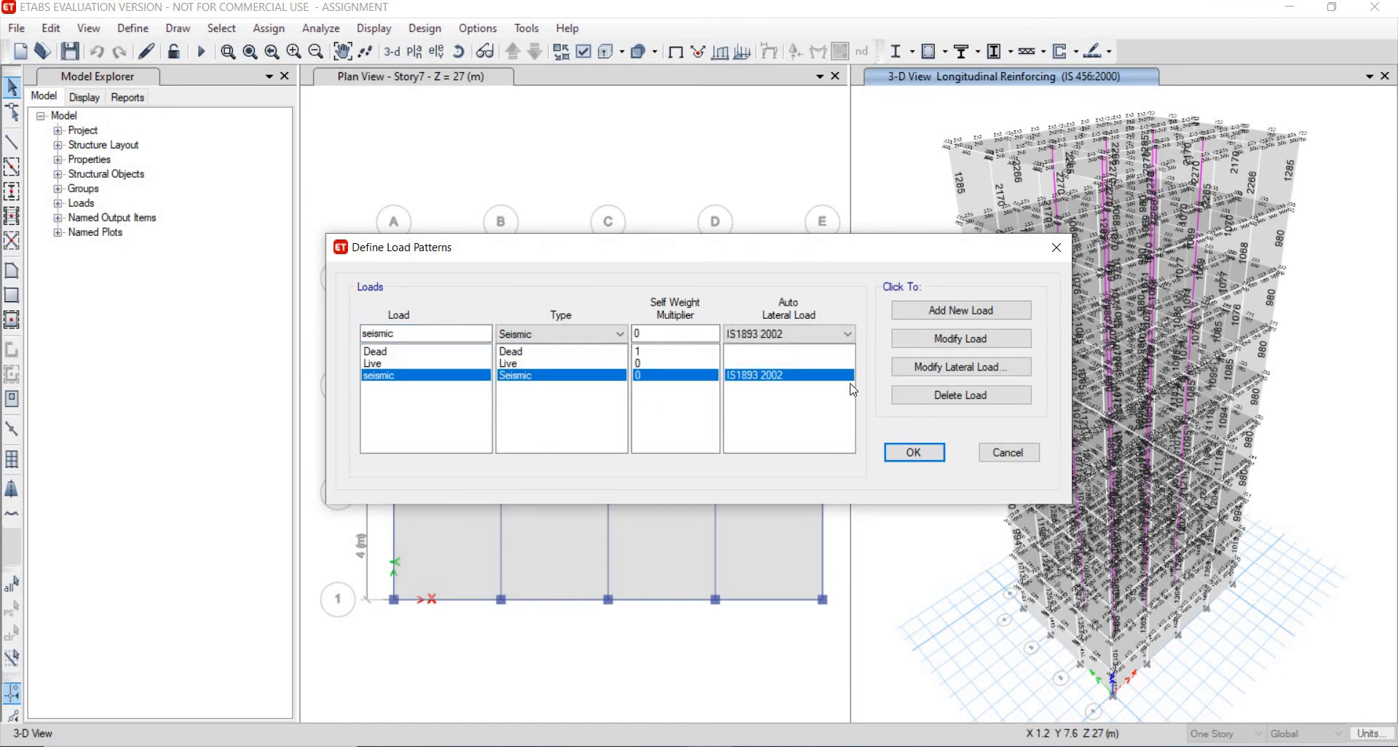
pyautogui.click(931, 368)
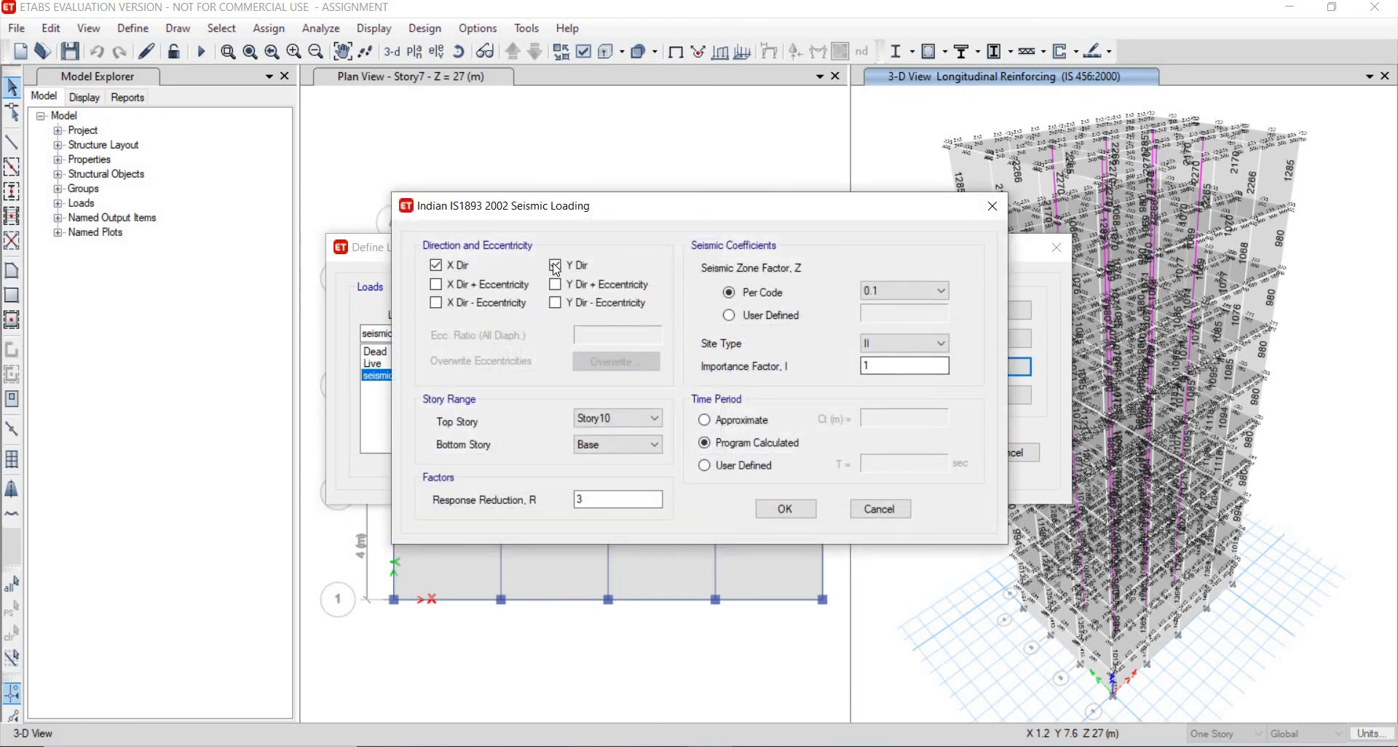
pyautogui.click(555, 266)
pyautogui.click(774, 511)
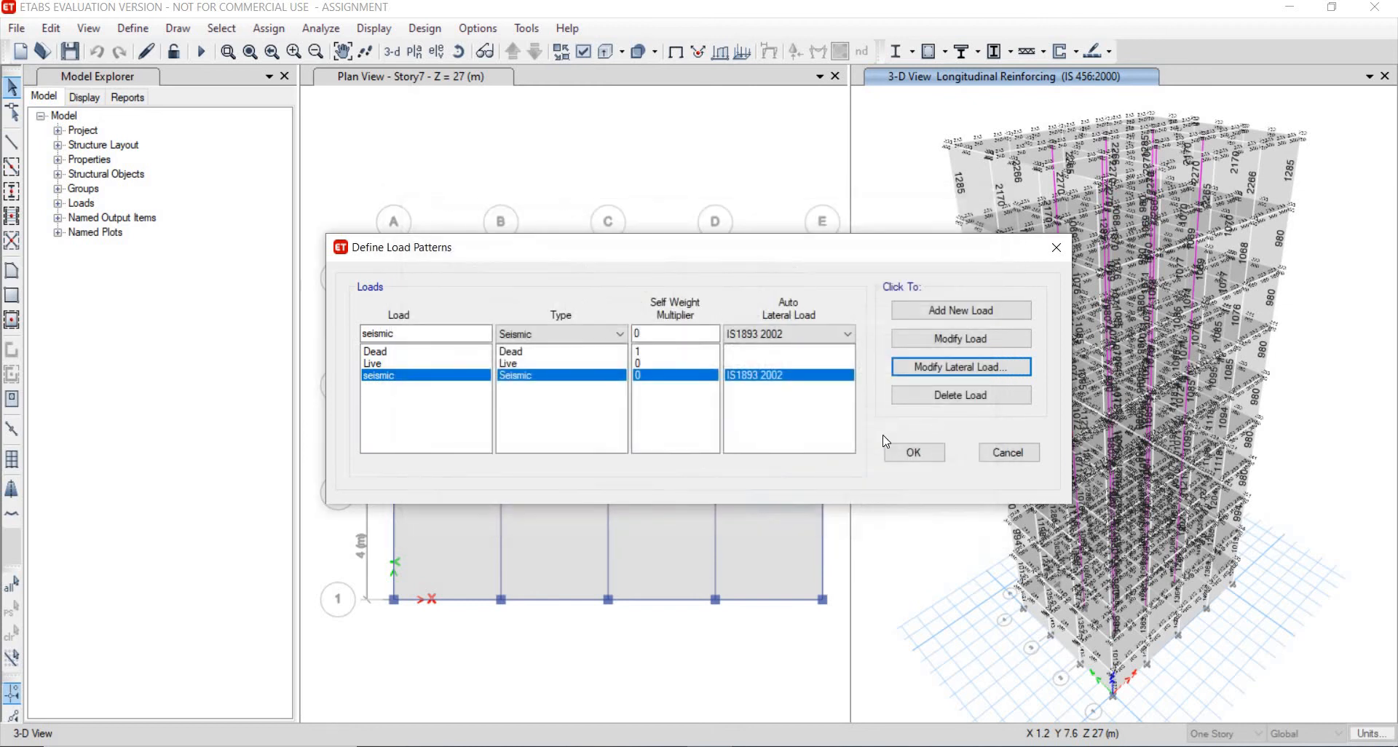
pyautogui.click(893, 452)
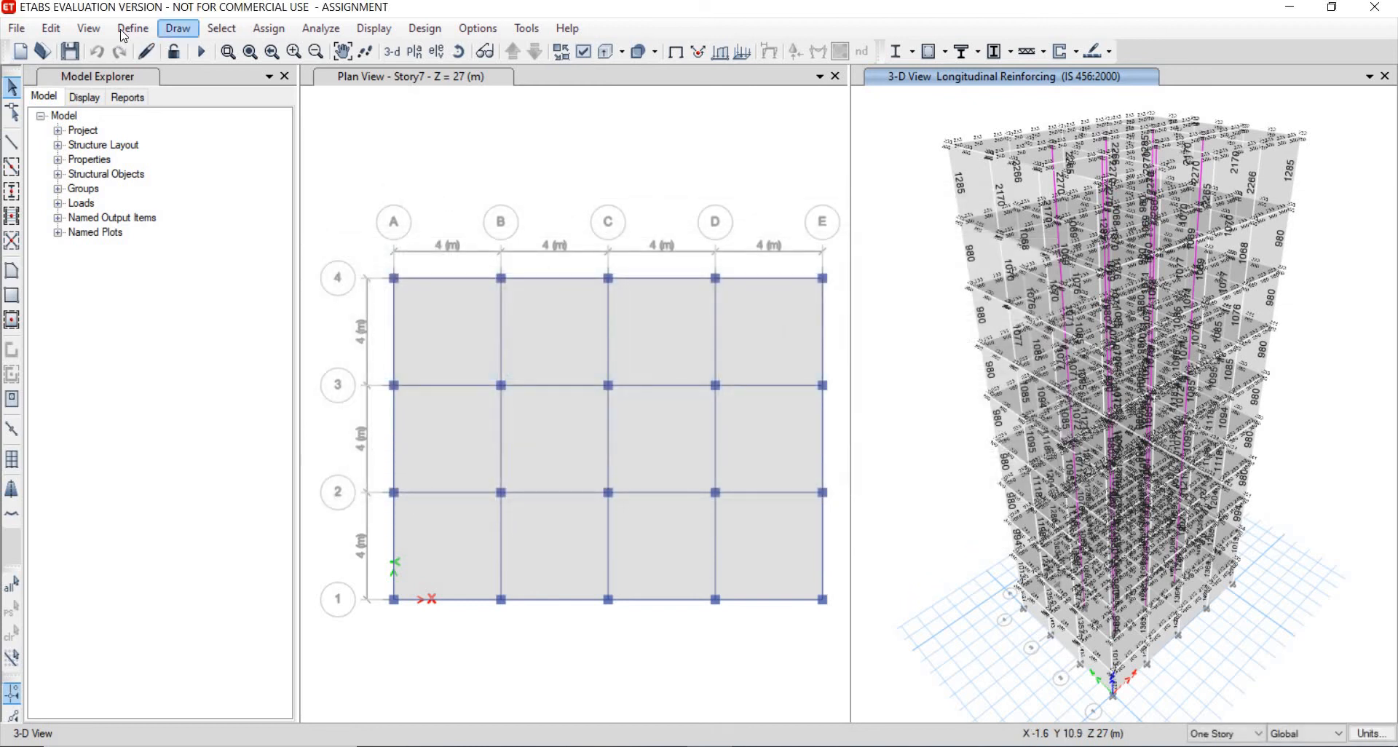
# - Delete the "responce function" load case
pyautogui.click(131, 32)
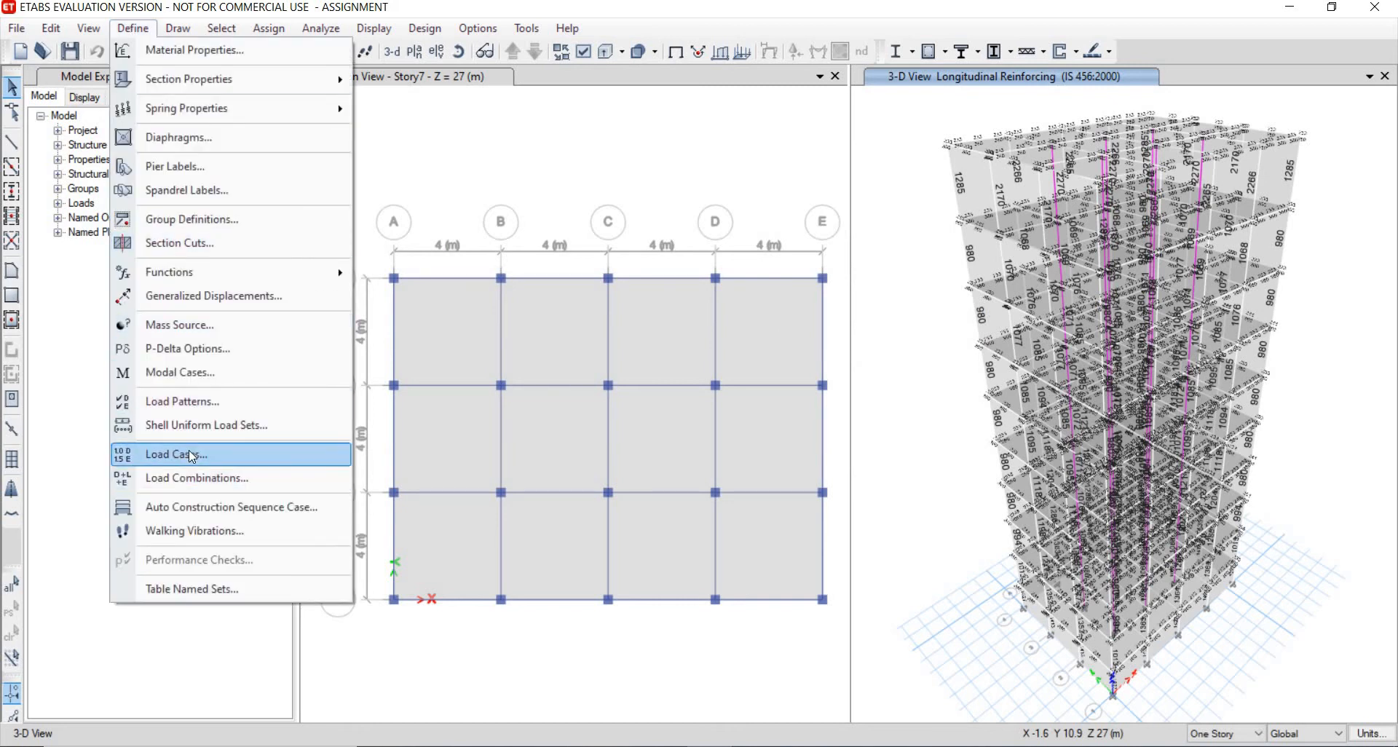
pyautogui.click(189, 450)
pyautogui.click(474, 367)
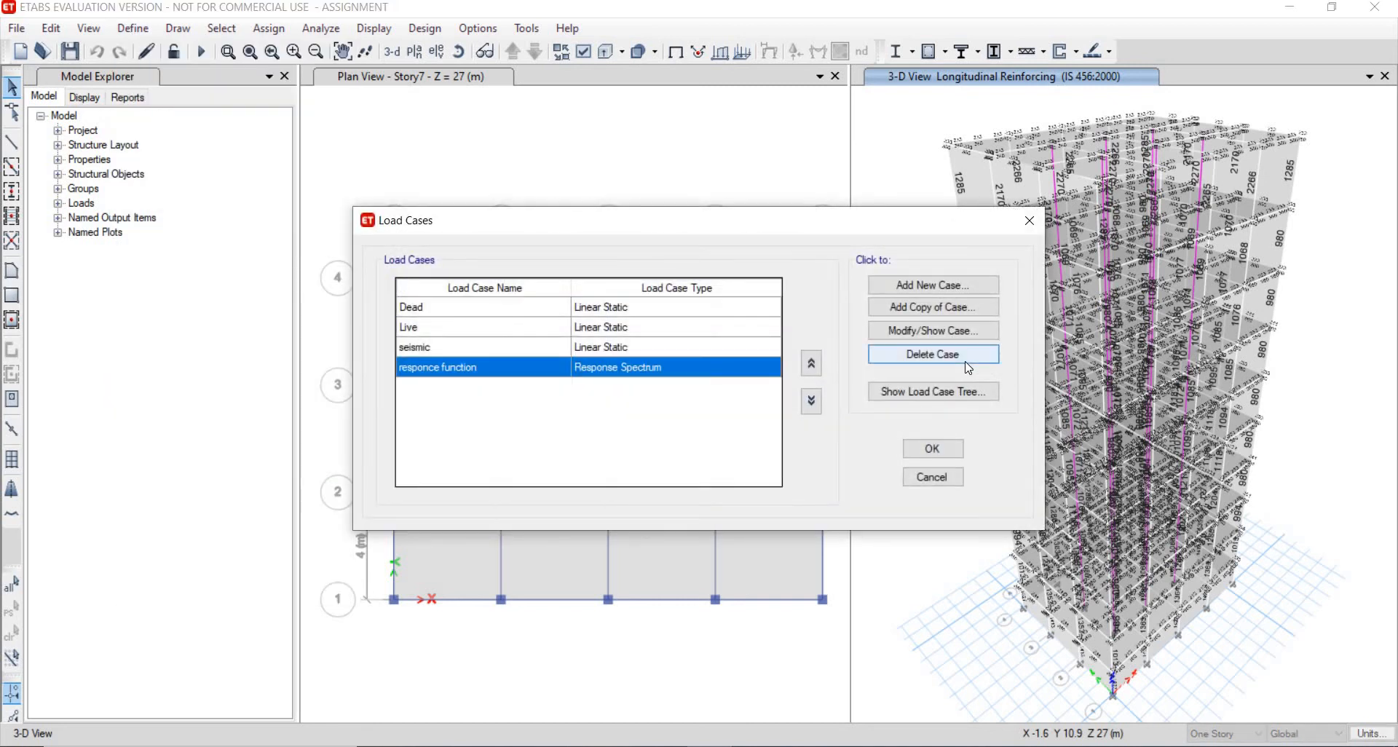
pyautogui.click(968, 368)
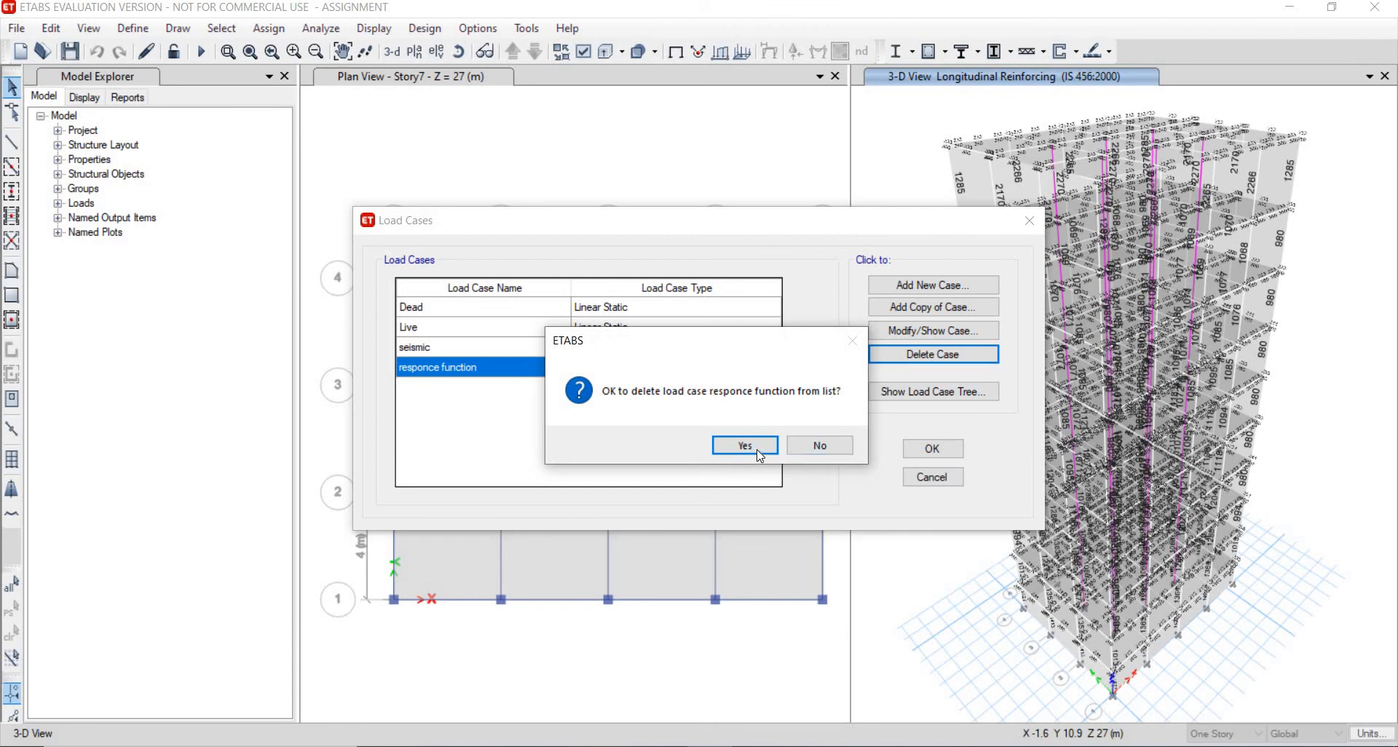
pyautogui.click(757, 448)
# - Add a new load case named "time hystory" with the Time History type
pyautogui.click(921, 285)
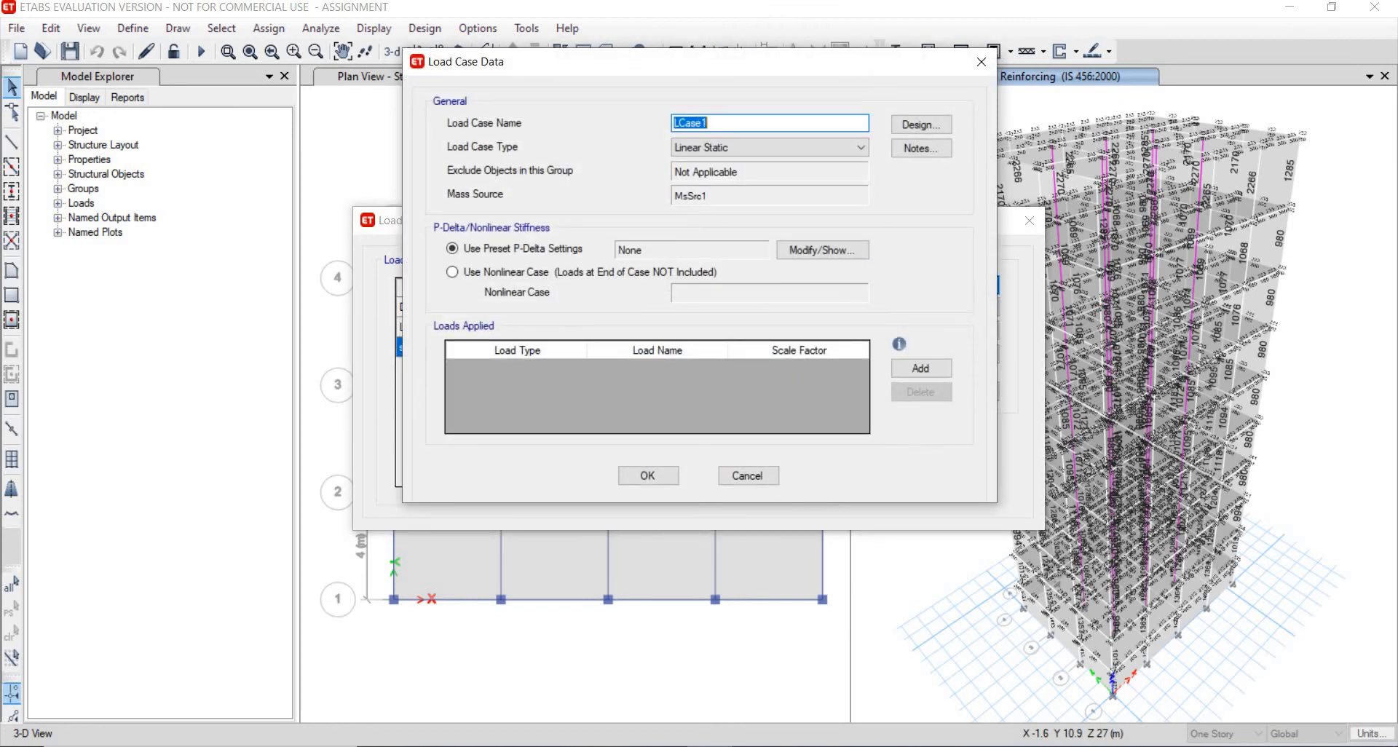
pyautogui.write('time hystory')
pyautogui.click(717, 149)
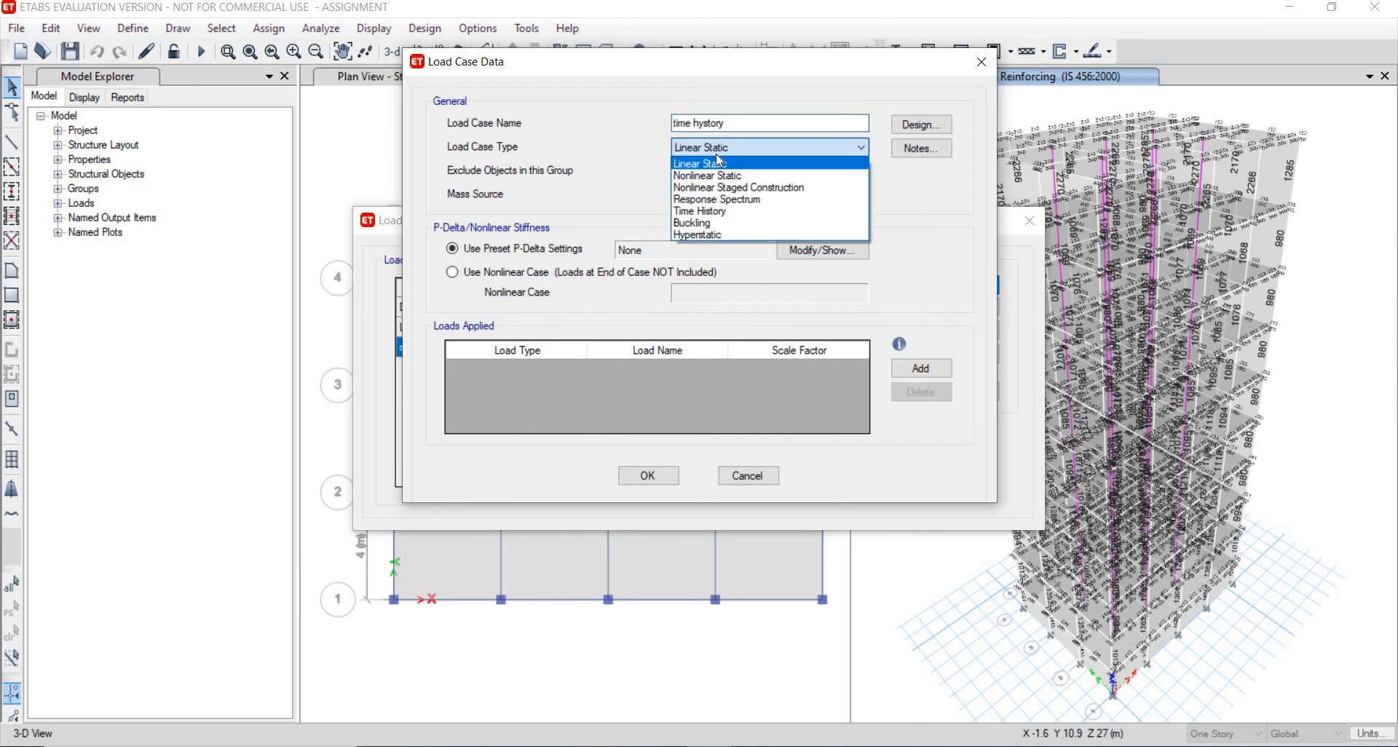
pyautogui.click(737, 212)
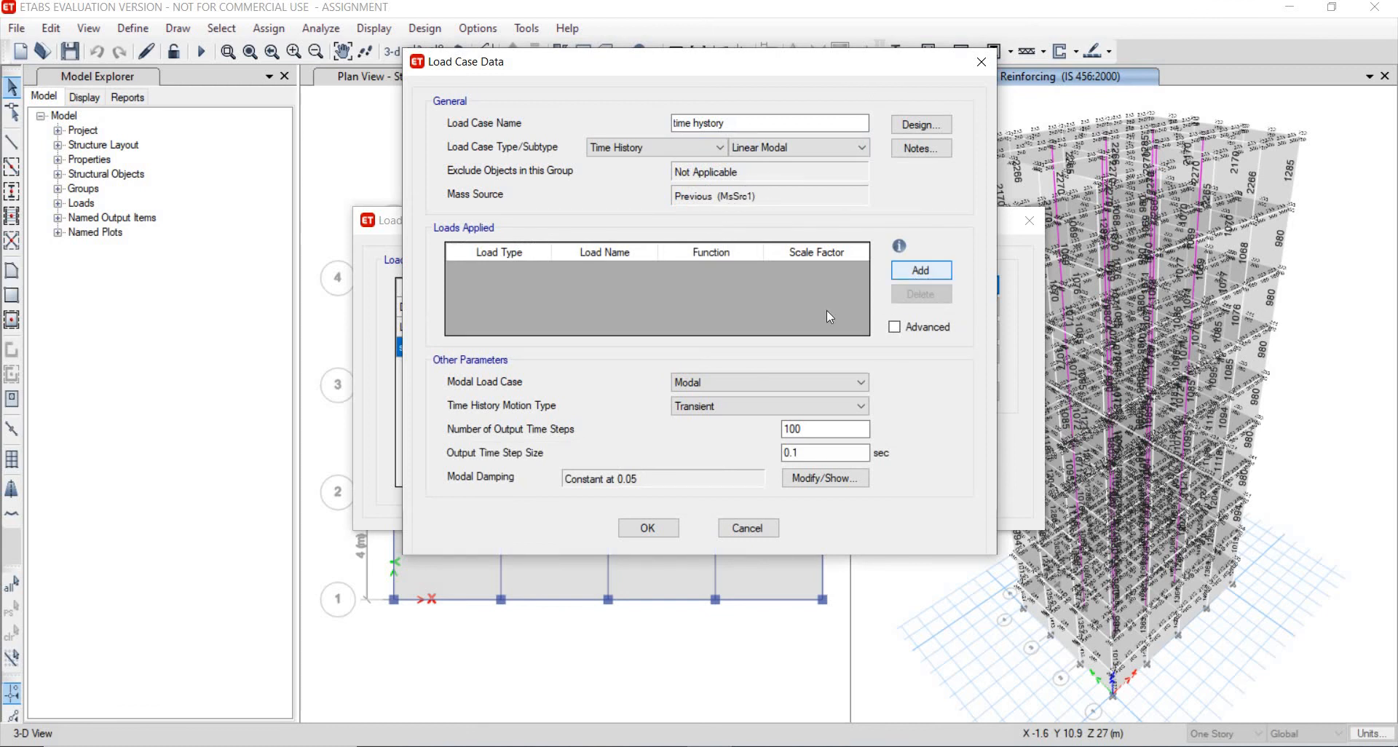
# - Apply a U1 acceleration using the example-time-history-data function with scale factor 1633.5, and confirm the load cases
pyautogui.click(920, 270)
pyautogui.click(518, 264)
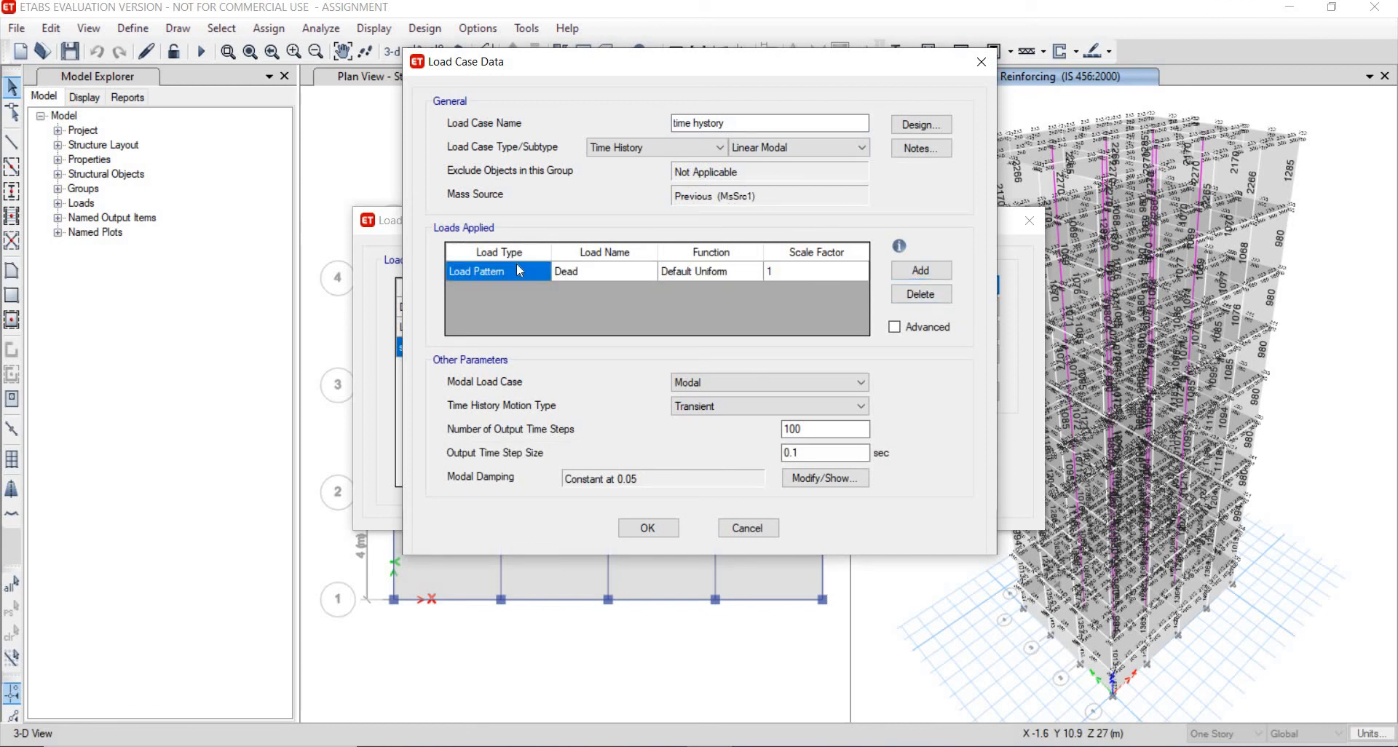
pyautogui.click(496, 297)
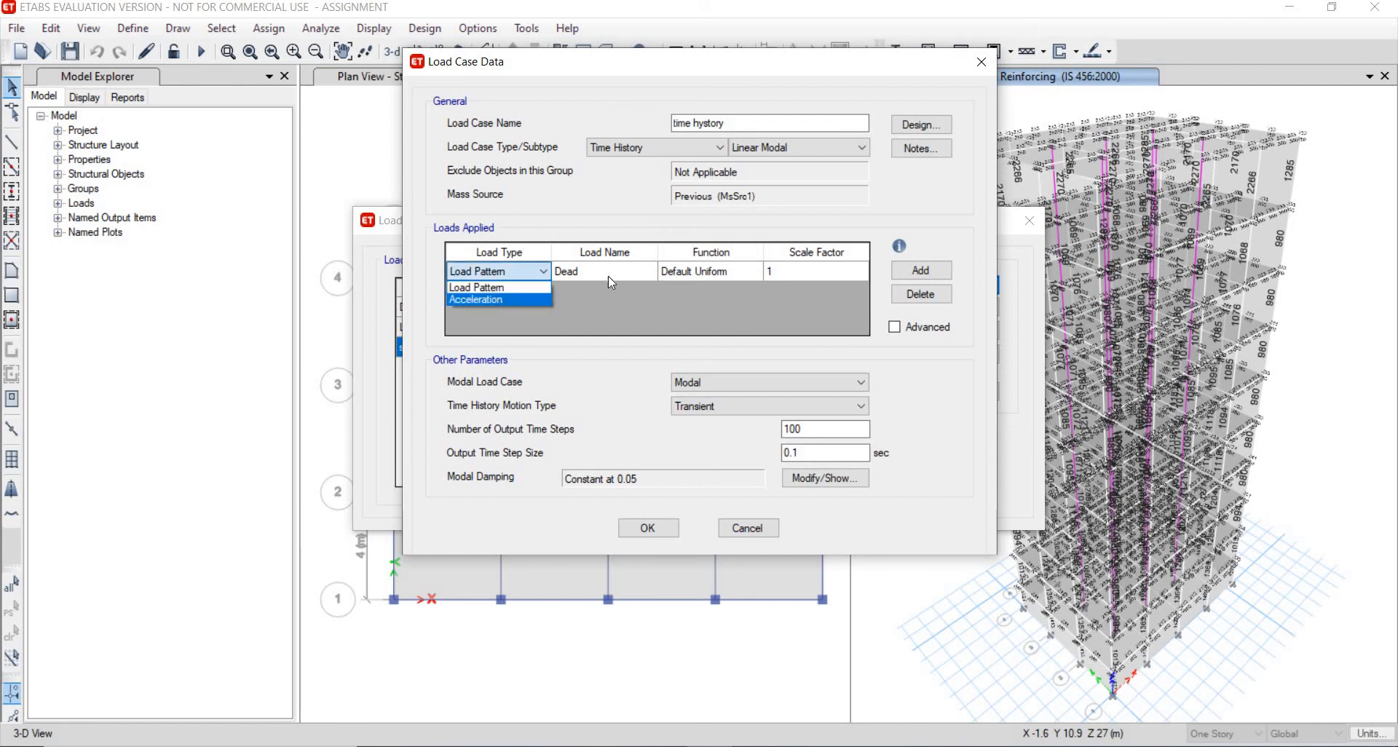
pyautogui.click(743, 275)
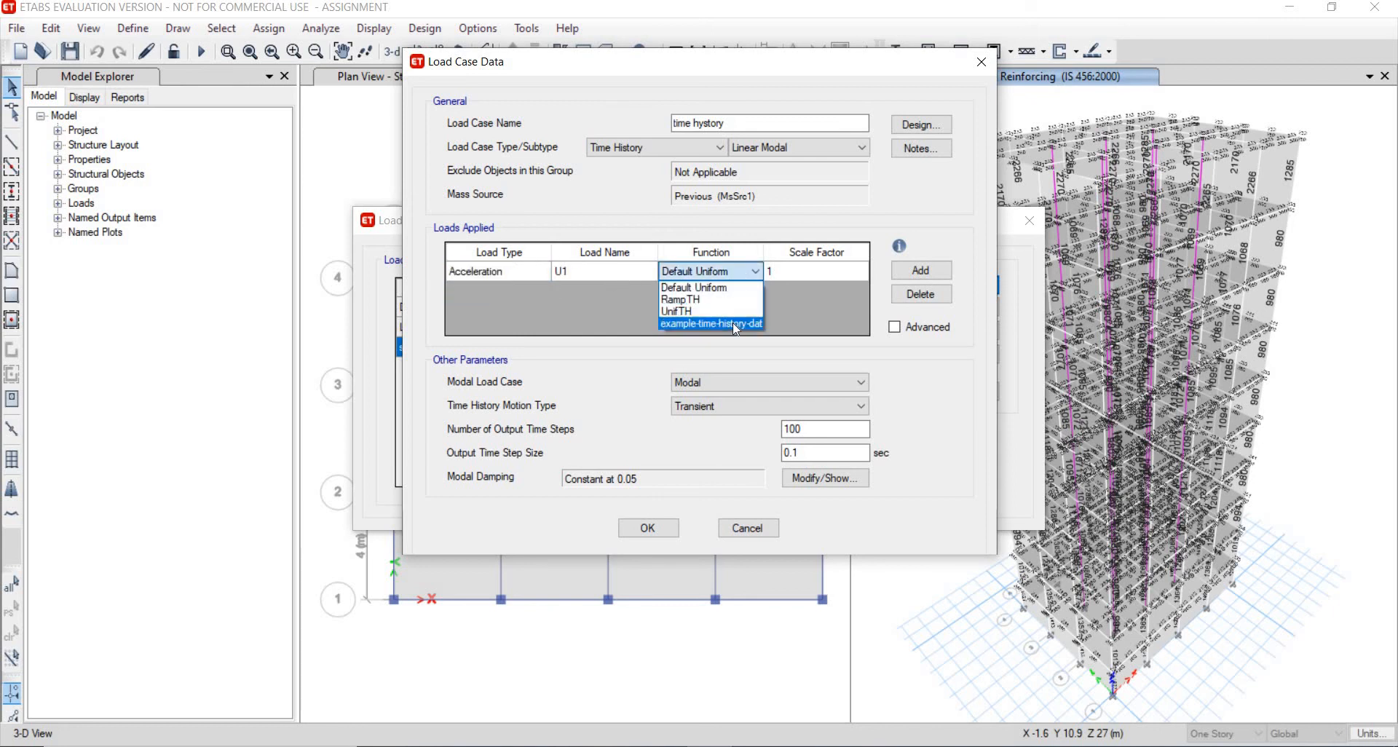
pyautogui.click(732, 322)
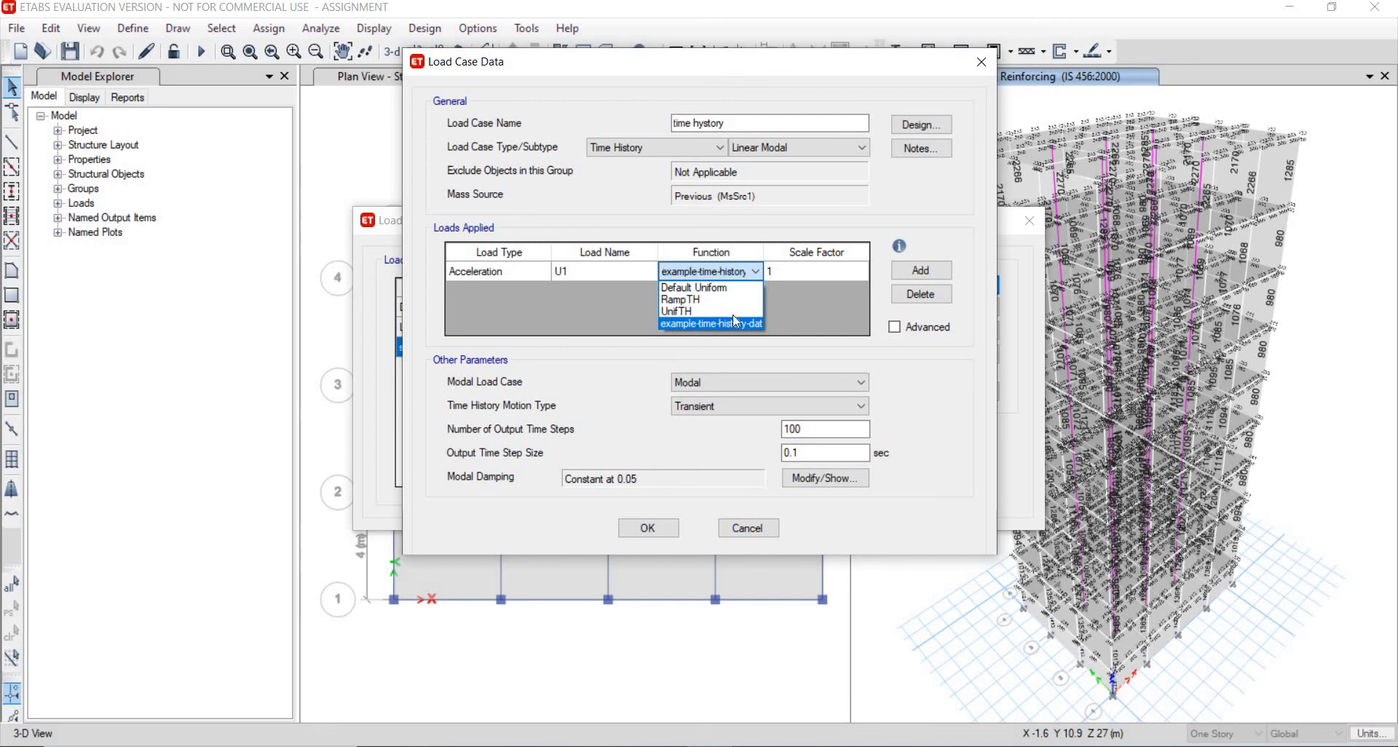
pyautogui.click(792, 274)
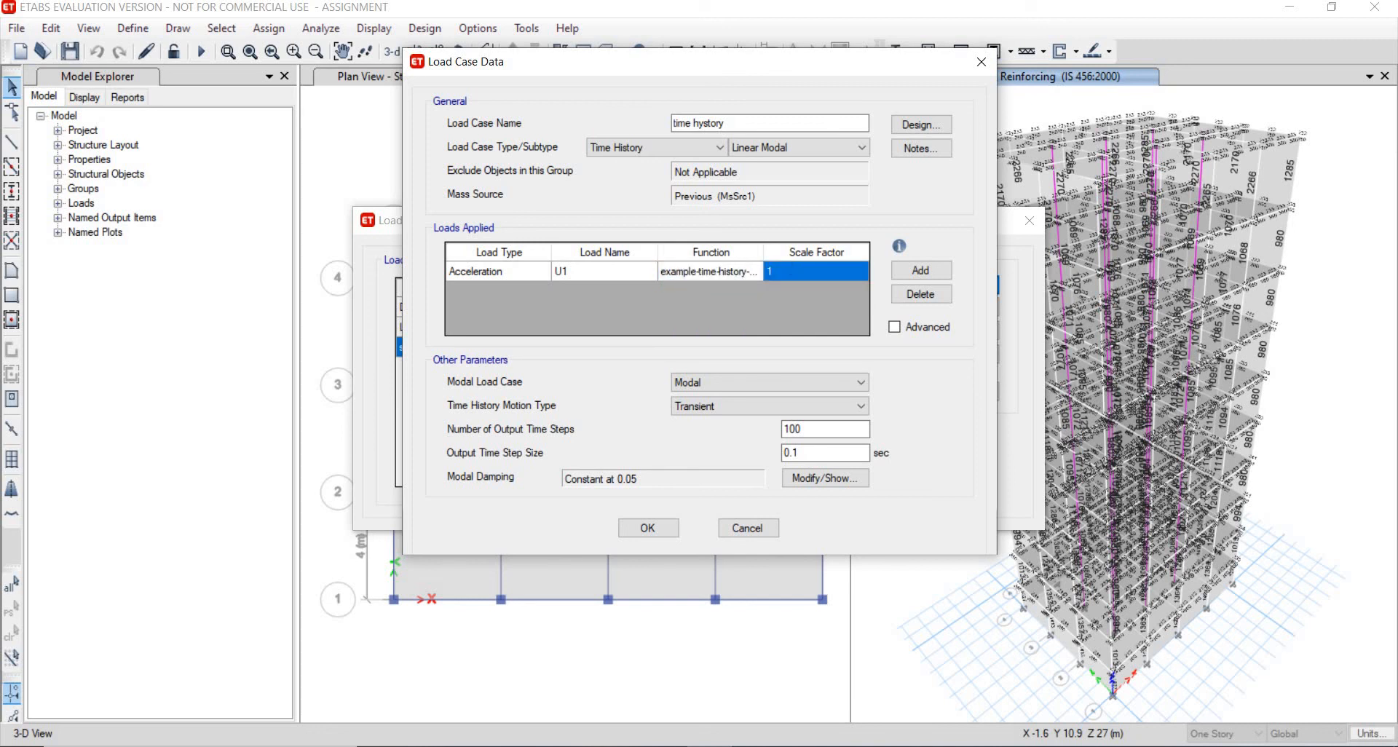
pyautogui.write('16')
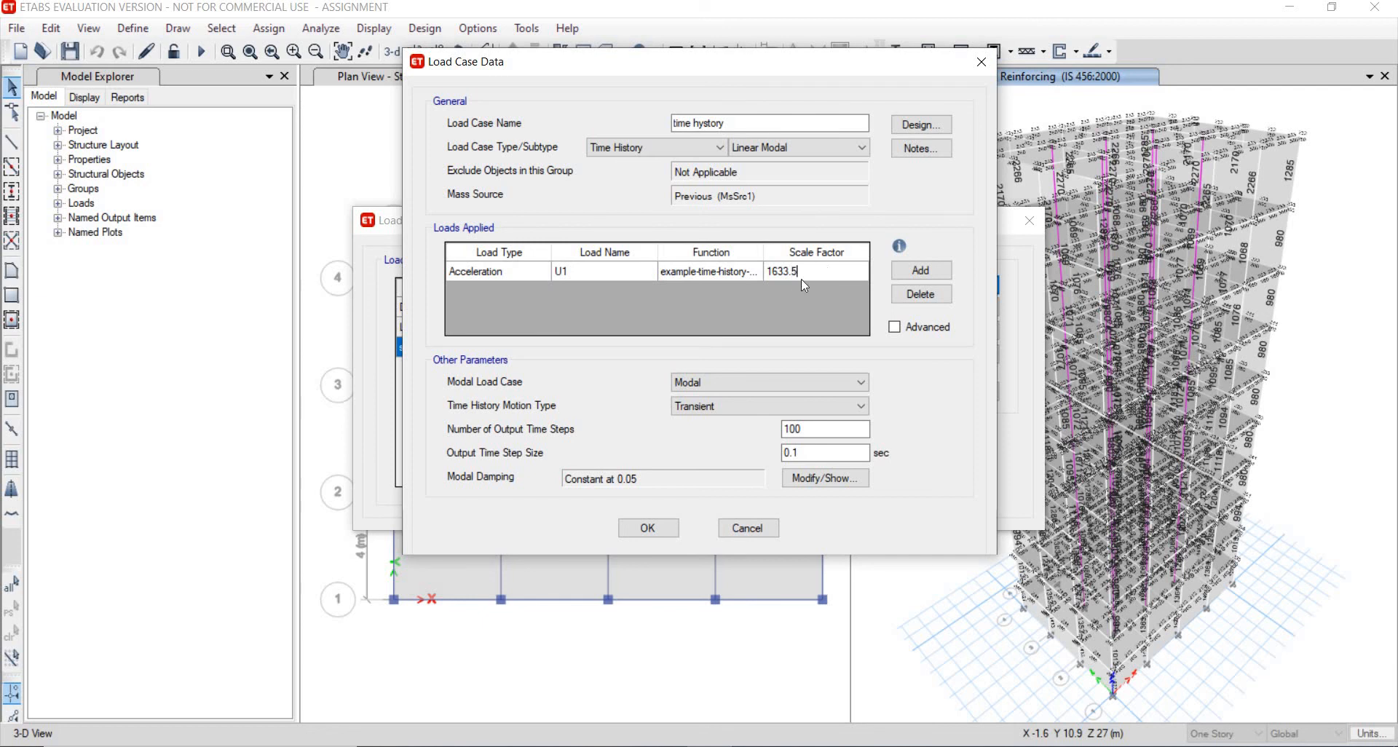
pyautogui.write('33.5')
pyautogui.click(648, 528)
pyautogui.click(941, 449)
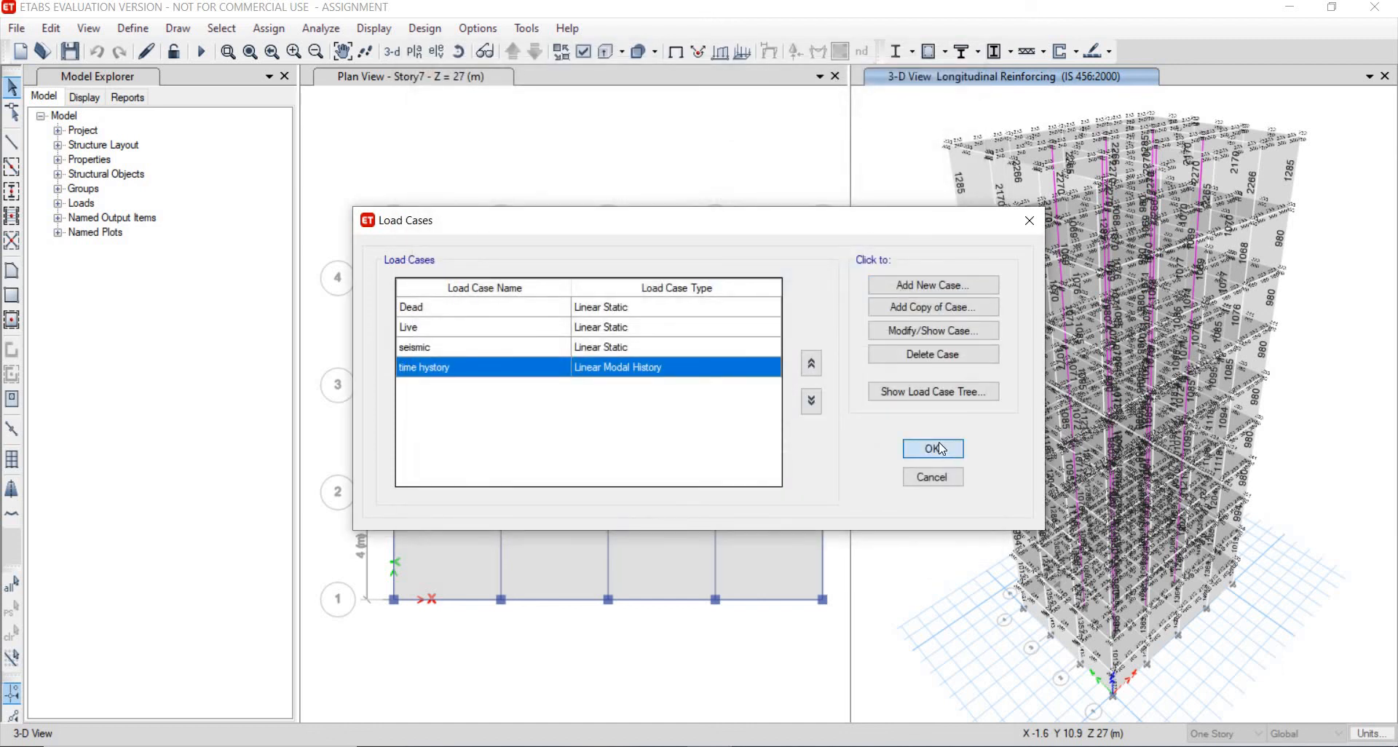
# - Run the analysis for the set load cases
pyautogui.click(321, 28)
pyautogui.click(388, 104)
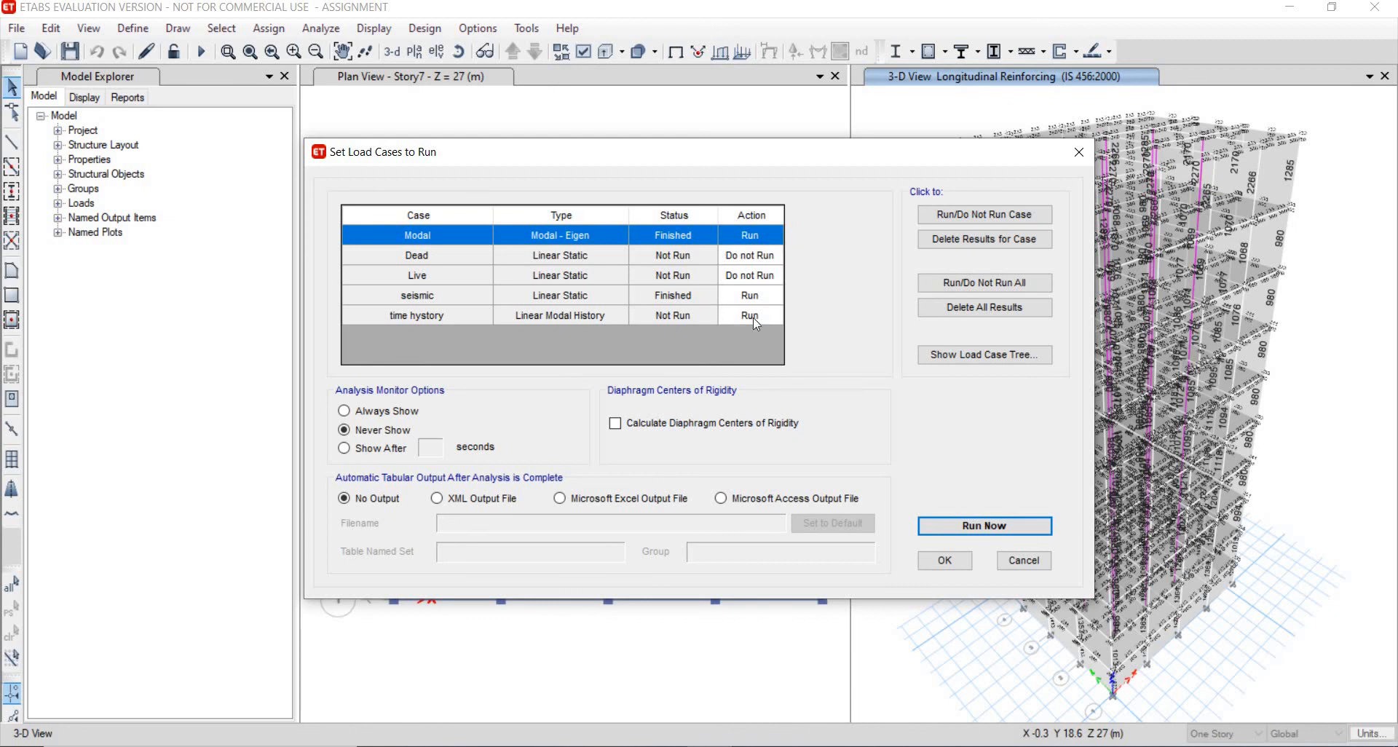
pyautogui.click(976, 526)
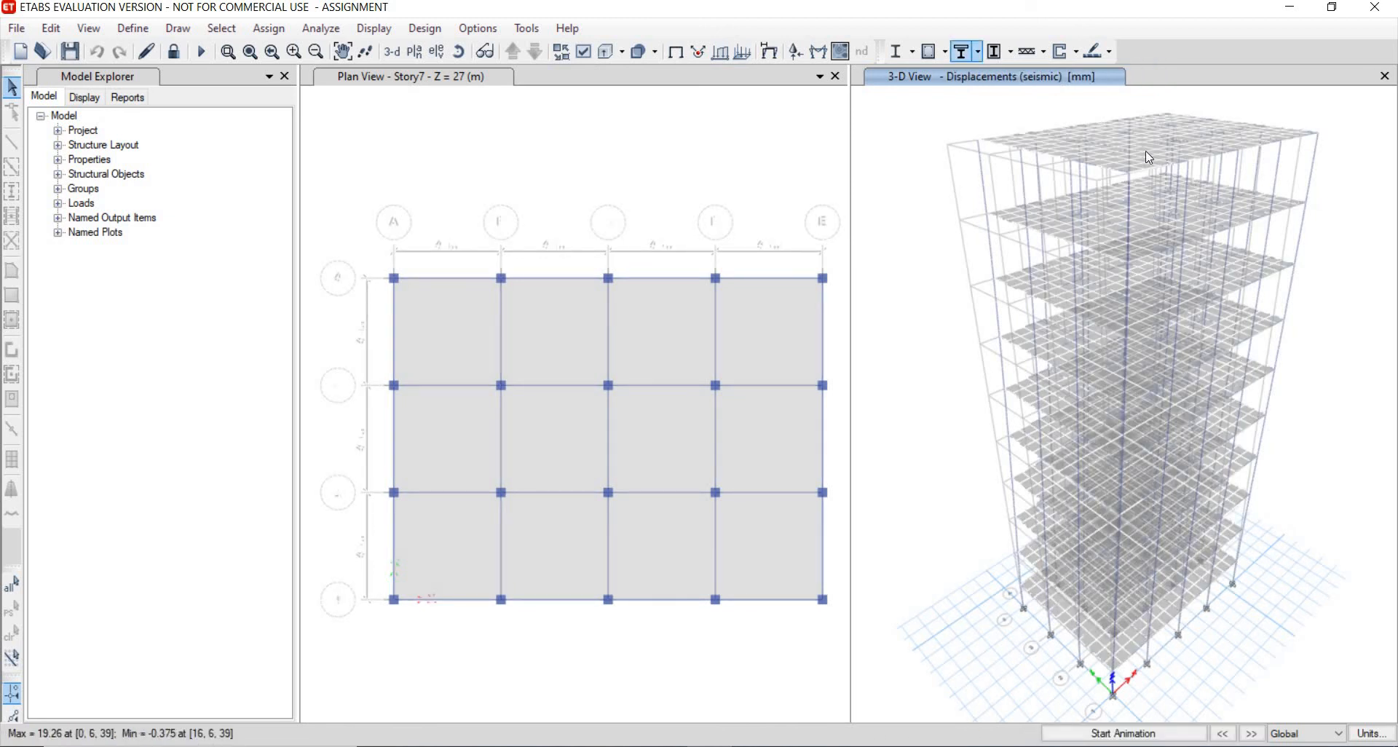
# - Inspect the seismic displaced shape in the 3-D view and query joint displacement values
pyautogui.rightClick(1109, 172)
pyautogui.click(457, 52)
pyautogui.moveTo(1304, 387); pyautogui.dragTo(1166, 233)
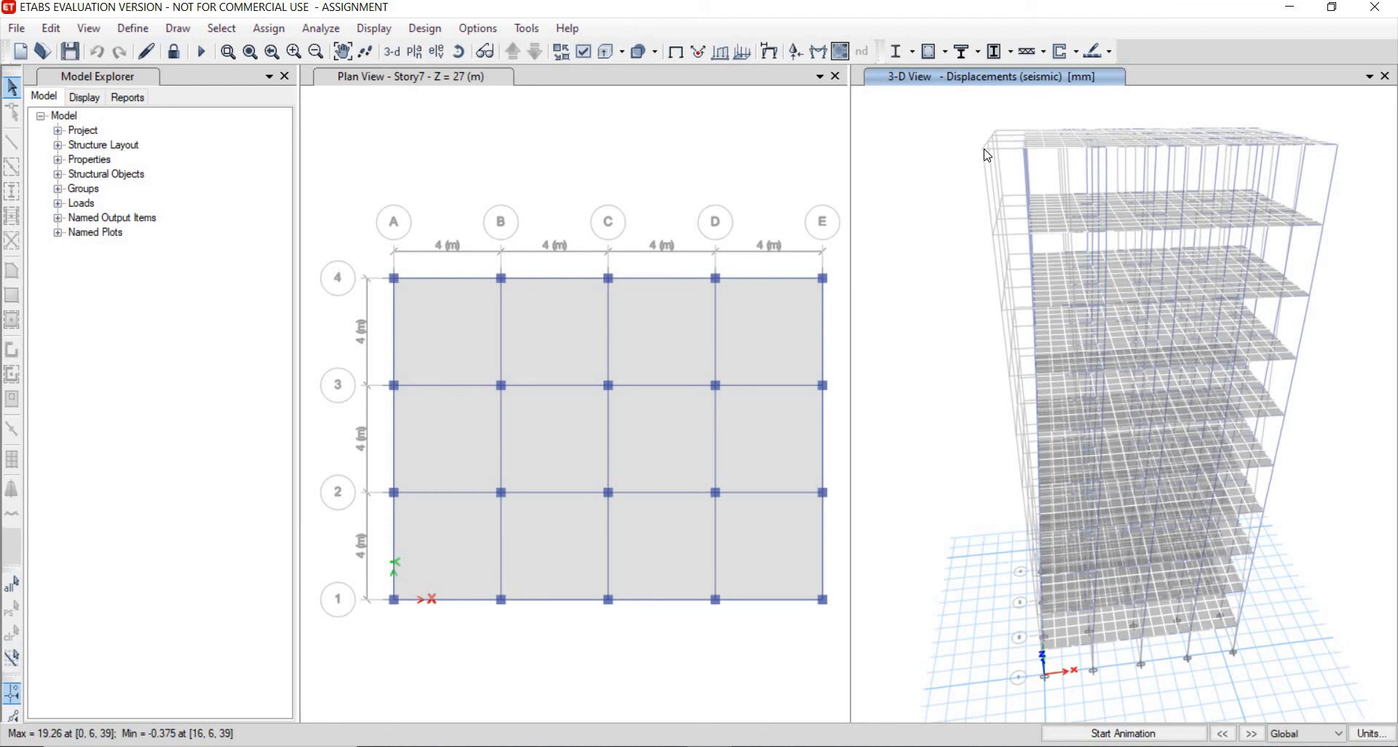
pyautogui.rightClick(1024, 148)
# - Start the concrete frame design check
pyautogui.click(416, 36)
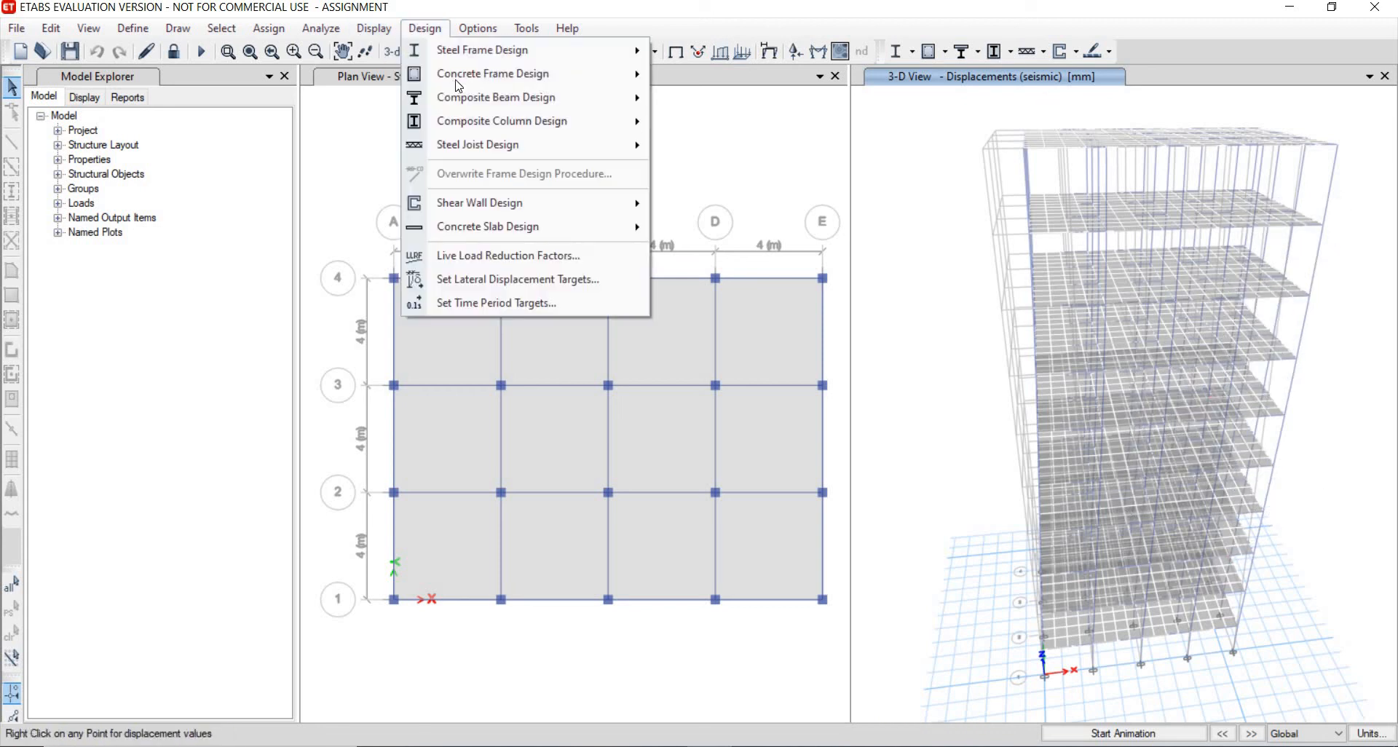
pyautogui.moveTo(604, 76)
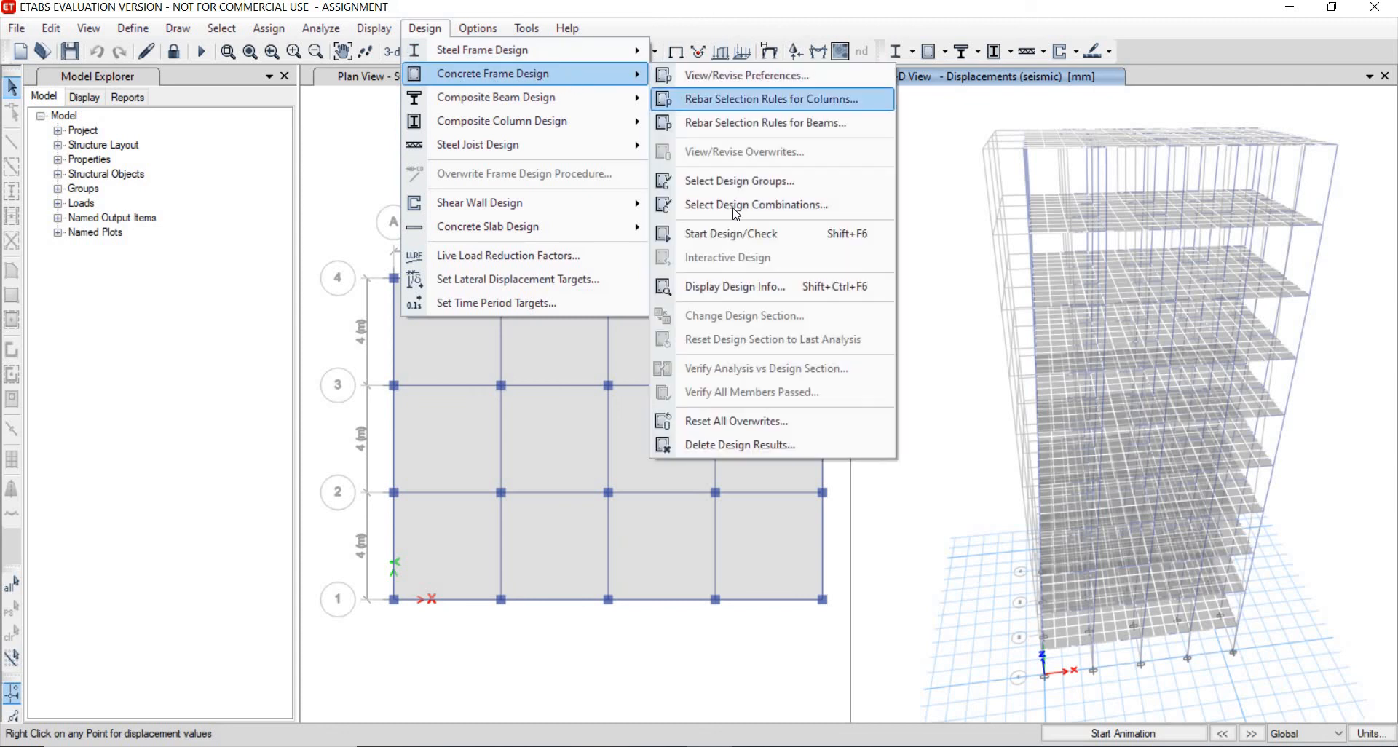
pyautogui.click(770, 234)
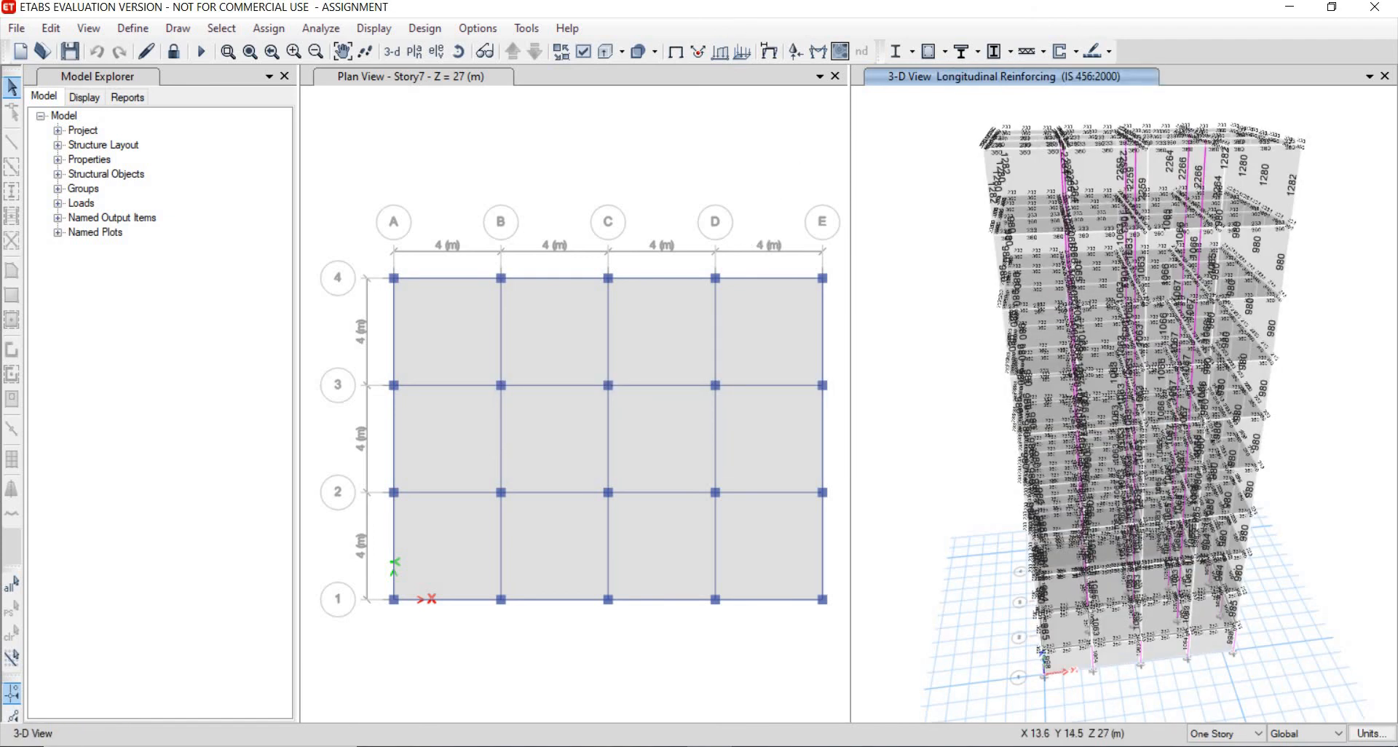
# - Verify that all concrete frame members passed the design check and dismiss the message
pyautogui.click(425, 28)
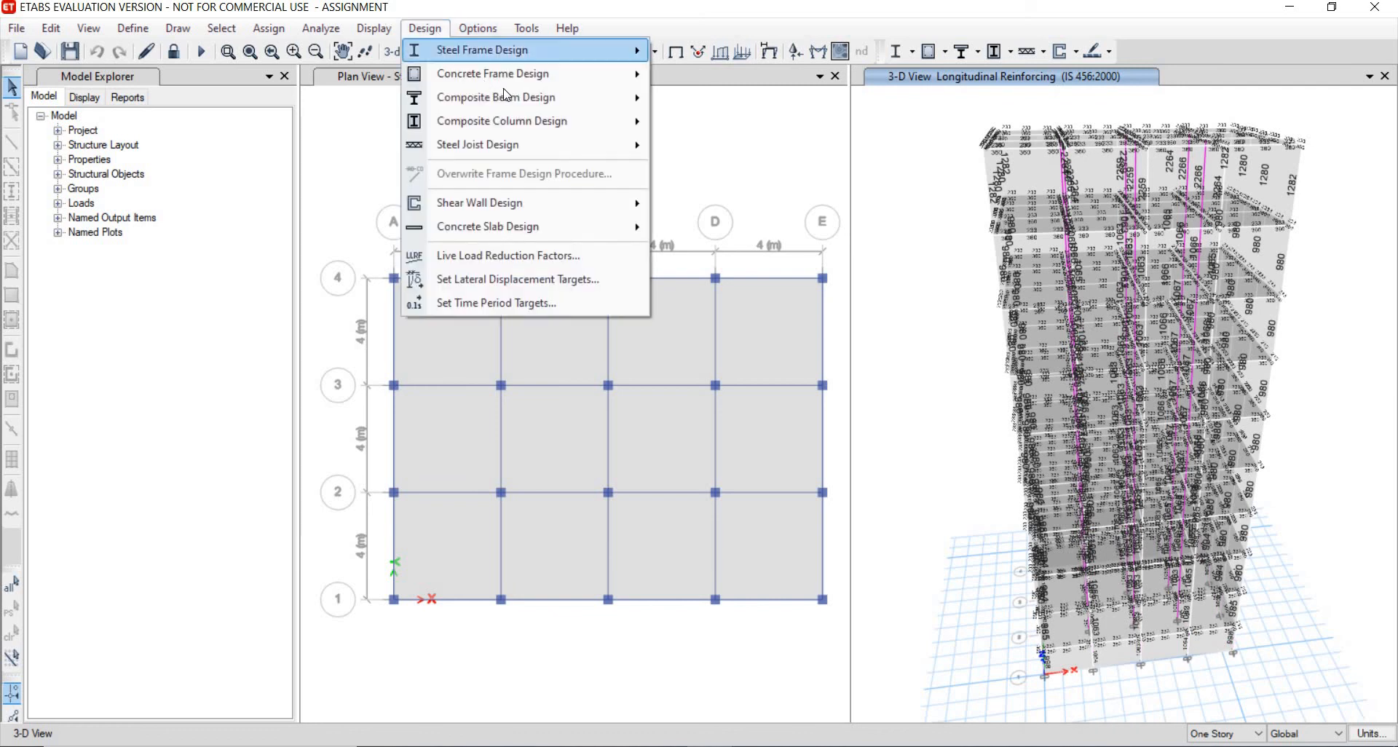
pyautogui.moveTo(644, 75)
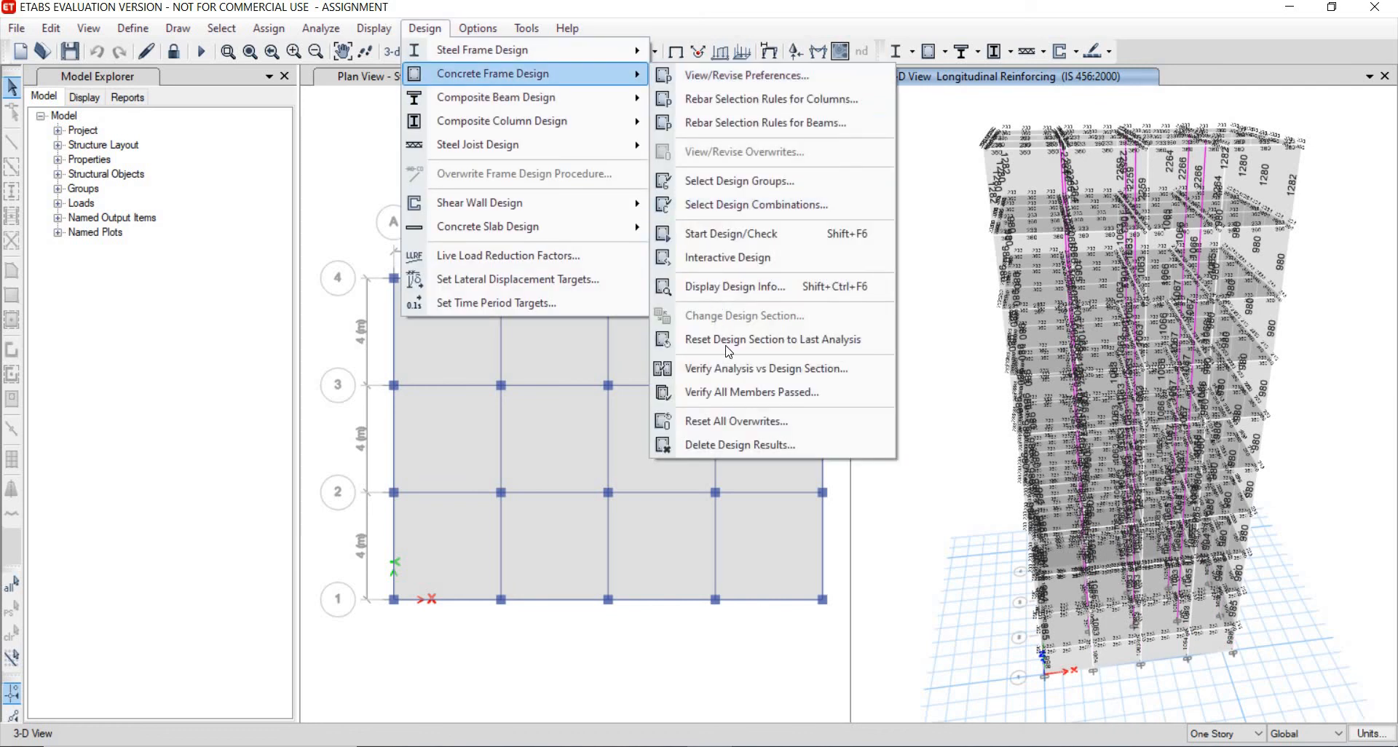
pyautogui.click(744, 397)
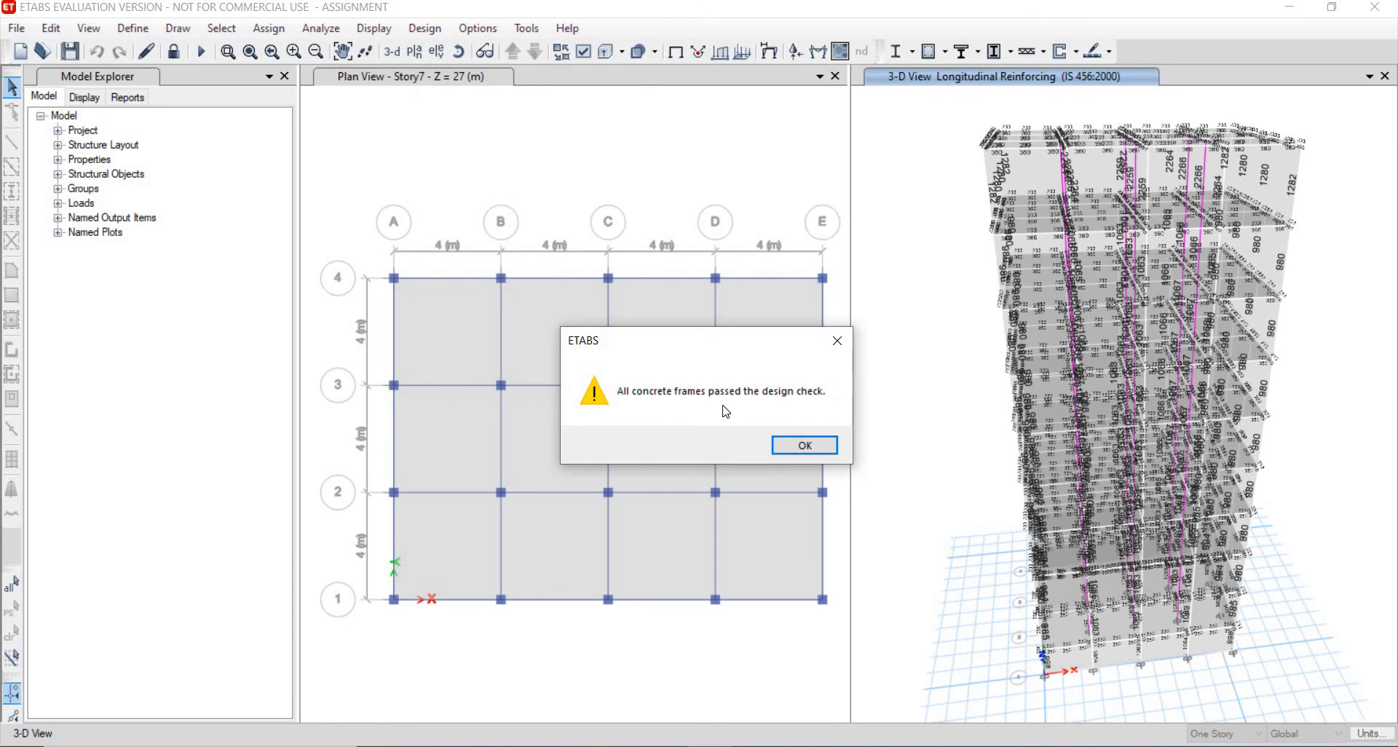
pyautogui.click(804, 448)
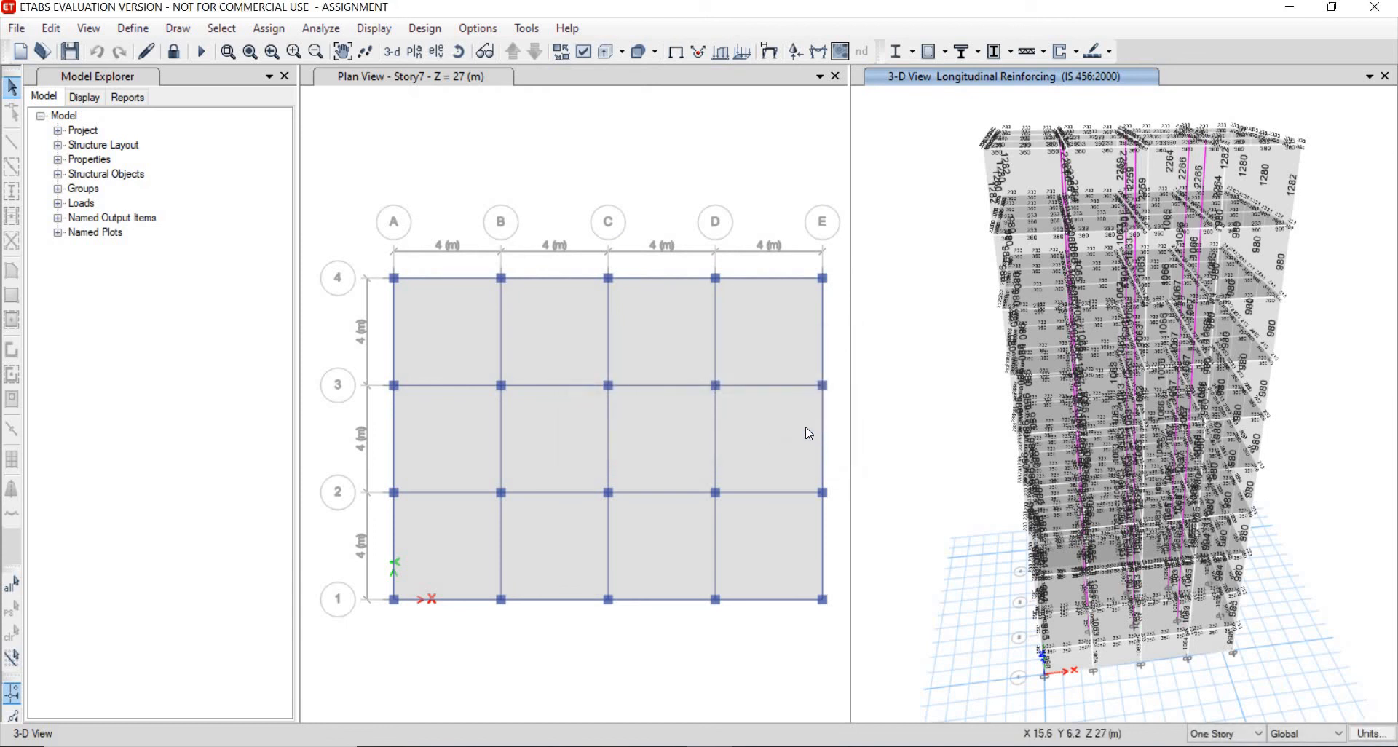